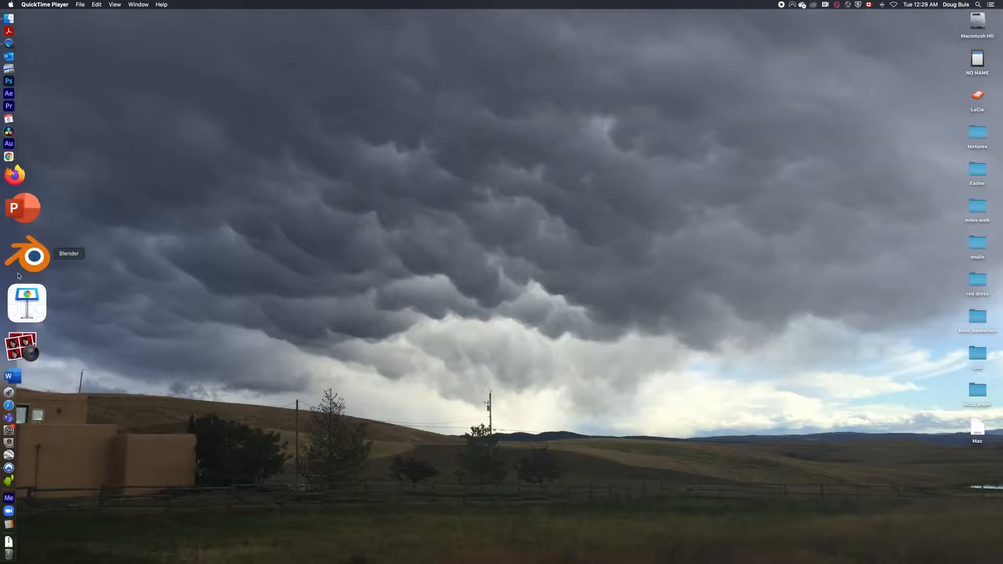
Open Blender with its default scene, dismiss the splash screen and deselect the cube
click(40, 270)
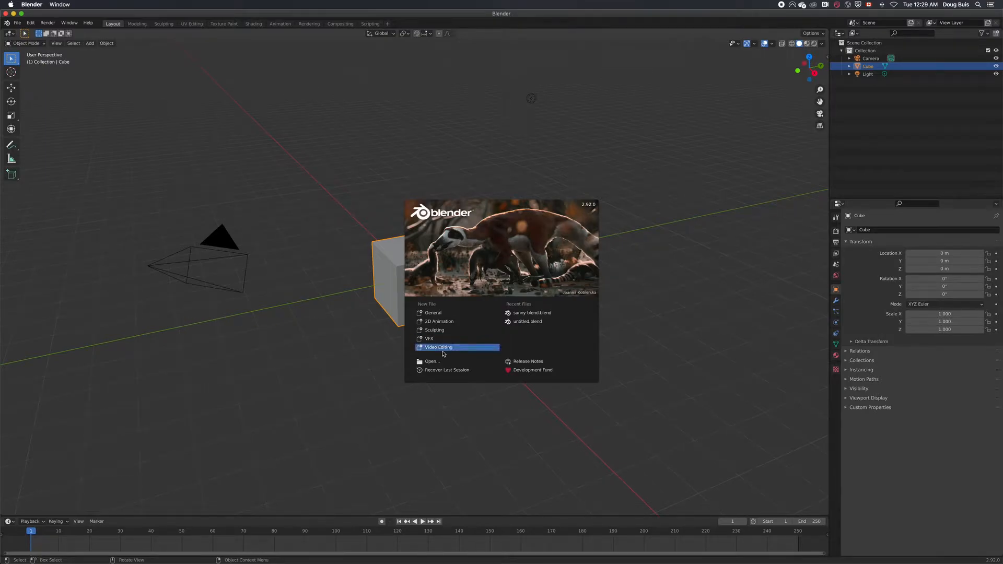
click(647, 372)
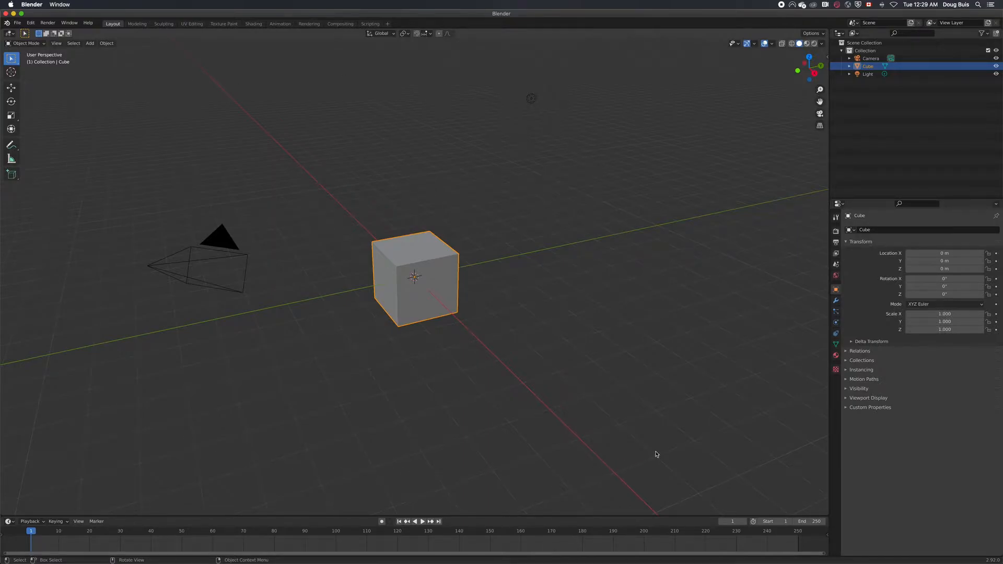
right_click(741, 325)
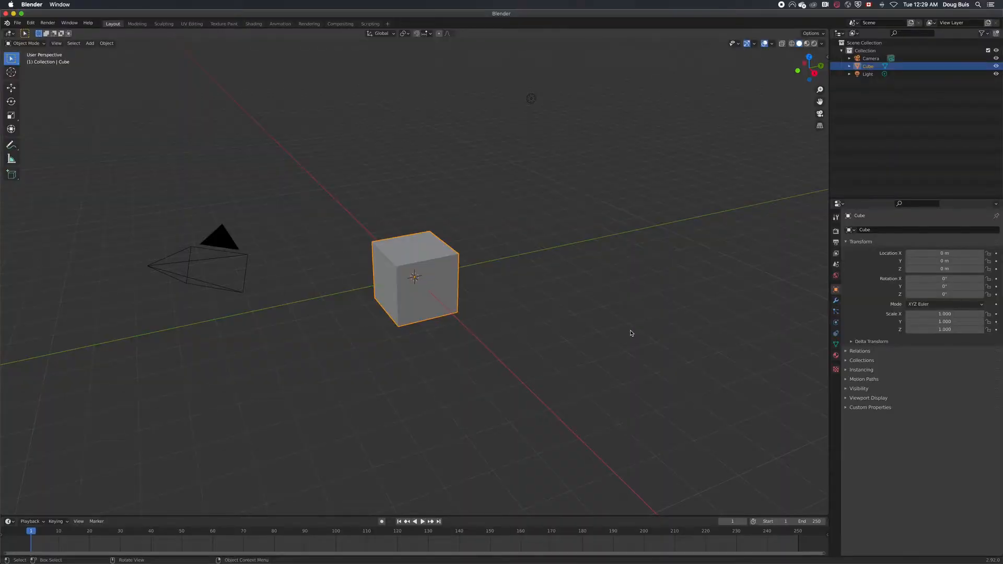
click(631, 333)
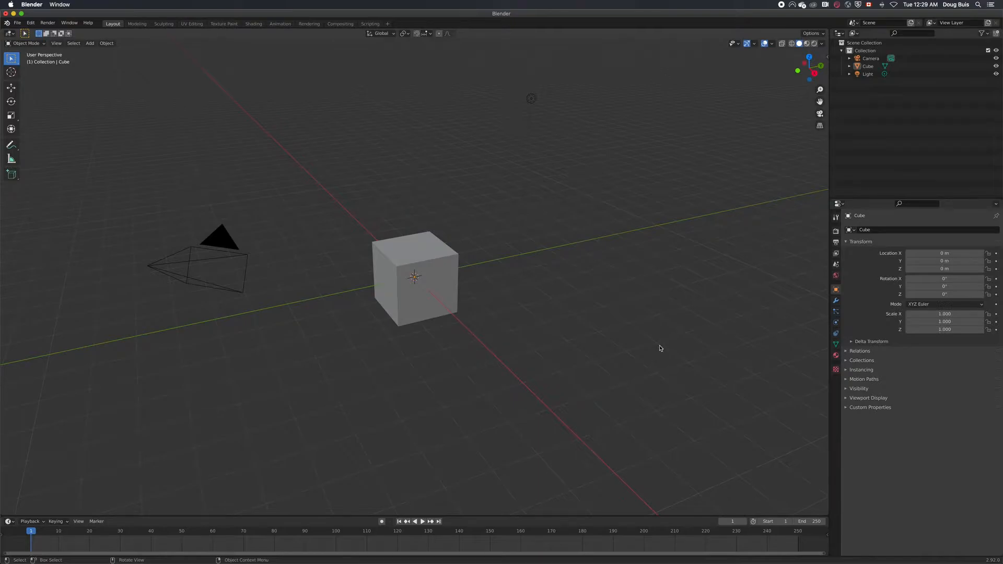
Orbit around the default cube and zoom in and out to examine the scene's layout
middle_drag(636, 320, 578, 333)
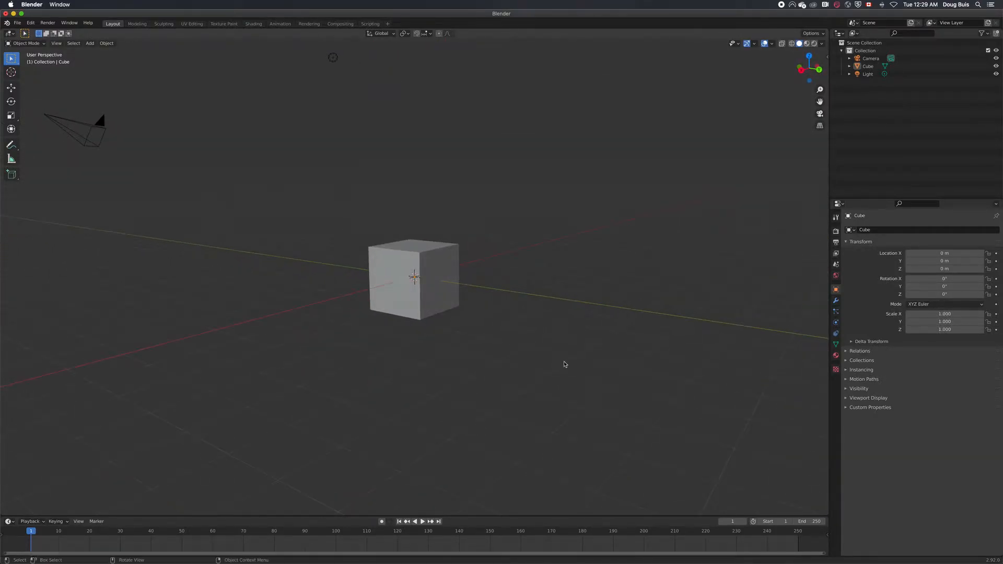
scroll(564, 373, down, 1)
scroll(564, 373, up, 4)
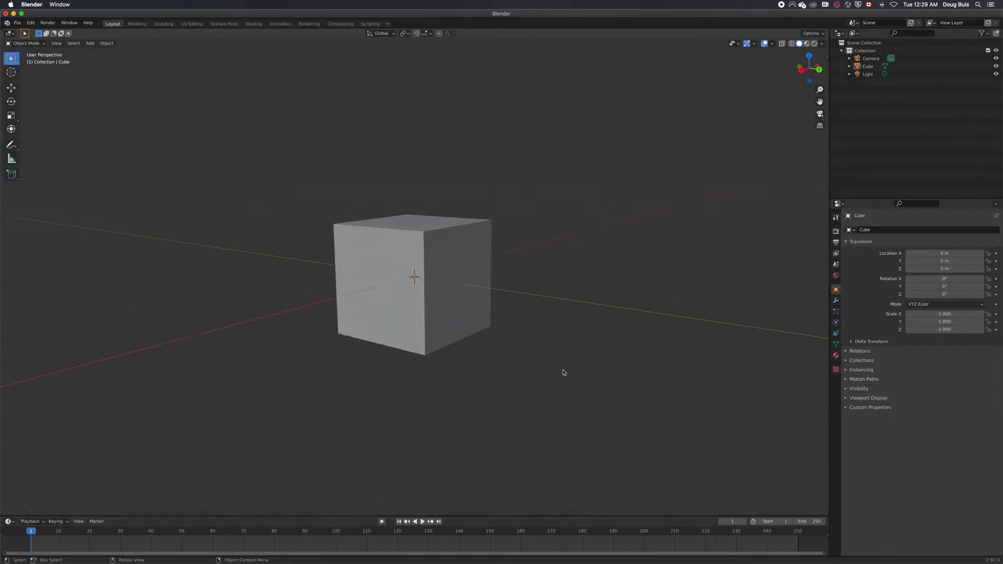
scroll(564, 373, up, 3)
scroll(564, 373, down, 8)
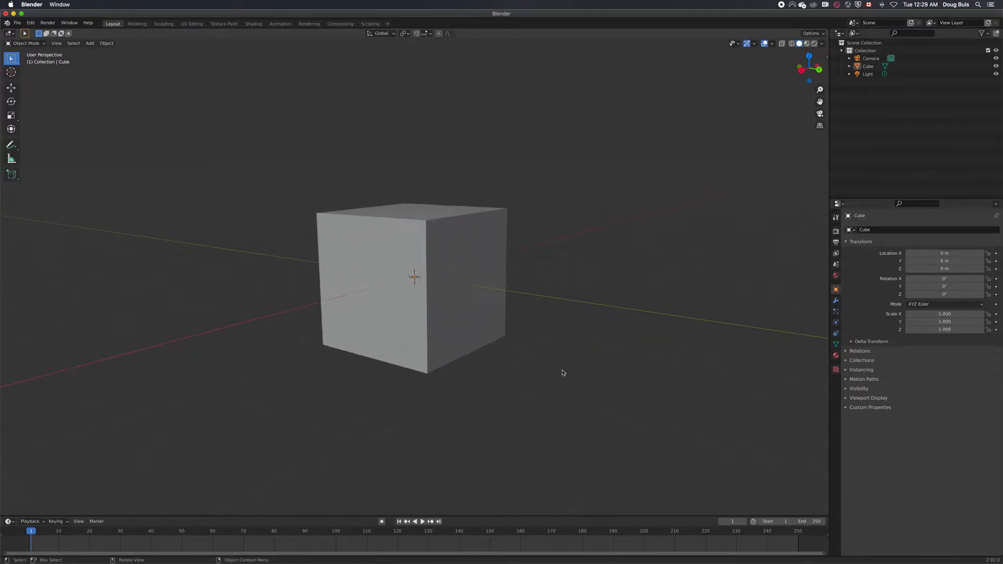
scroll(563, 371, down, 1)
scroll(563, 371, up, 1)
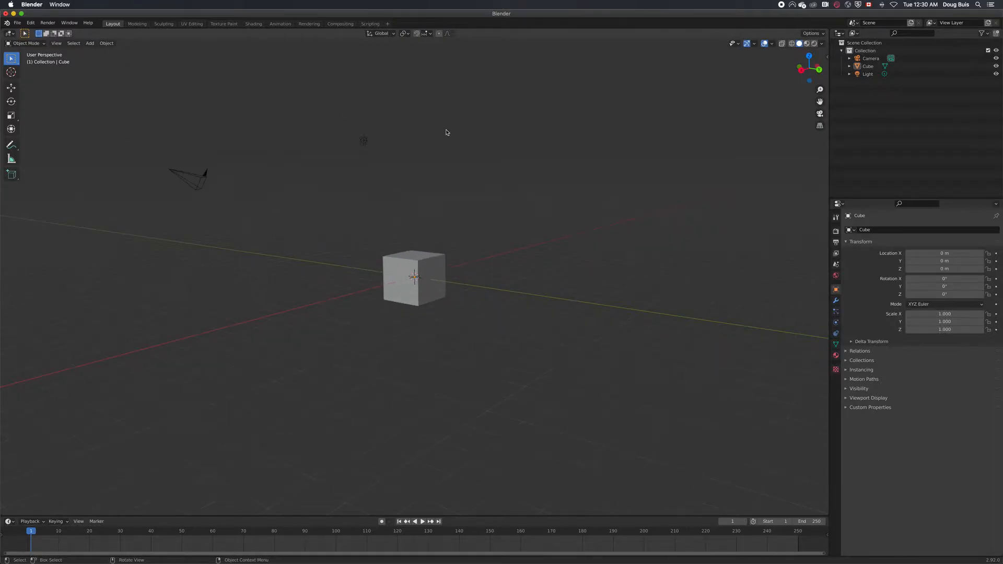
Select the light and the camera in turn to identify them, and clear the selection
click(365, 142)
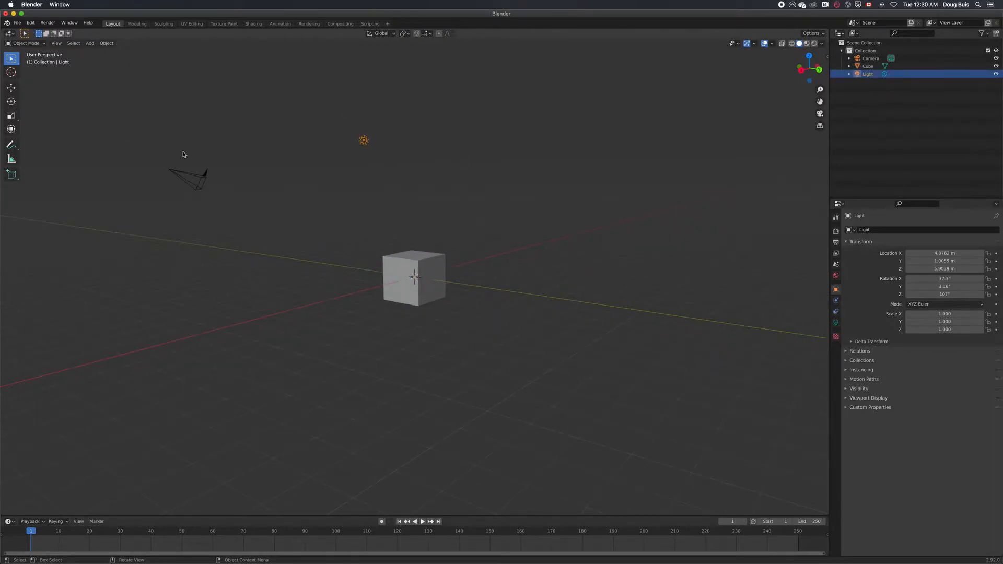
click(196, 186)
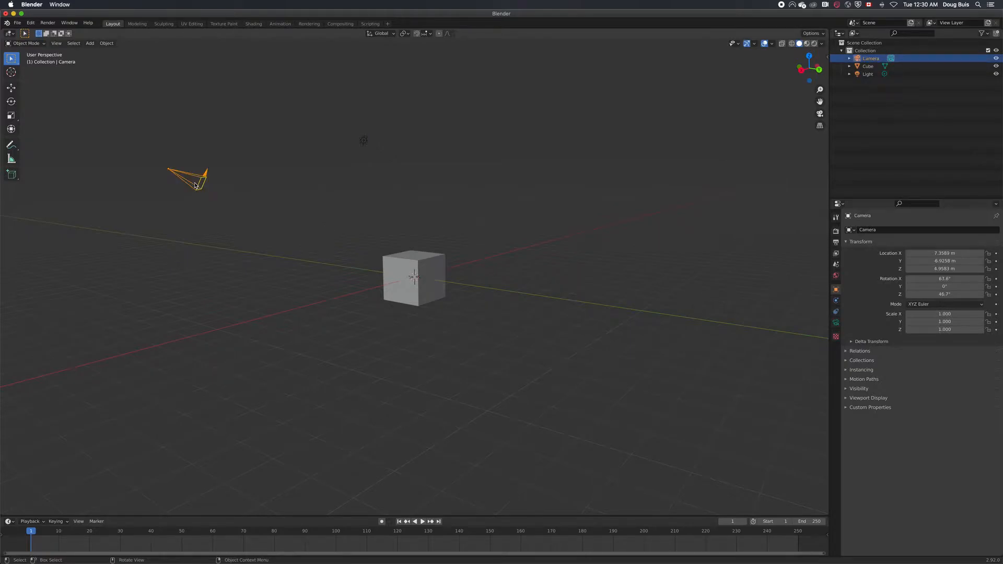
click(363, 141)
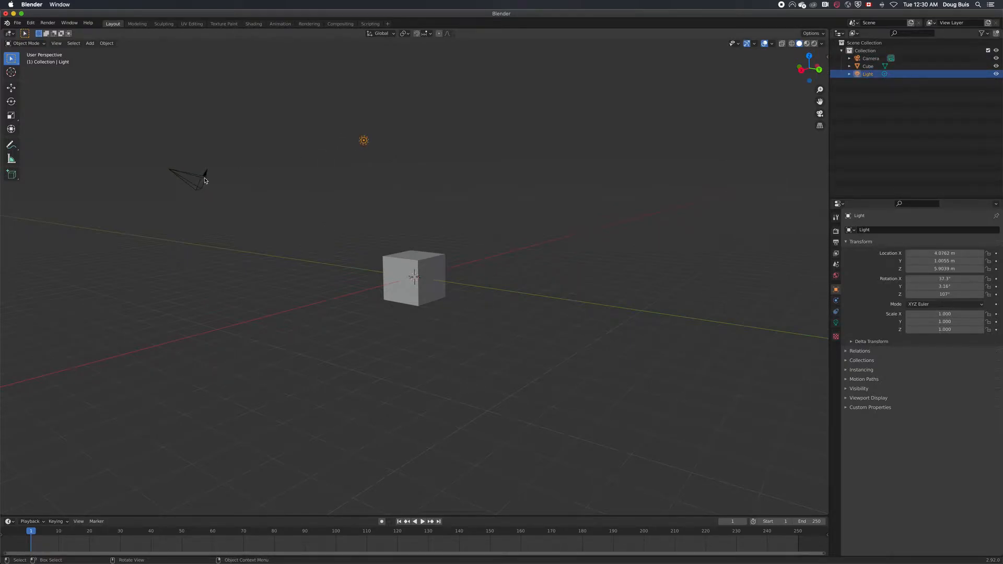
click(515, 201)
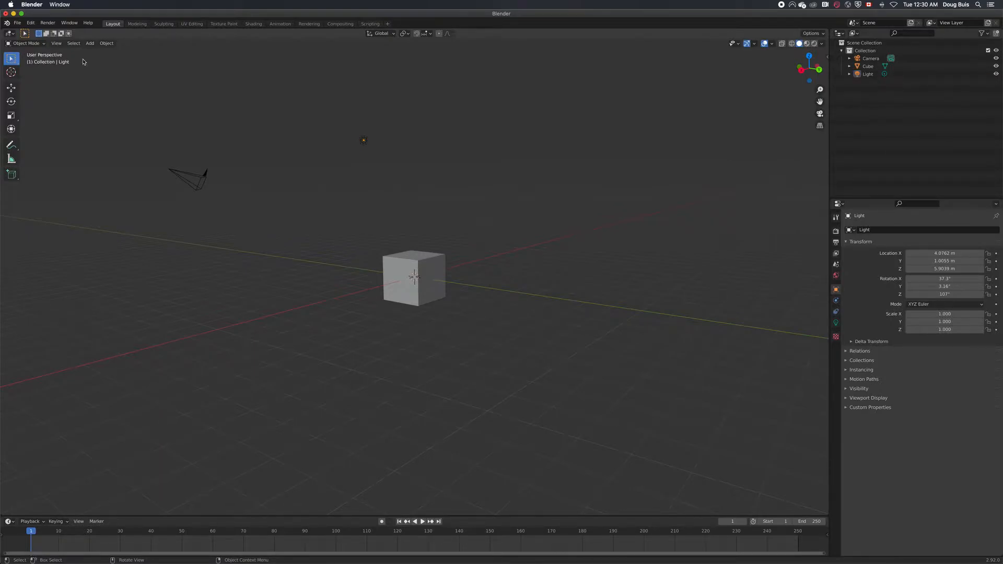
click(90, 44)
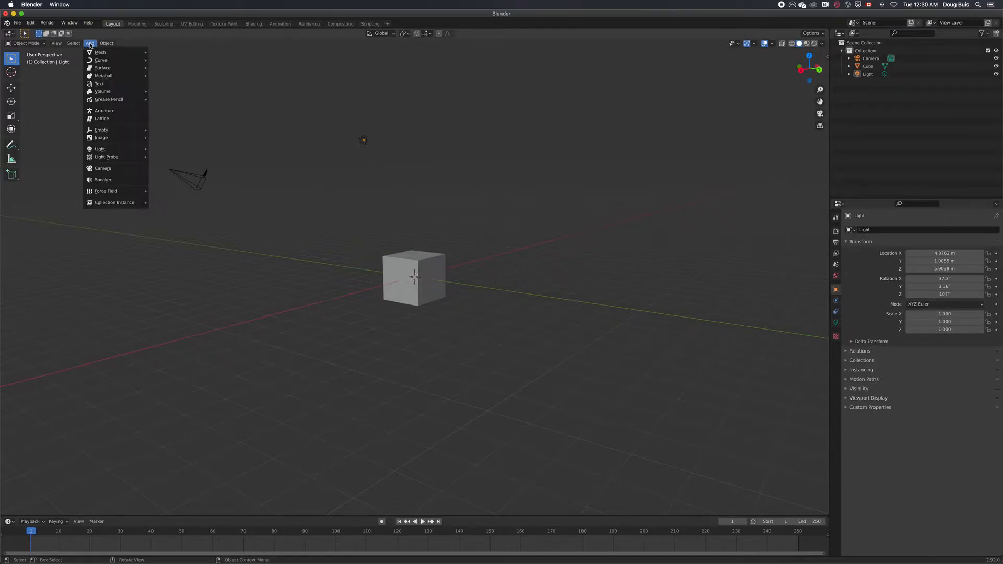
mouse_move(97, 54)
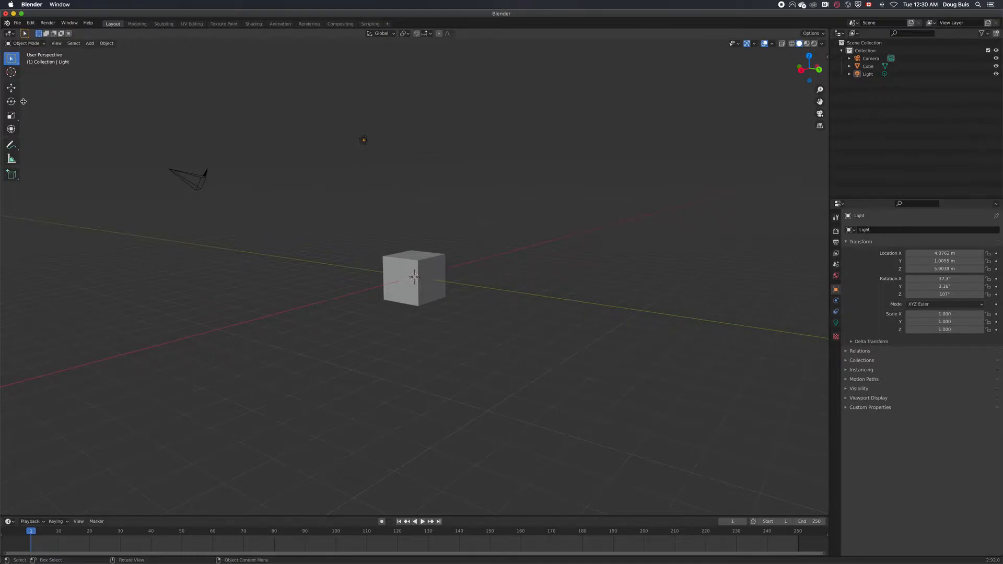
Move the cube slightly along the X, Y and Z axes, ending at about Y -0.07 m and Z 0.10 m
click(11, 89)
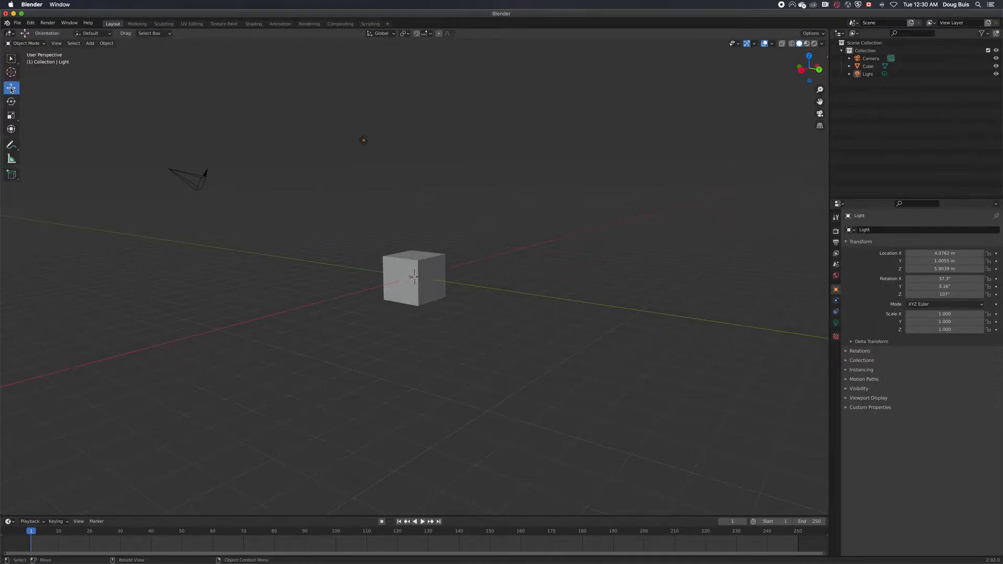
click(417, 300)
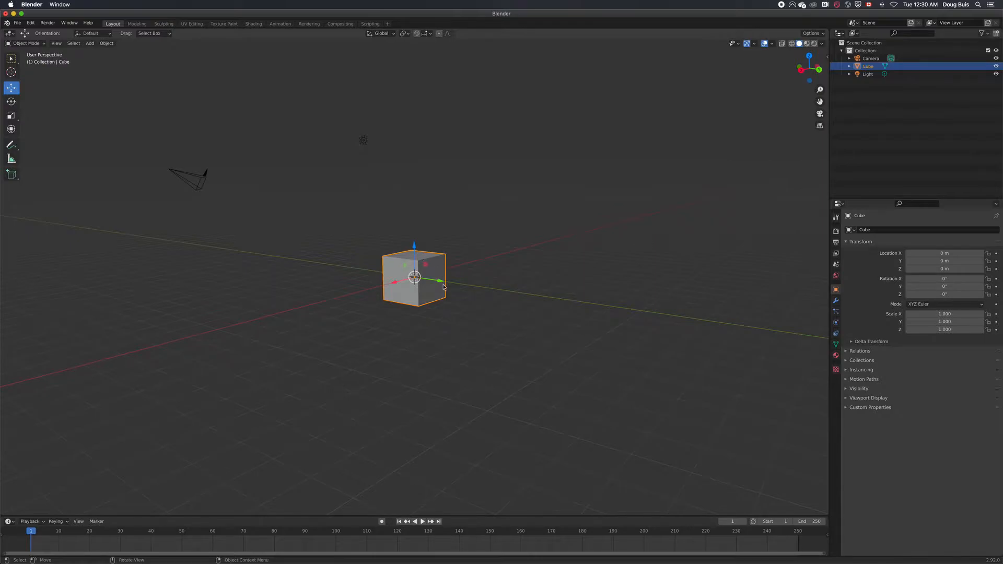
drag(440, 283, 394, 283)
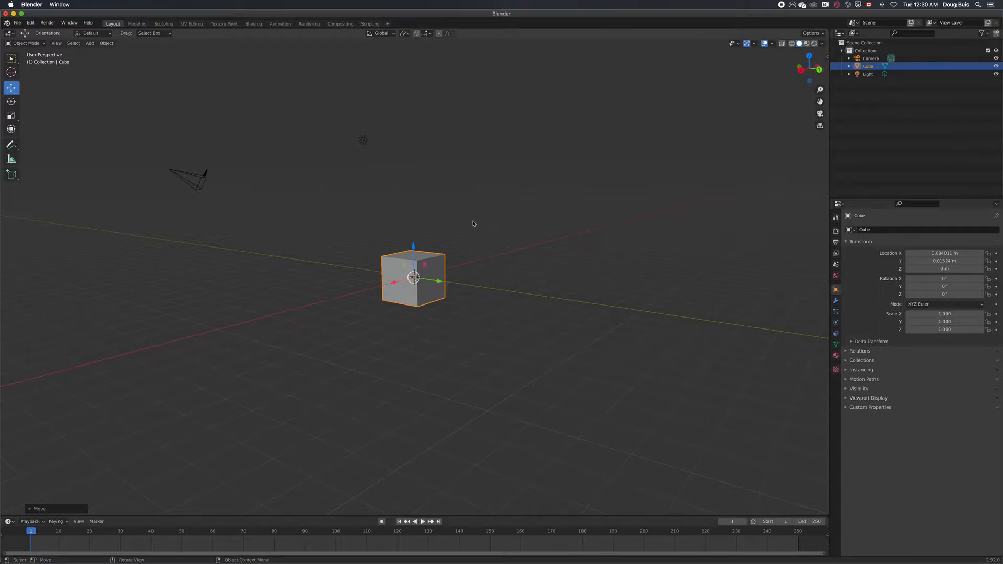
drag(414, 248, 414, 244)
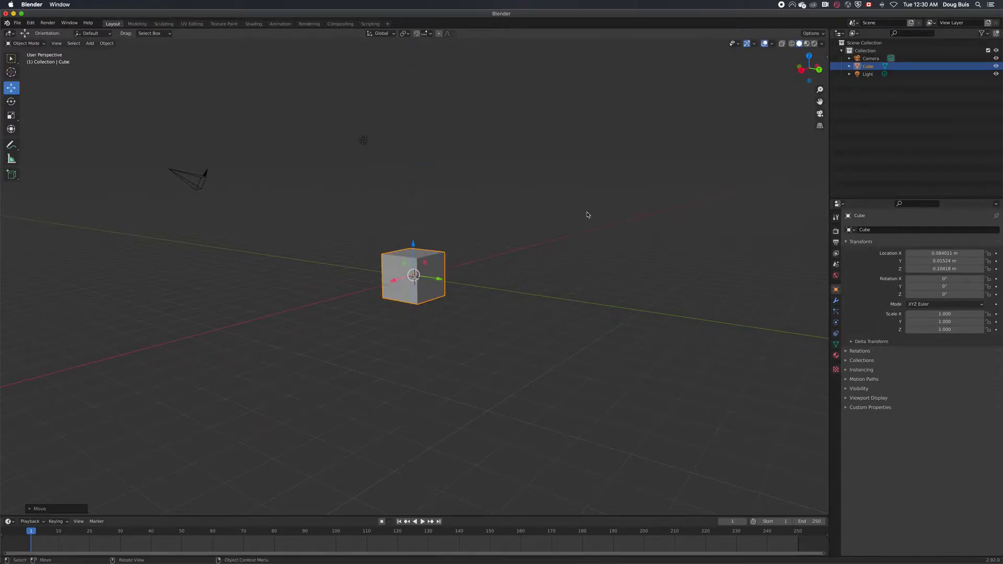
mouse_move(438, 279)
mouse_down()
mouse_move(480, 288)
mouse_move(429, 282)
mouse_move(435, 299)
mouse_up()
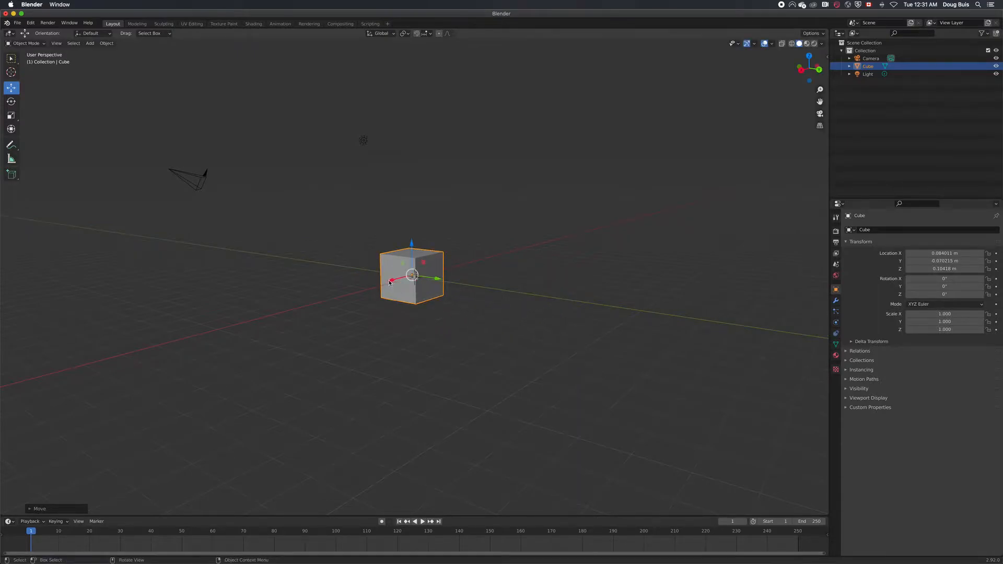
mouse_move(394, 281)
mouse_down()
mouse_move(363, 289)
mouse_move(403, 280)
mouse_up()
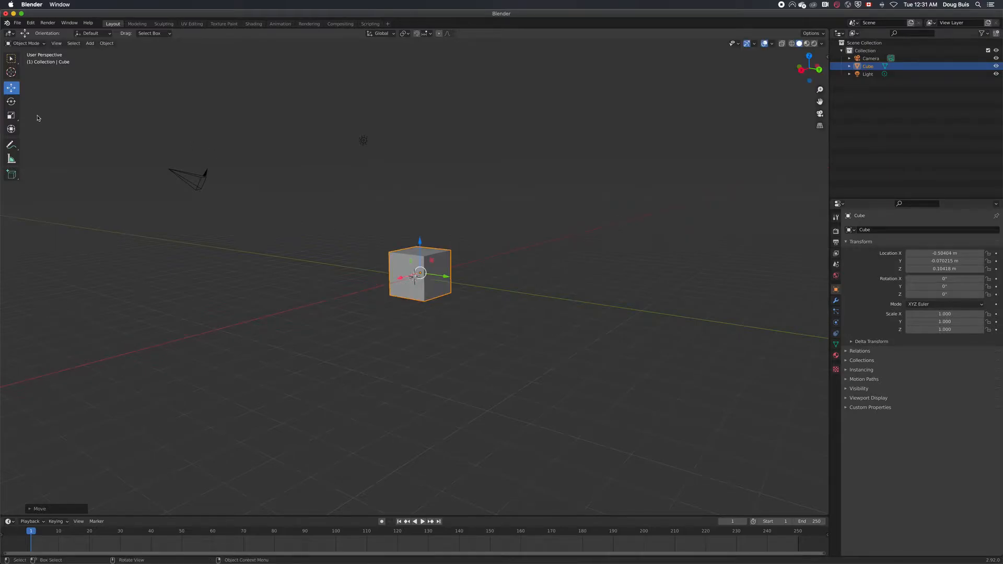
Rotate the cube freely about several axes and scale it to about 1.64 in X, 1.22 in Y and 0.74 in Z
click(13, 104)
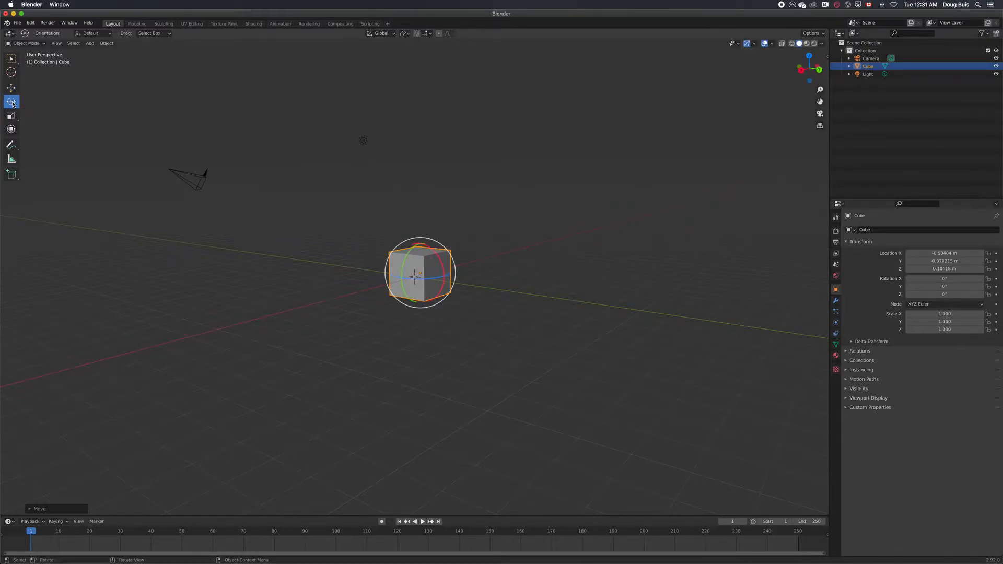
drag(447, 252, 425, 248)
drag(402, 283, 432, 249)
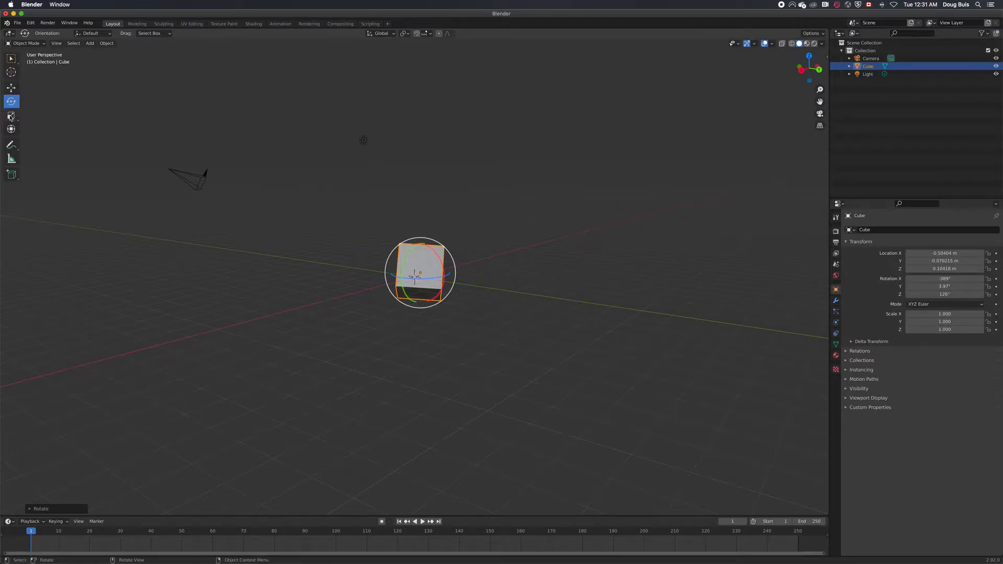
click(9, 116)
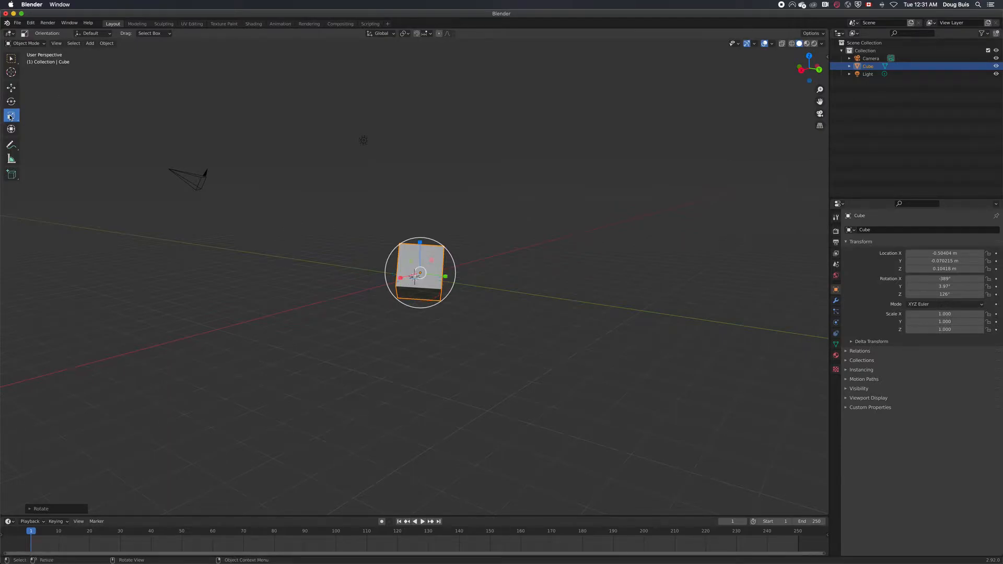
drag(456, 284, 433, 273)
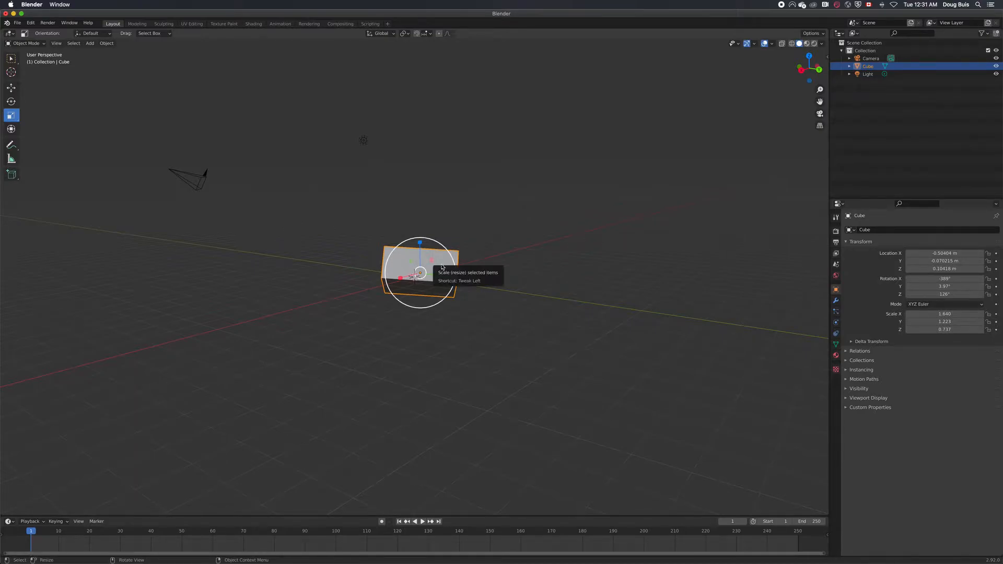
Delete the distorted cube and add a new cube mesh at the origin
right_click(417, 264)
click(411, 389)
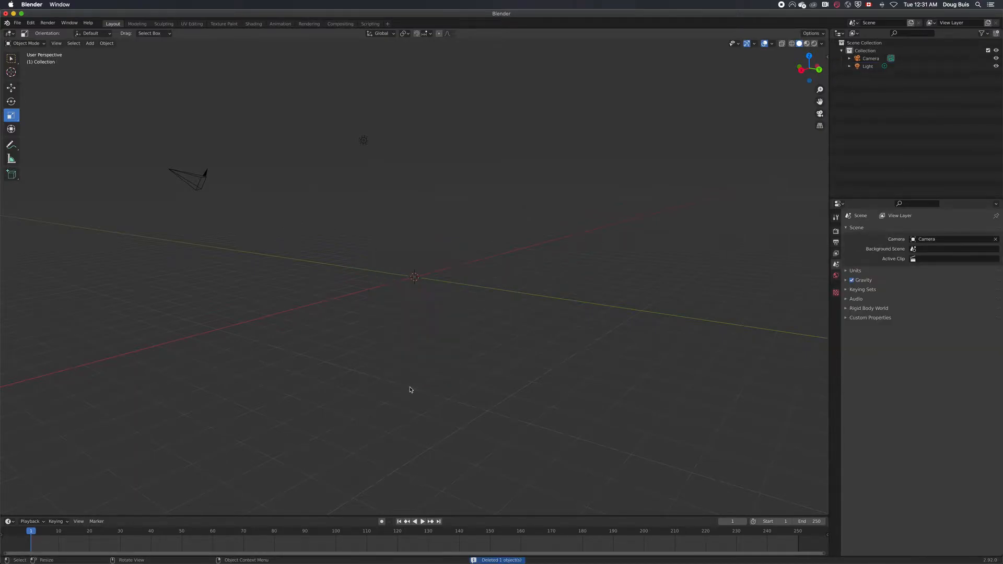
click(89, 44)
mouse_move(90, 51)
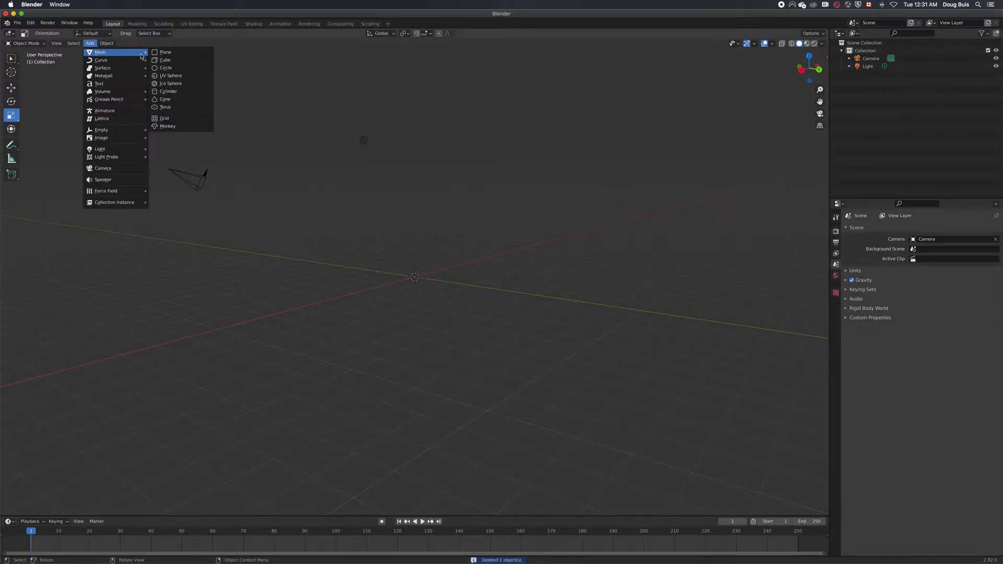
click(186, 62)
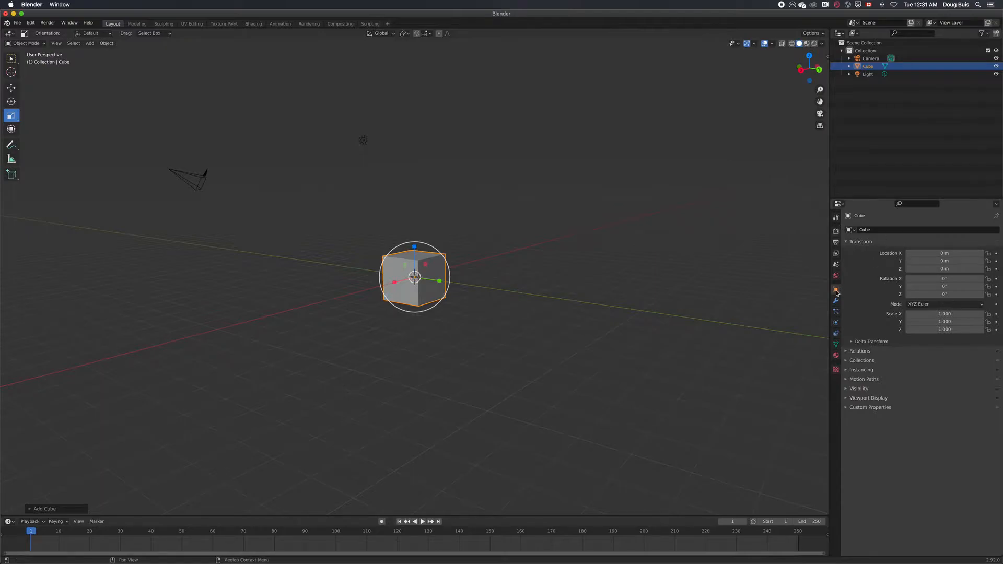
Shift the new cube to a location of 0.22 m in X and 1.36 m in Z through its transform values
click(433, 295)
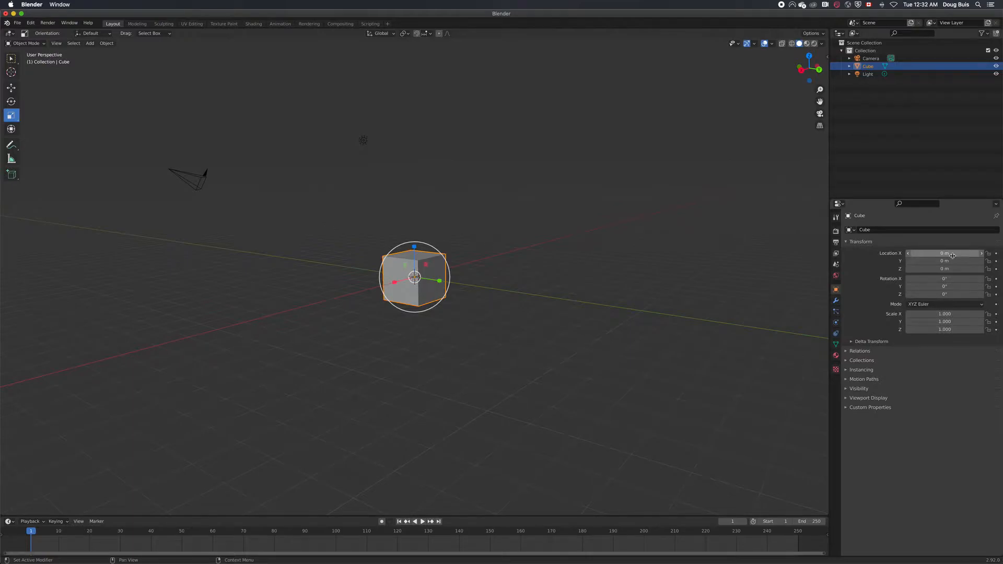
mouse_move(946, 256)
mouse_down()
mouse_move(920, 255)
mouse_move(963, 256)
mouse_move(942, 256)
mouse_move(970, 269)
mouse_move(959, 269)
mouse_up()
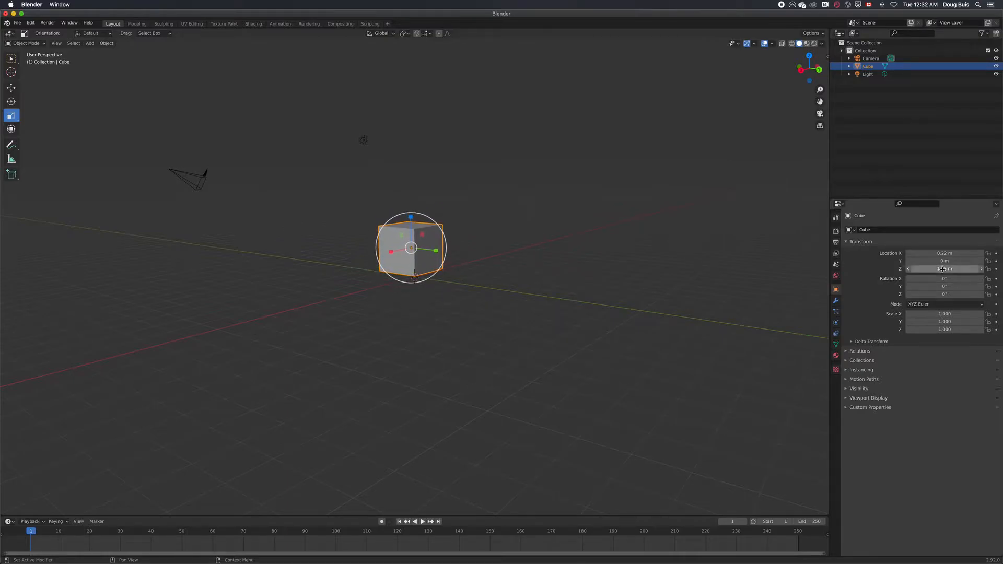
Set the cube's X and Y scale to 2
click(945, 314)
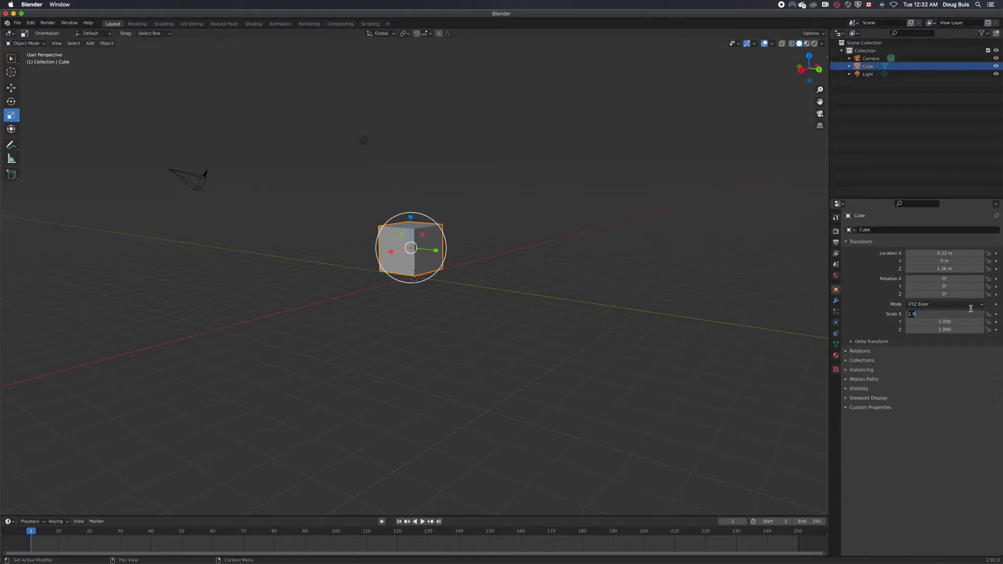
text(2)
key(Return)
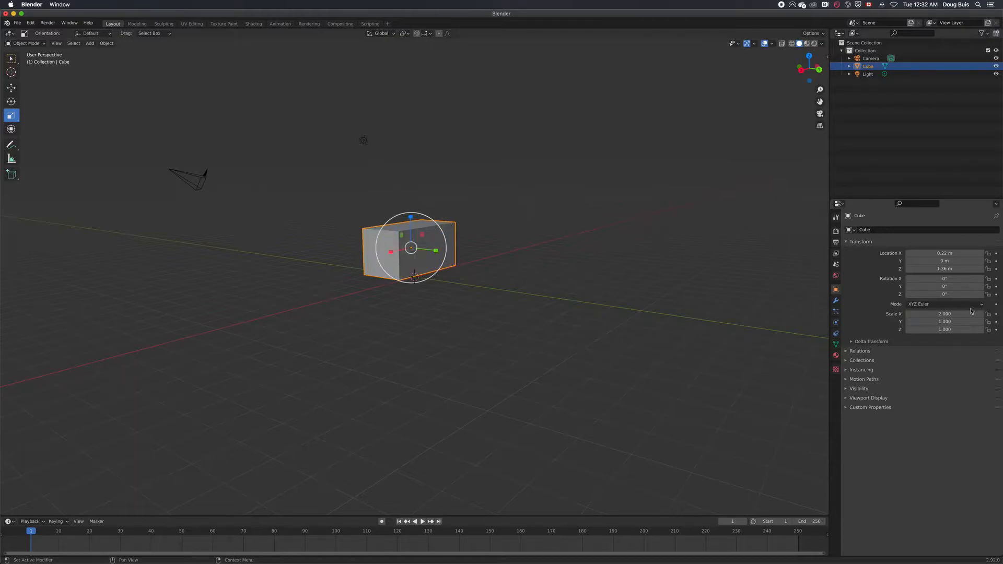
click(945, 322)
text(2)
key(Return)
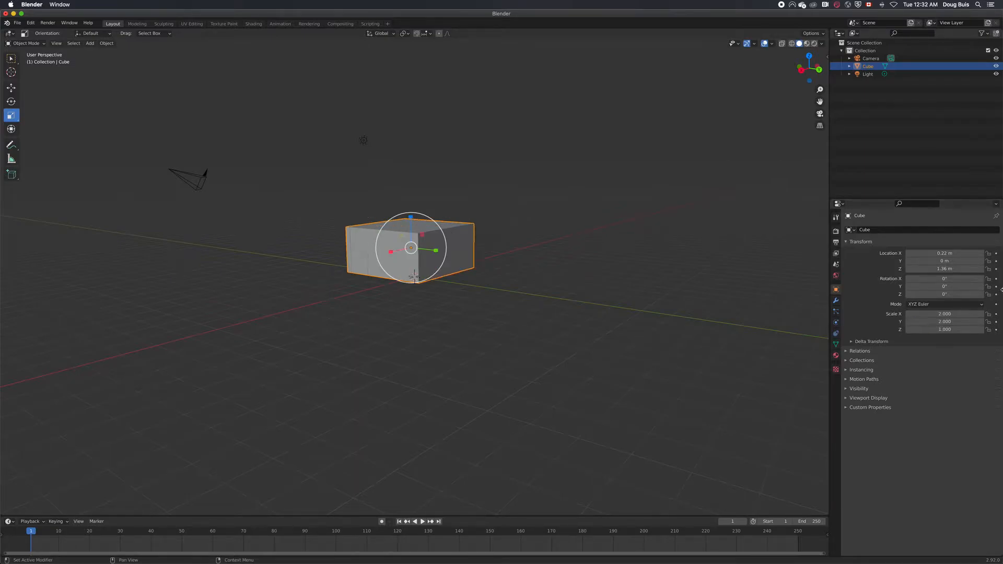
Set the cube's X and Y scale back to 1
click(949, 314)
text(1)
key(Return)
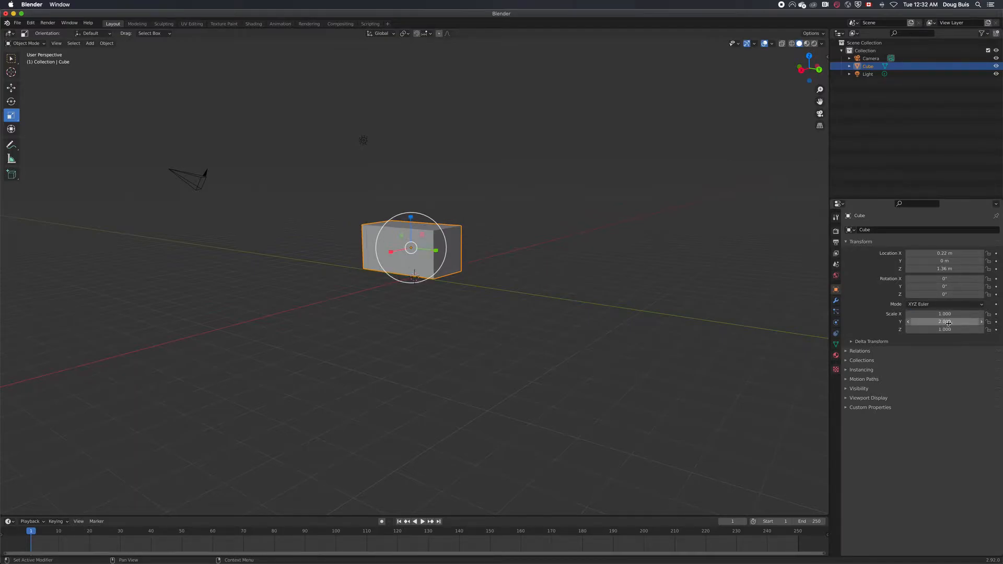
click(949, 322)
text(1)
key(Return)
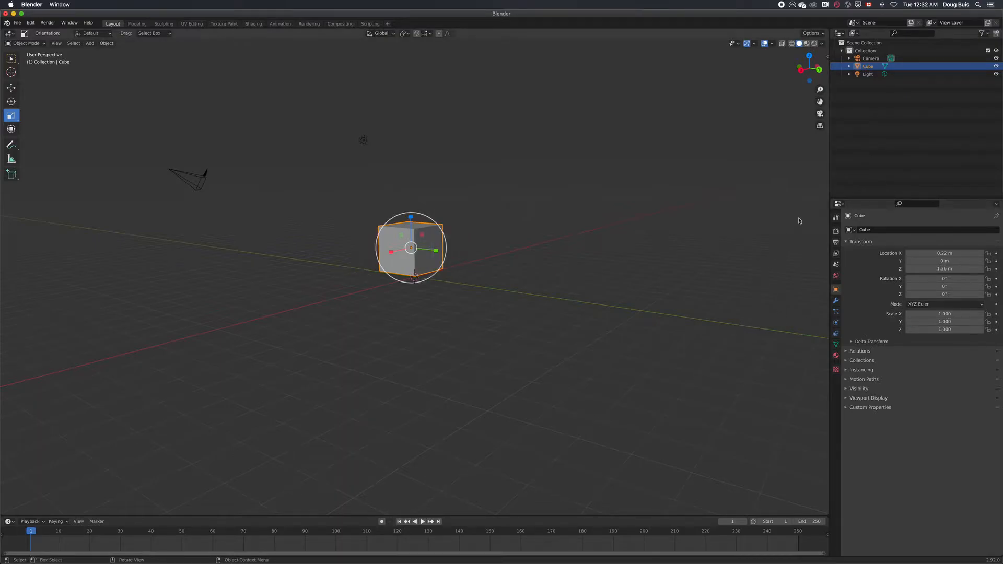
Undo the recent scale edits and the cube's move along Z
key(ctrl+z)
key(ctrl+z)
key(ctrl+z)
key(ctrl+z)
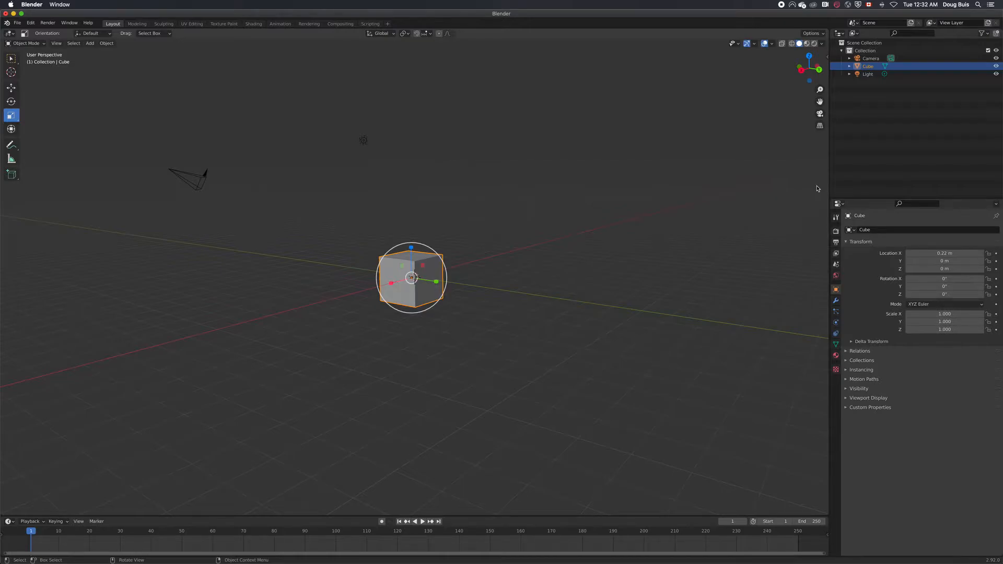
Set the cube's X location to 0 m
click(969, 254)
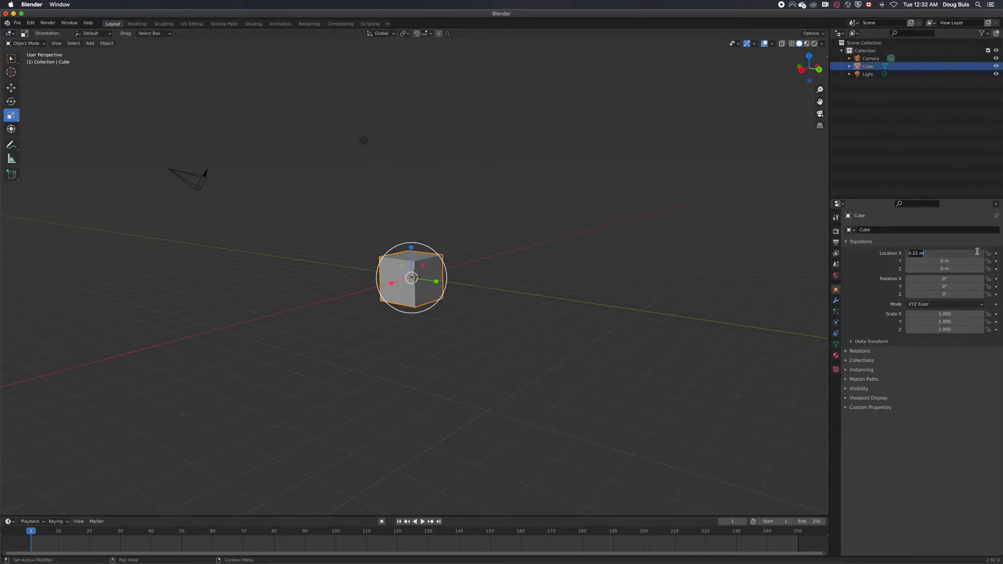
text(0)
key(Return)
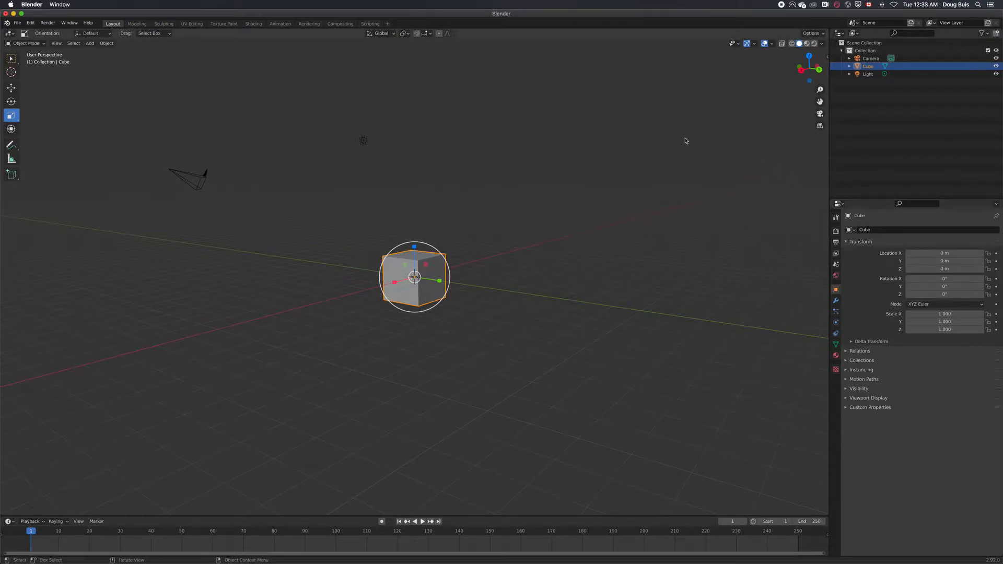
Duplicate the cube and place the copy above the original at a height of about 3.04 m in Z
right_click(437, 272)
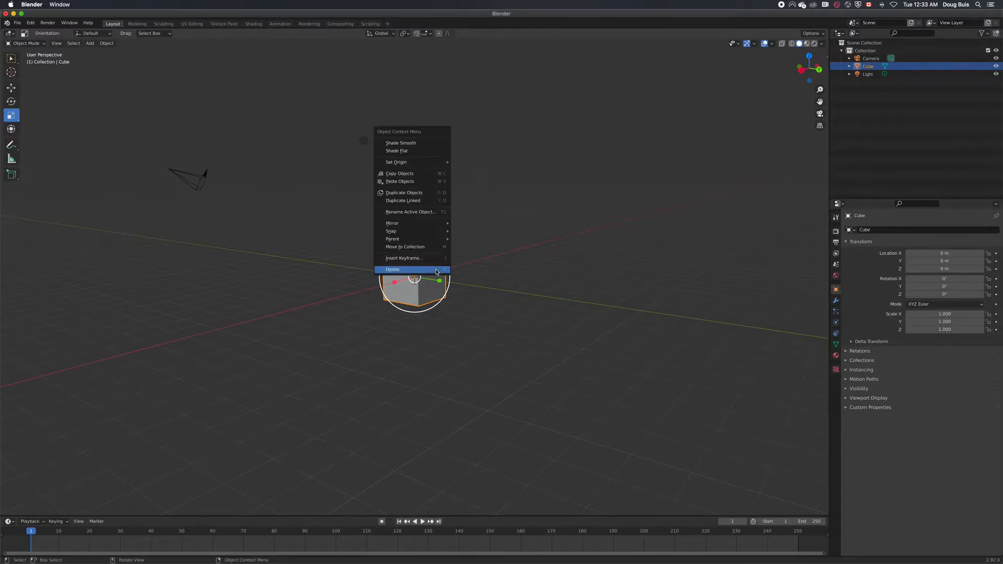
click(428, 194)
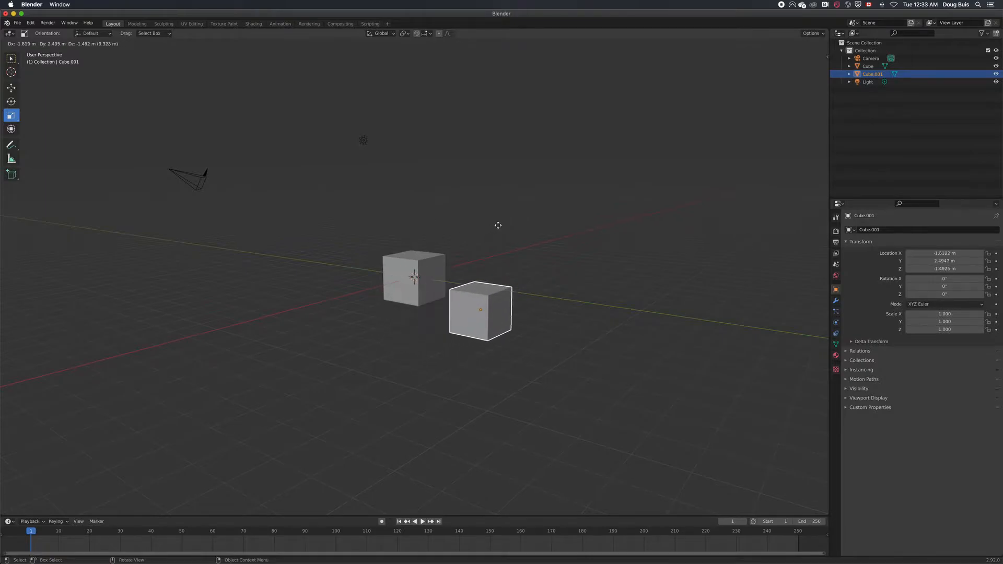
click(447, 131)
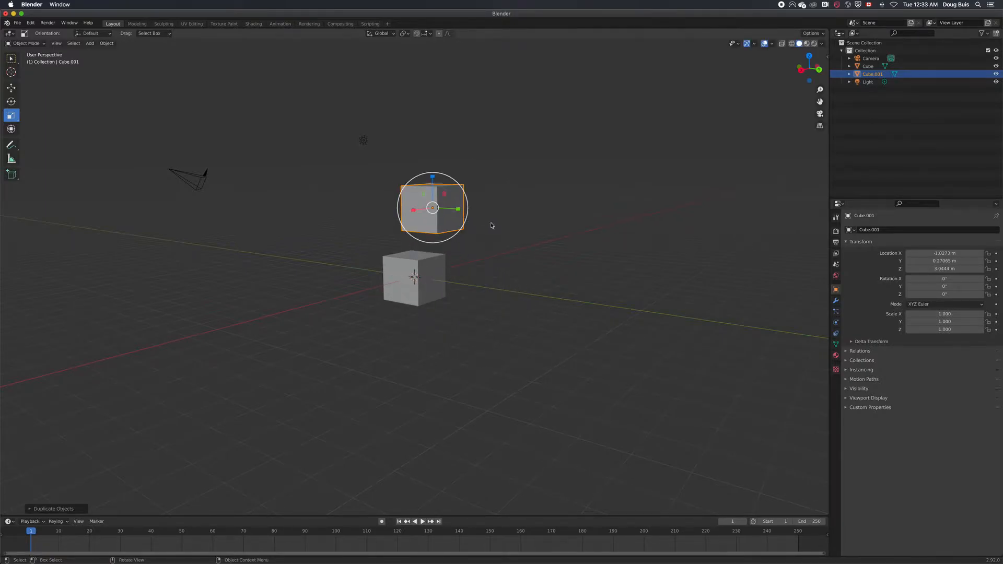
click(419, 207)
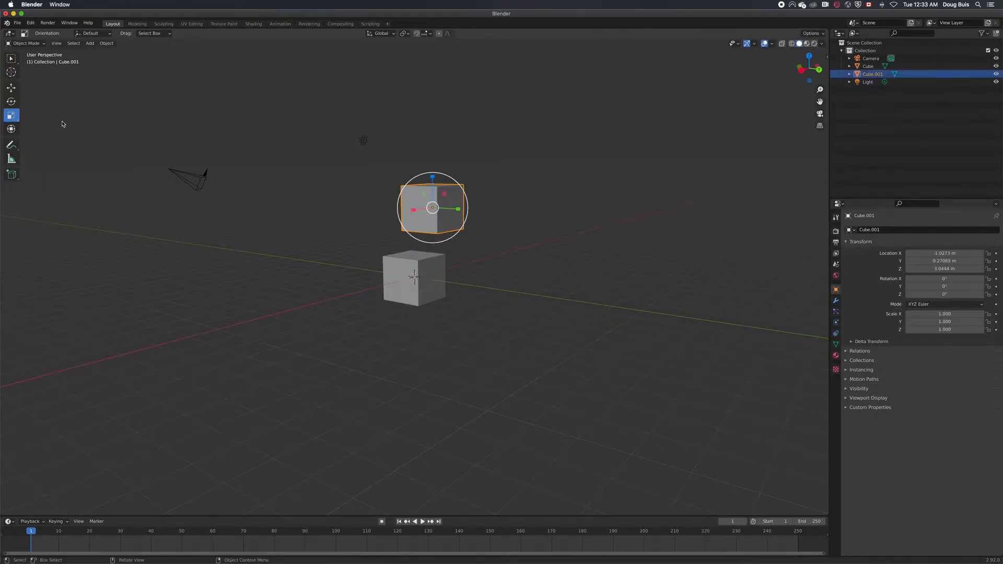
Move the duplicated cube to about -1.1 m in Y and about 1.6 m in Z with the Move tool
click(10, 89)
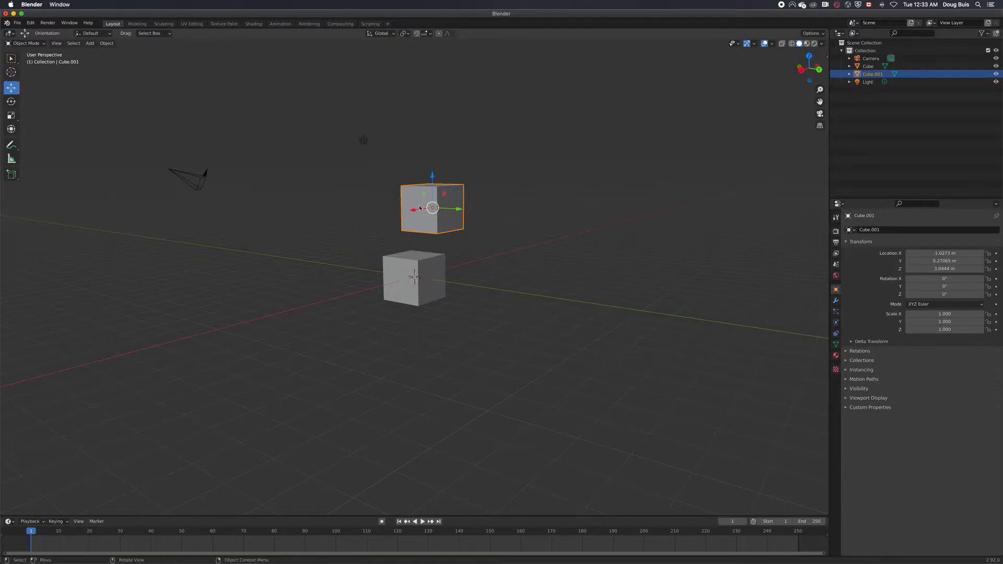
drag(457, 210, 419, 208)
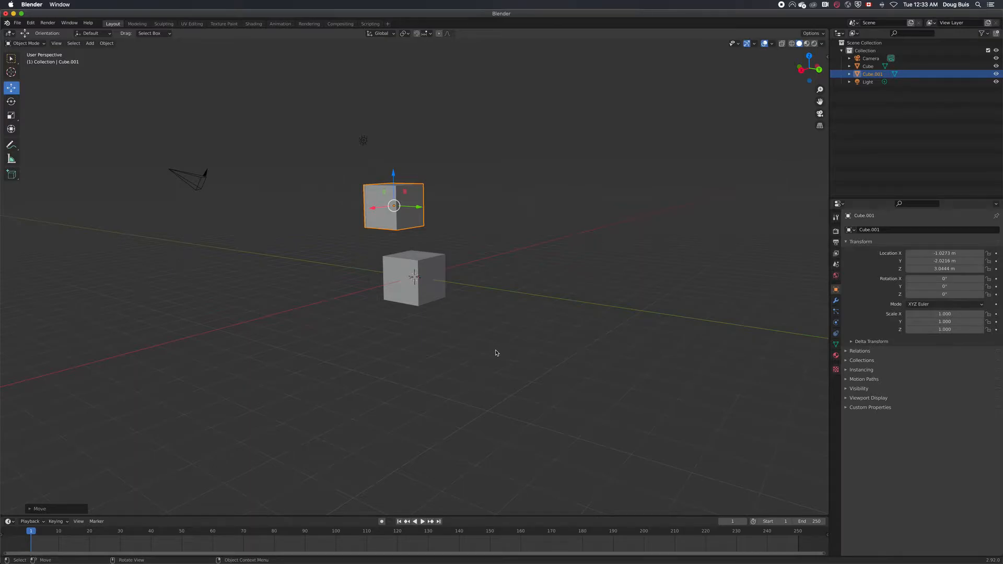
scroll(495, 354, up, 5)
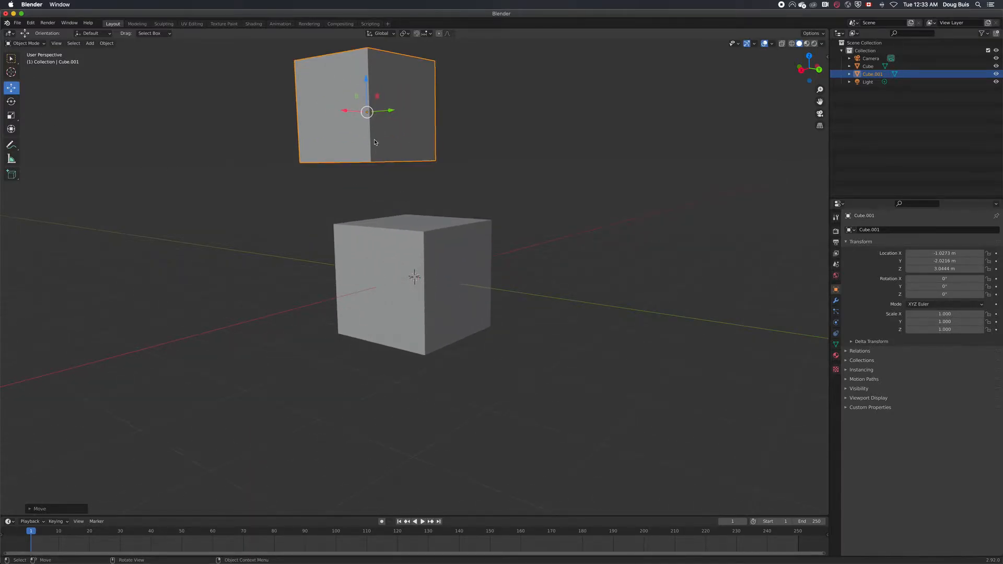
drag(365, 79, 407, 149)
drag(393, 185, 457, 210)
middle_drag(520, 243, 467, 206)
click(466, 206)
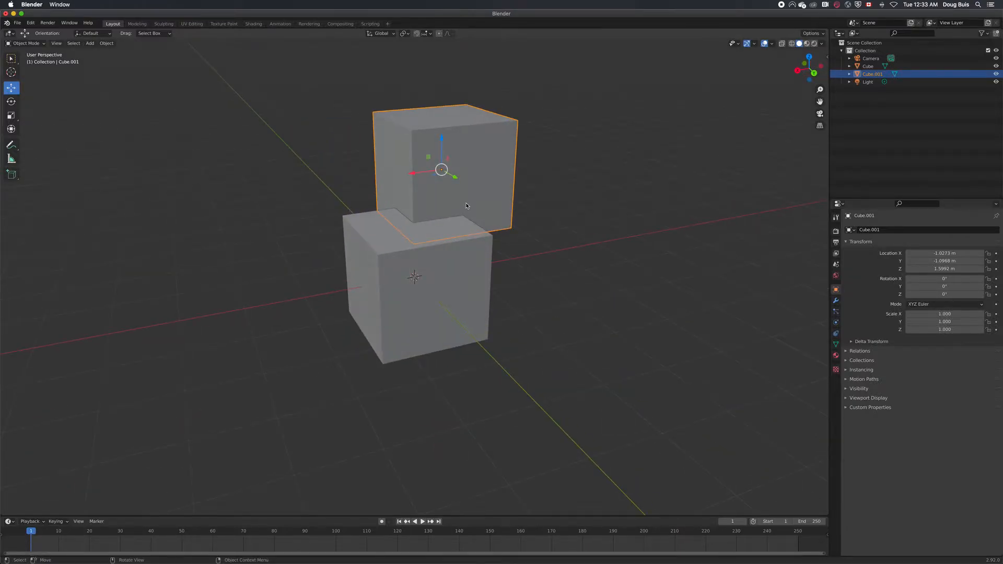
Delete the duplicated cube
right_click(445, 252)
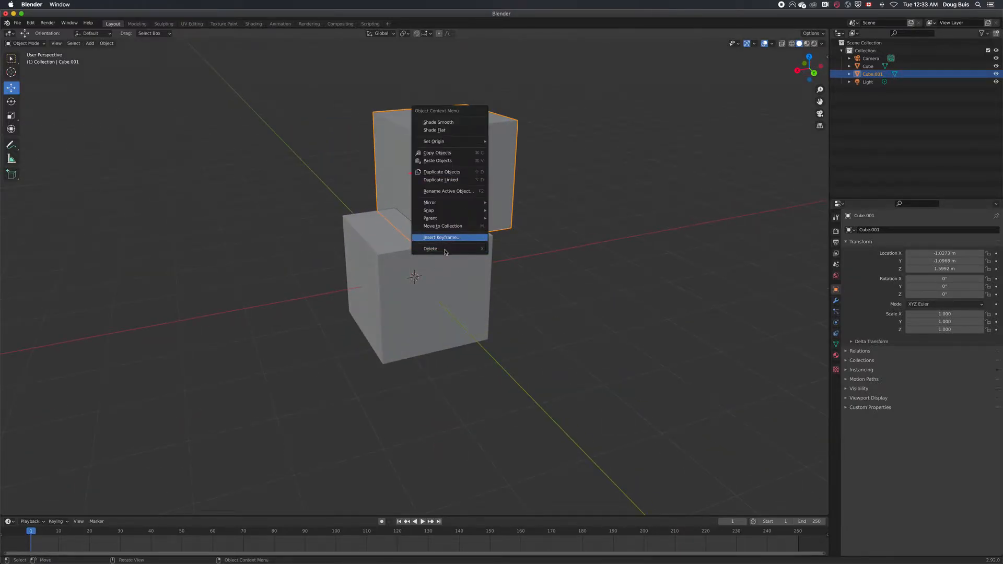
click(444, 250)
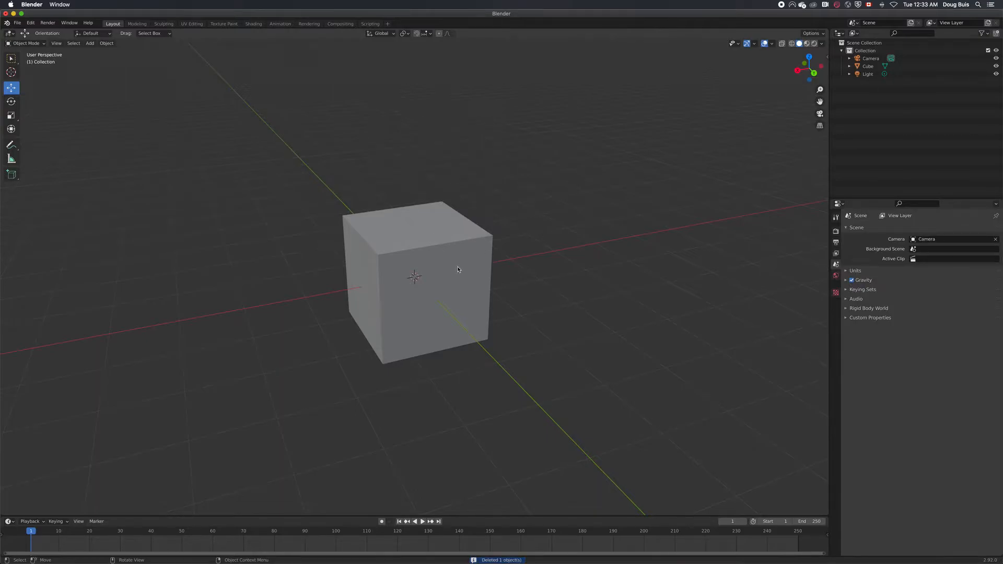
Duplicate the cube about 0.29 m above the original with snapping turned on, and shift the copy's X location to about -0.007 m
click(458, 270)
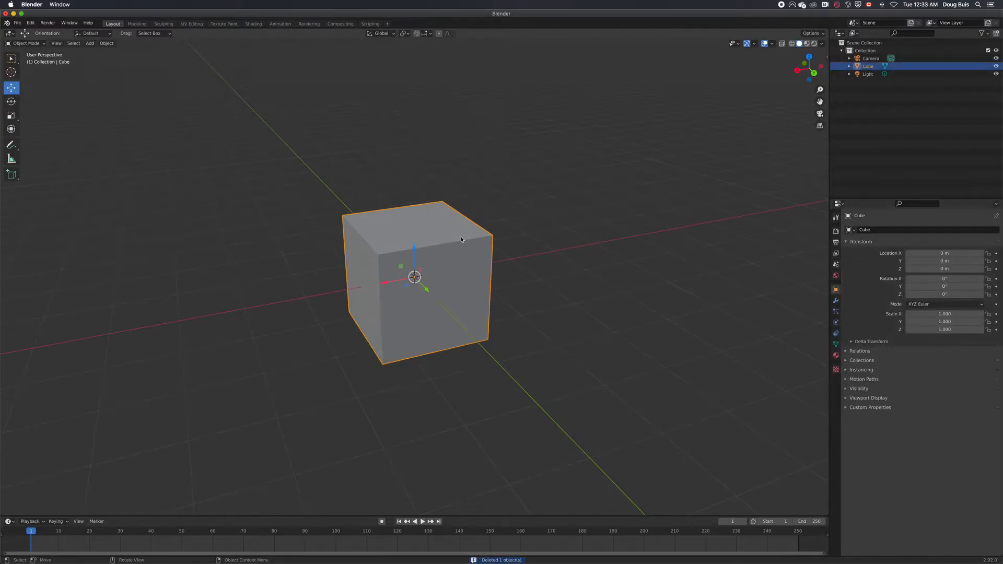
right_click(465, 255)
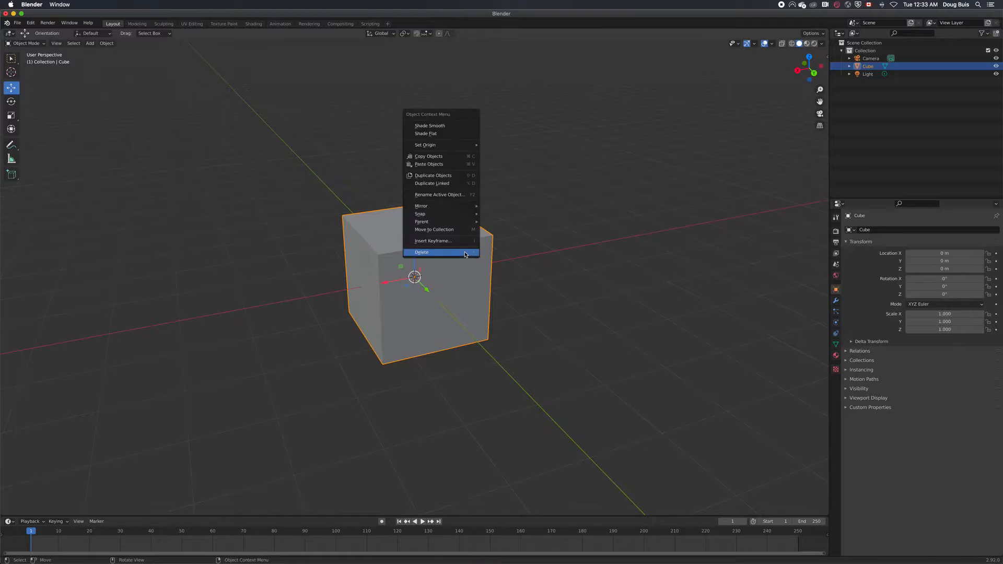
click(463, 178)
click(449, 160)
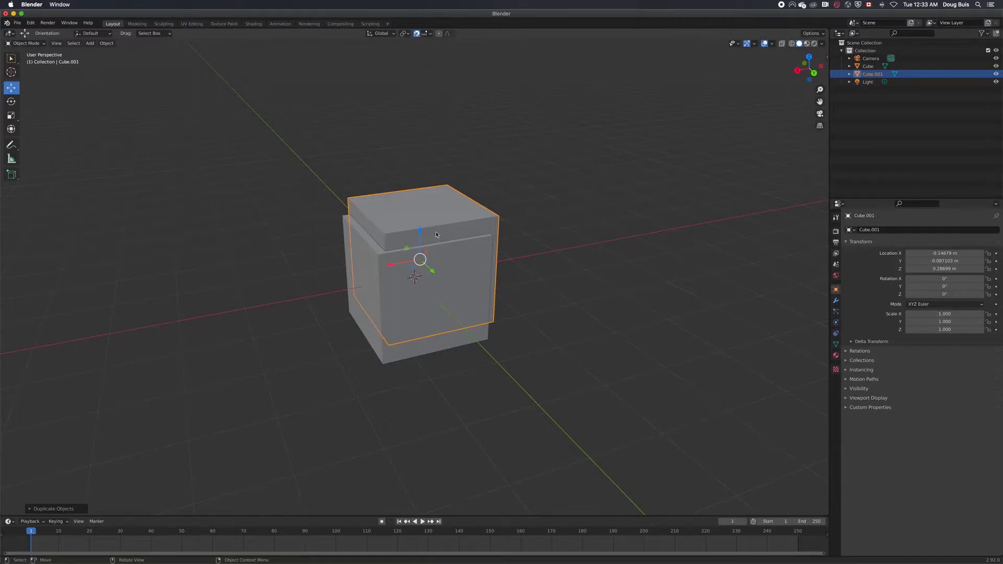
mouse_move(433, 271)
mouse_down()
mouse_move(459, 279)
mouse_move(432, 263)
mouse_up()
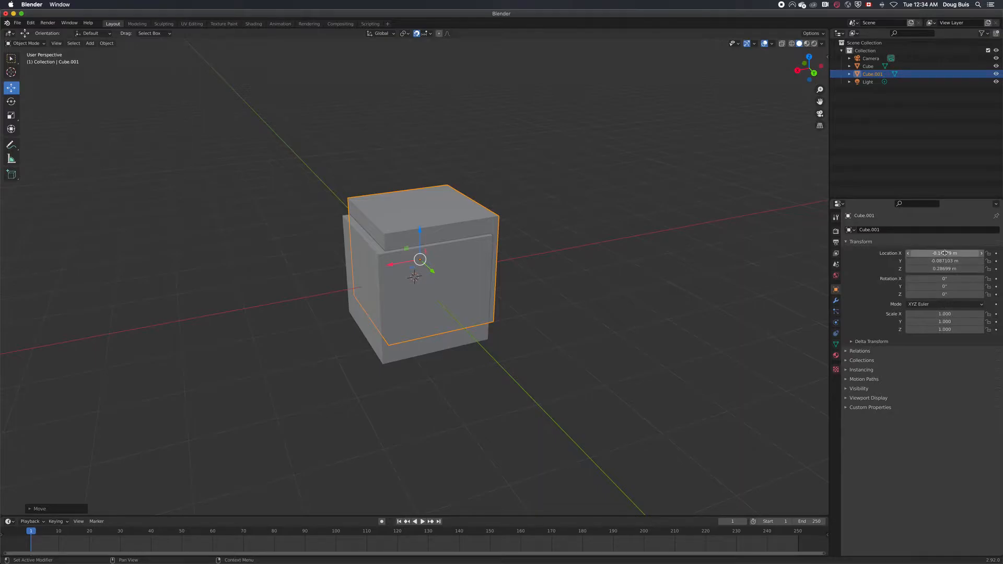
drag(945, 254, 953, 253)
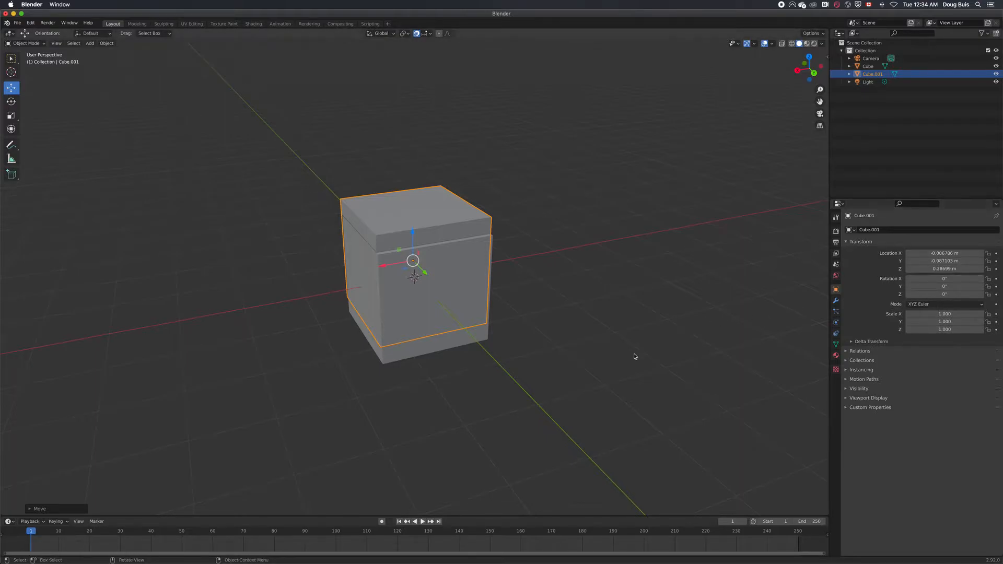
Delete the misaligned duplicate that overlaps the original cube
click(616, 353)
middle_drag(616, 354, 401, 370)
click(426, 217)
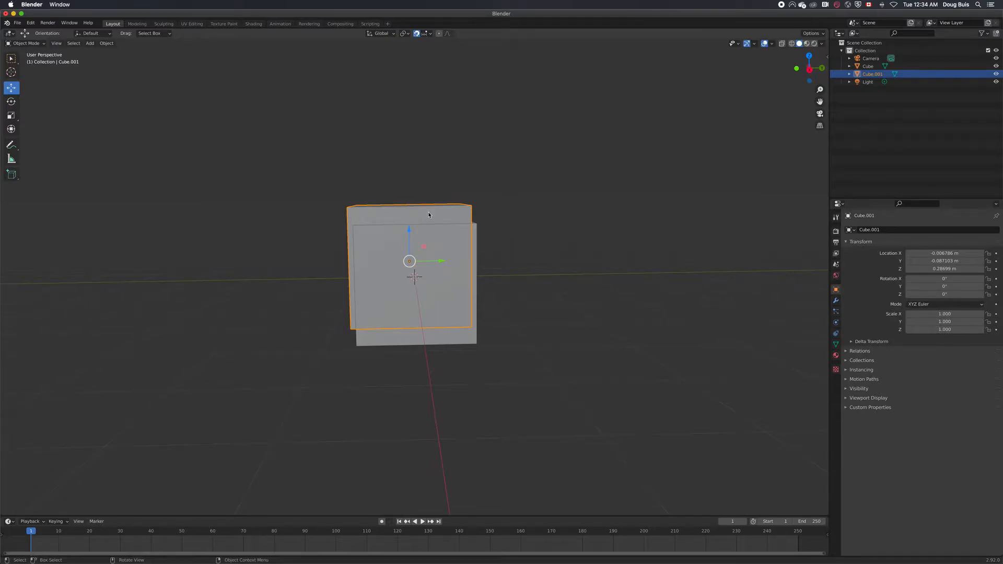
right_click(471, 275)
click(471, 275)
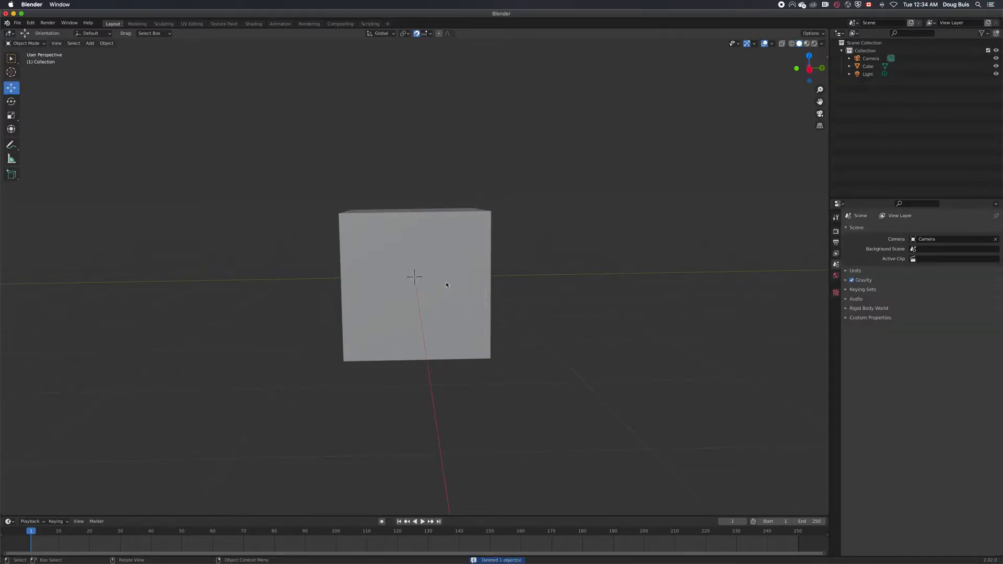
Duplicate the original cube and snap the copy directly on top of it, 2 m higher in Z
right_click(447, 284)
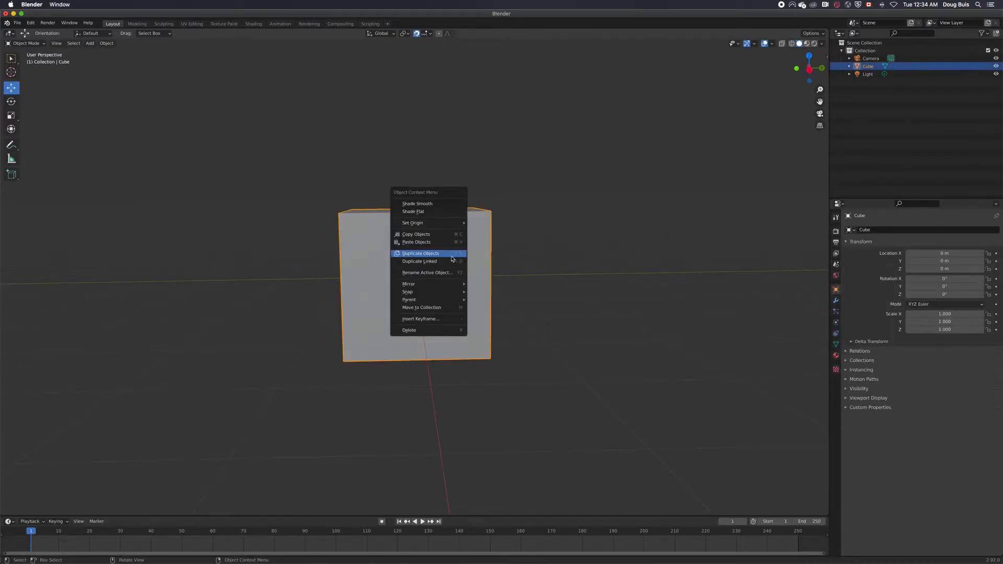
click(452, 256)
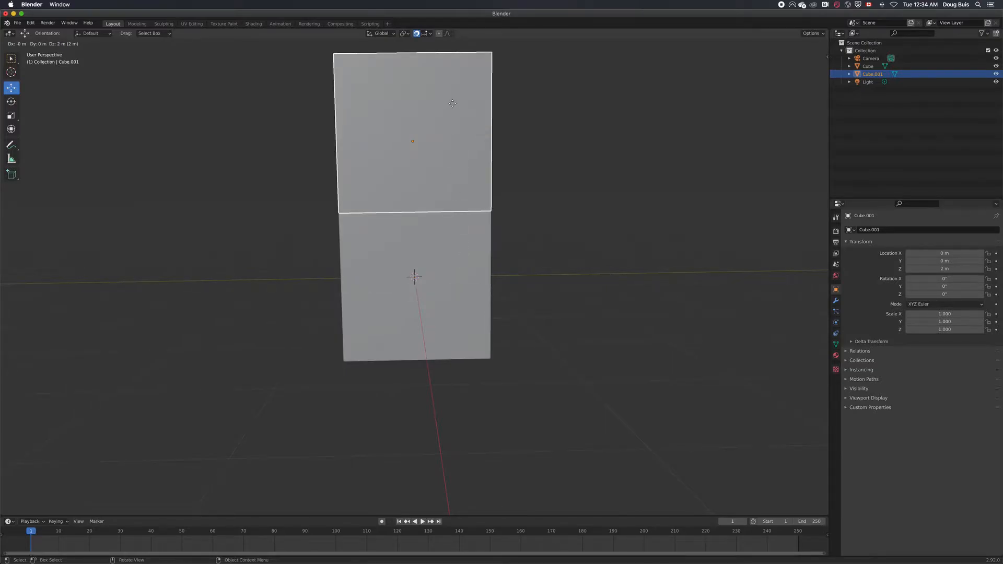
click(452, 104)
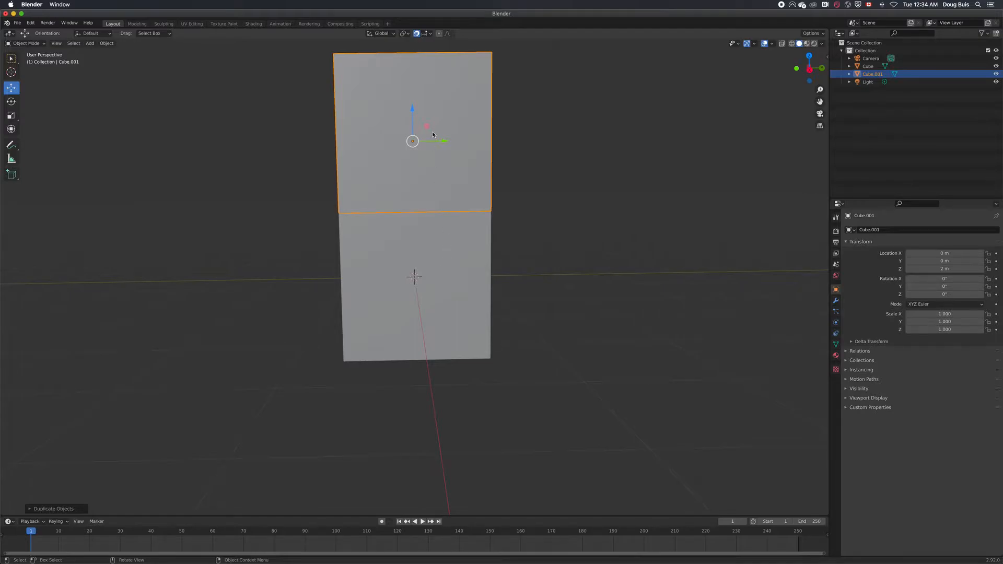
Duplicate the upper cube 2 m along Z to stack a third cube at 4 m, and clear the selection
middle_drag(630, 285, 625, 324)
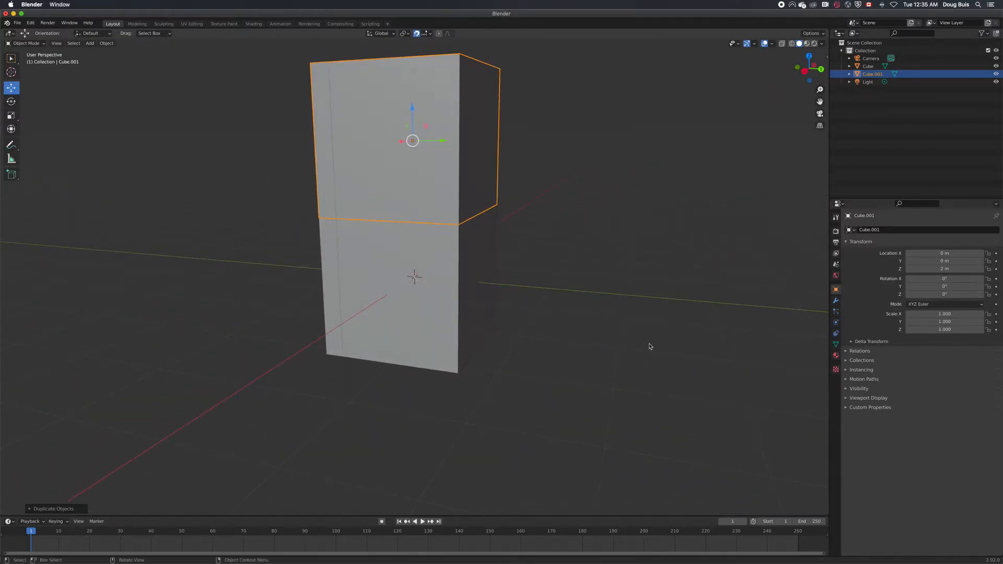
scroll(650, 347, down, 8)
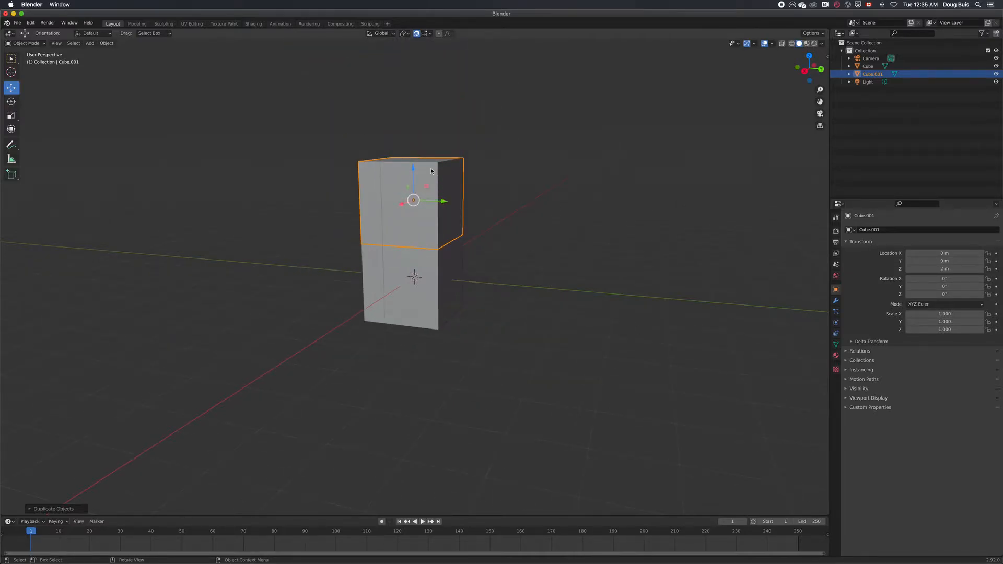
key(shift+d)
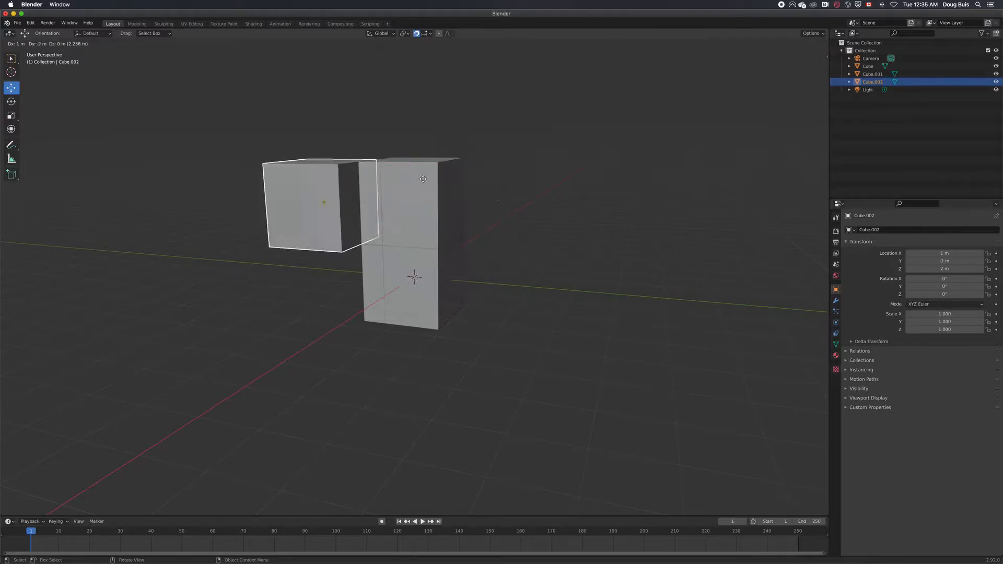
text(z: 2)
key(Return)
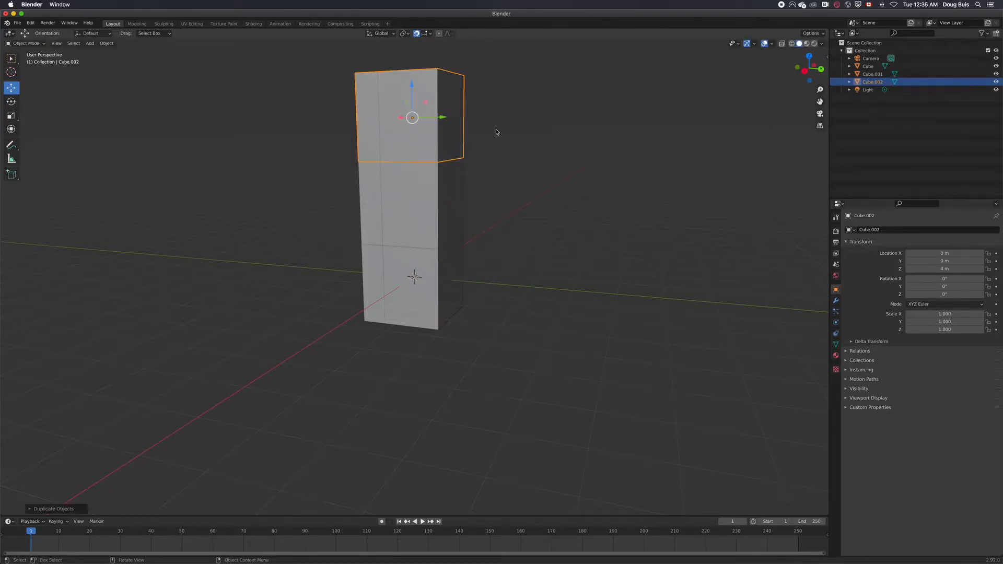
click(607, 270)
Select all three stacked cubes together, raise them 1 m along Z, and deselect them
mouse_move(598, 271)
middle_down()
mouse_move(596, 257)
mouse_move(613, 269)
middle_up()
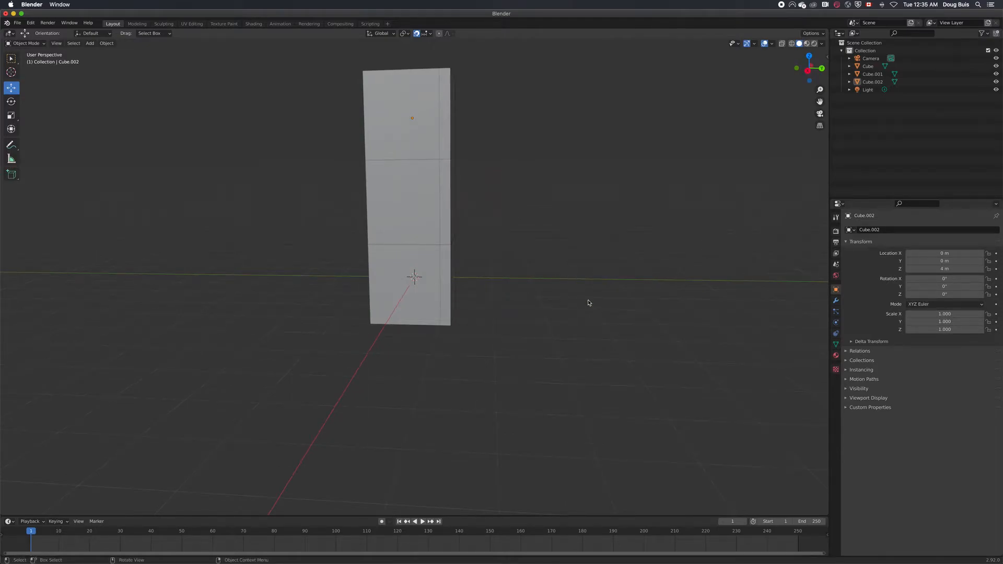
scroll(587, 303, down, 3)
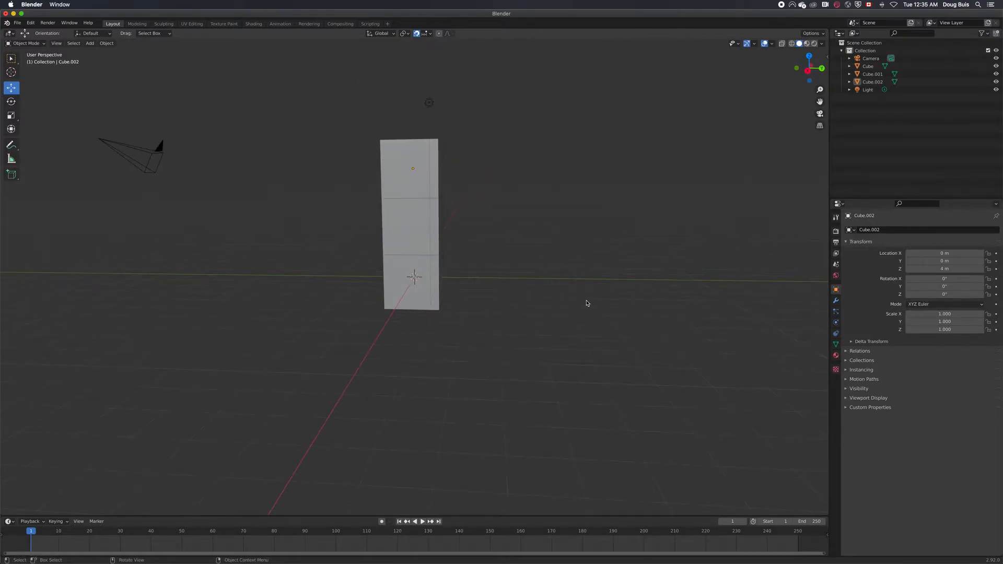
scroll(587, 303, down, 1)
key(b)
key(Escape)
middle_drag(562, 287, 470, 290)
shift+click(437, 289)
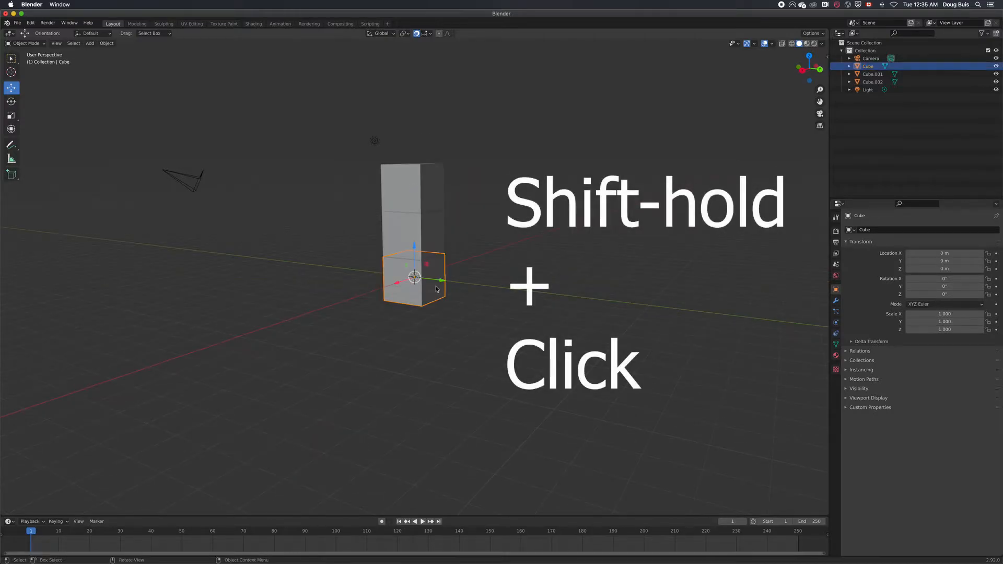
shift+click(430, 235)
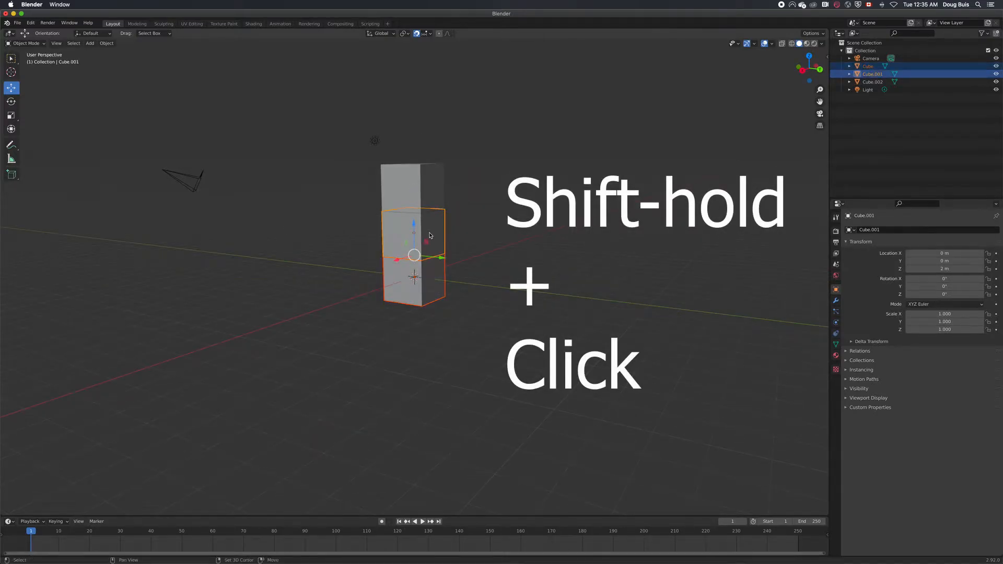
shift+click(414, 201)
drag(413, 199, 412, 181)
click(440, 287)
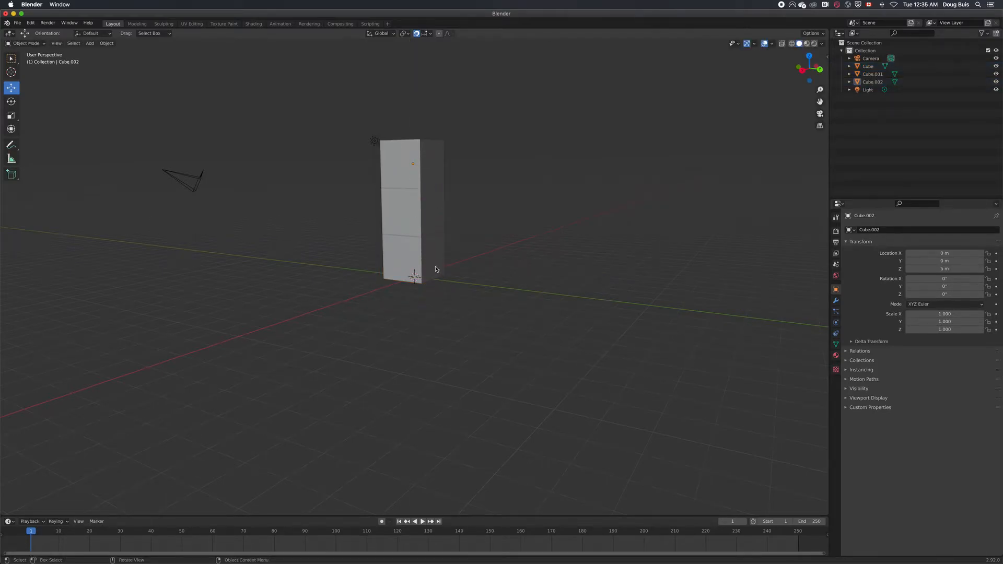
Add a new cube mesh at the world origin with no other object selected
click(436, 269)
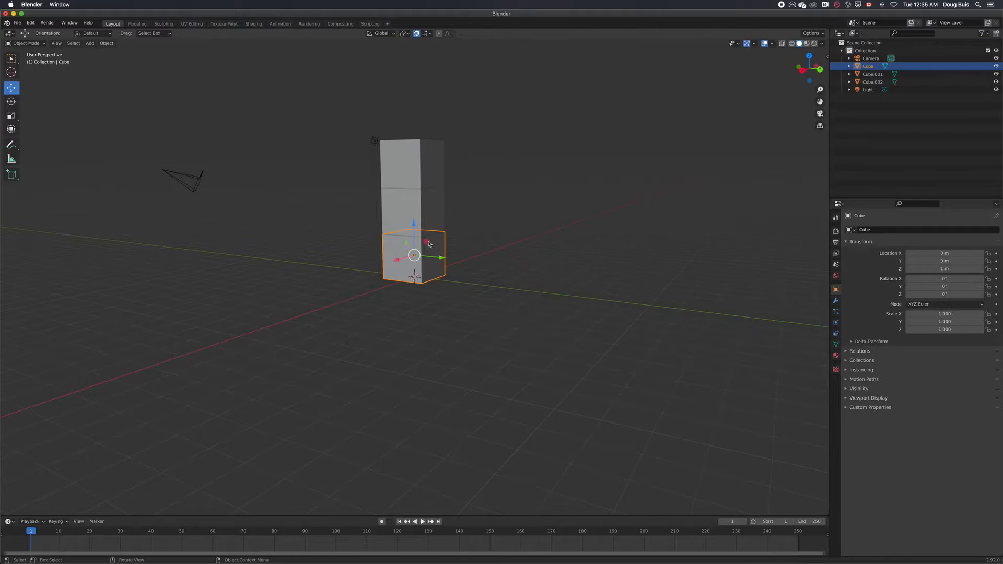
click(469, 295)
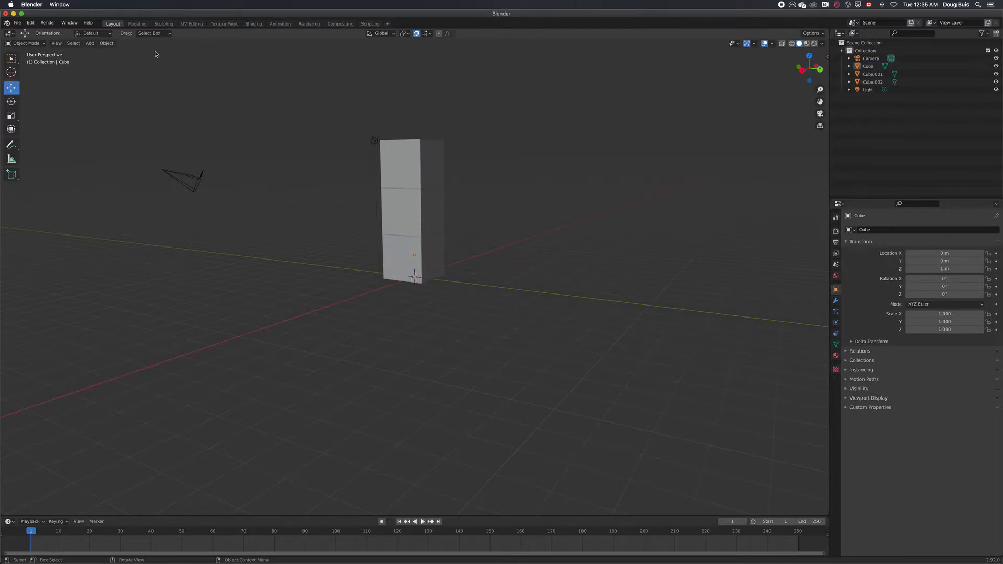
click(90, 43)
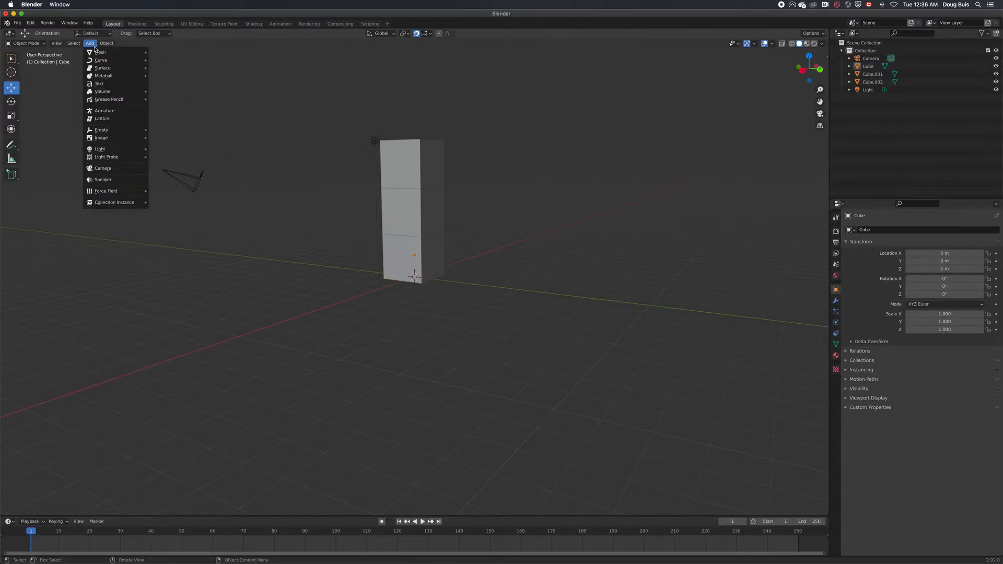
mouse_move(105, 52)
click(166, 60)
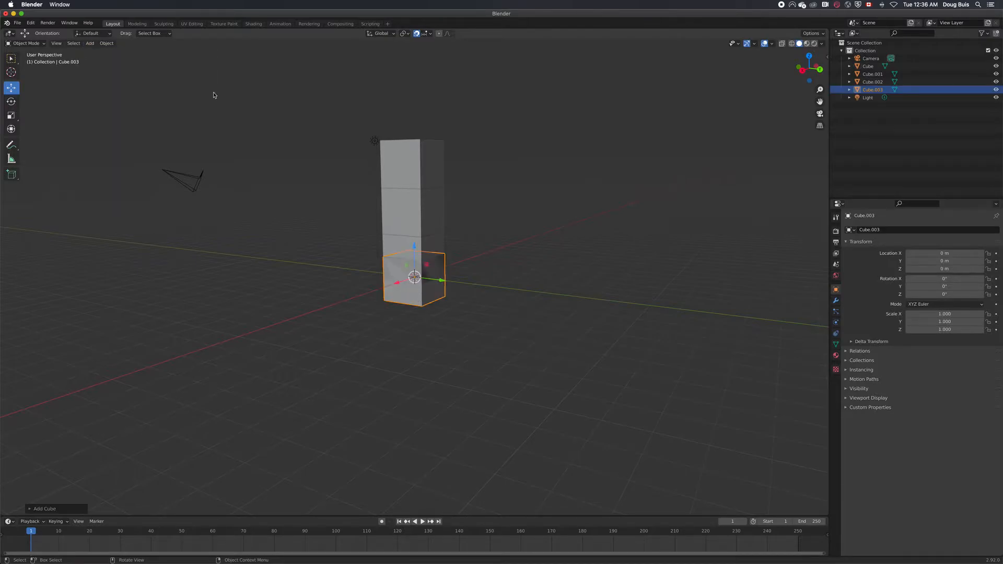
Lower the new cube to Z -1 m and set its X and Y scale to 6 to form a wide base
drag(414, 248, 421, 268)
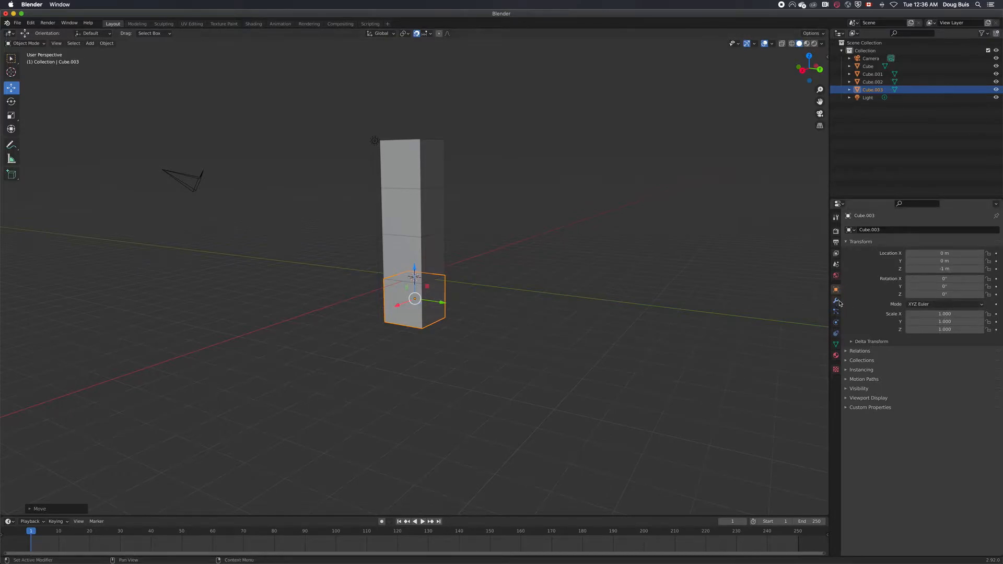
drag(920, 316, 951, 327)
click(951, 326)
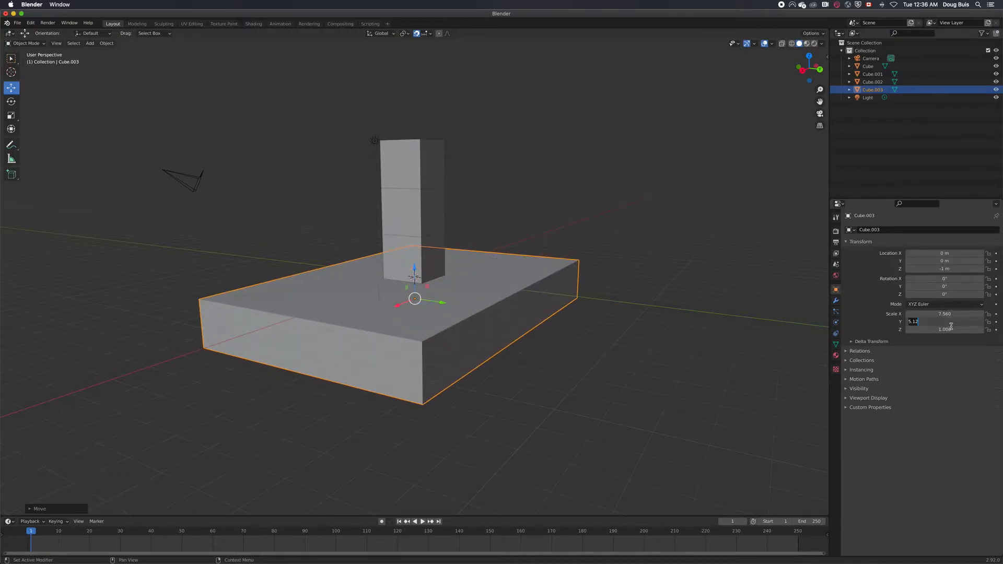
text(6)
key(Return)
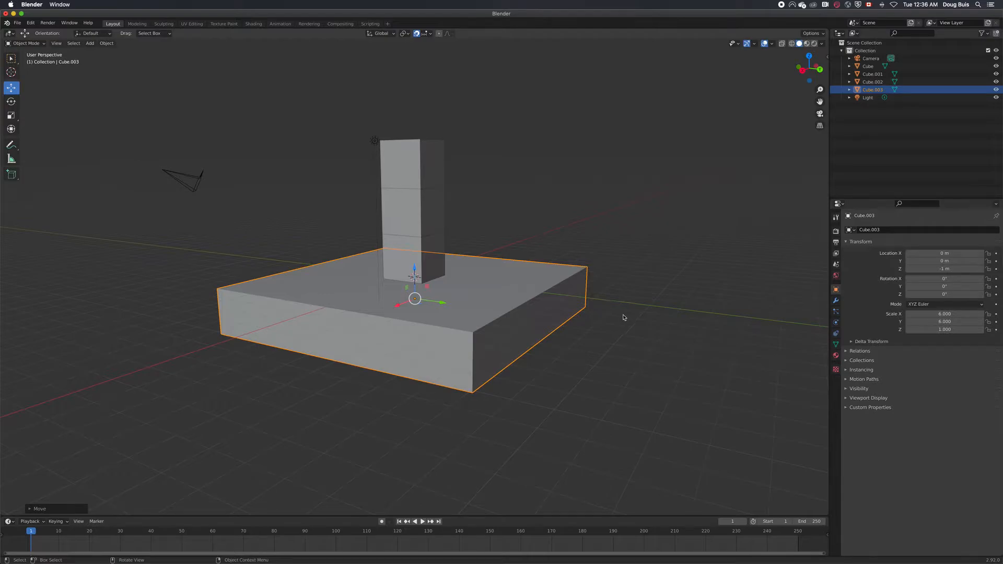
Flatten the base to a Z scale of 0.140, raise it to Z -0.08 m beneath the cube column, and deselect it
drag(945, 329, 923, 329)
mouse_move(750, 355)
middle_down()
mouse_move(747, 342)
mouse_move(806, 340)
mouse_move(3, 344)
mouse_move(804, 346)
mouse_move(733, 345)
mouse_move(732, 355)
middle_up()
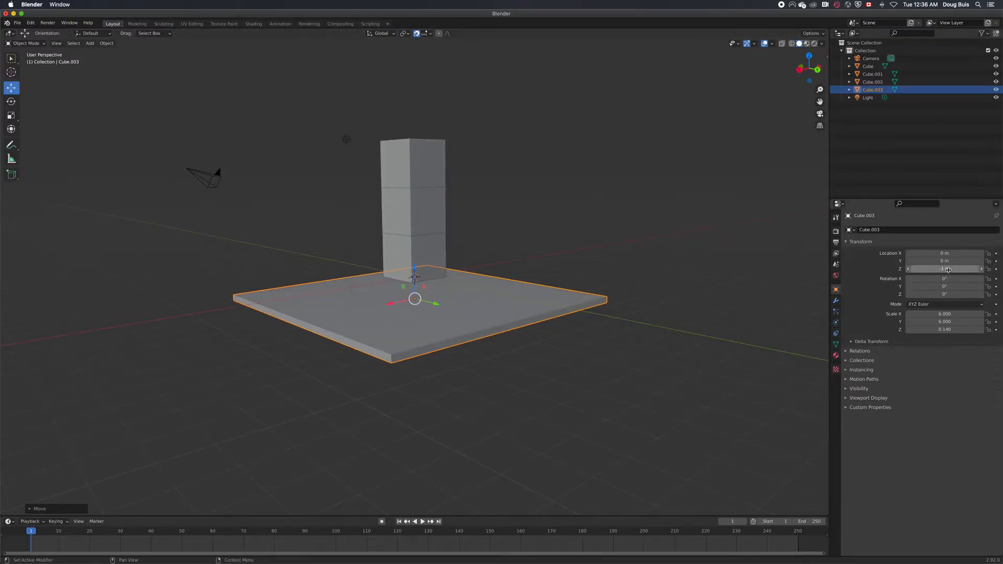
mouse_move(945, 268)
mouse_down()
mouse_move(976, 268)
mouse_move(943, 269)
mouse_up()
click(686, 392)
middle_drag(719, 297, 679, 313)
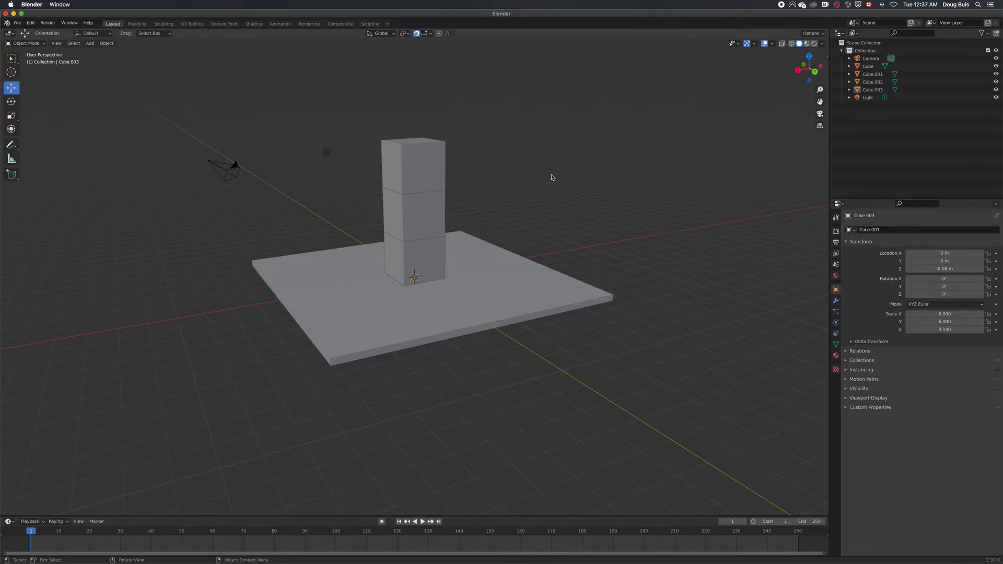
Add a cylinder mesh and raise it along Z to 7 m so it sits on the cube column
scroll(654, 194, down, 3)
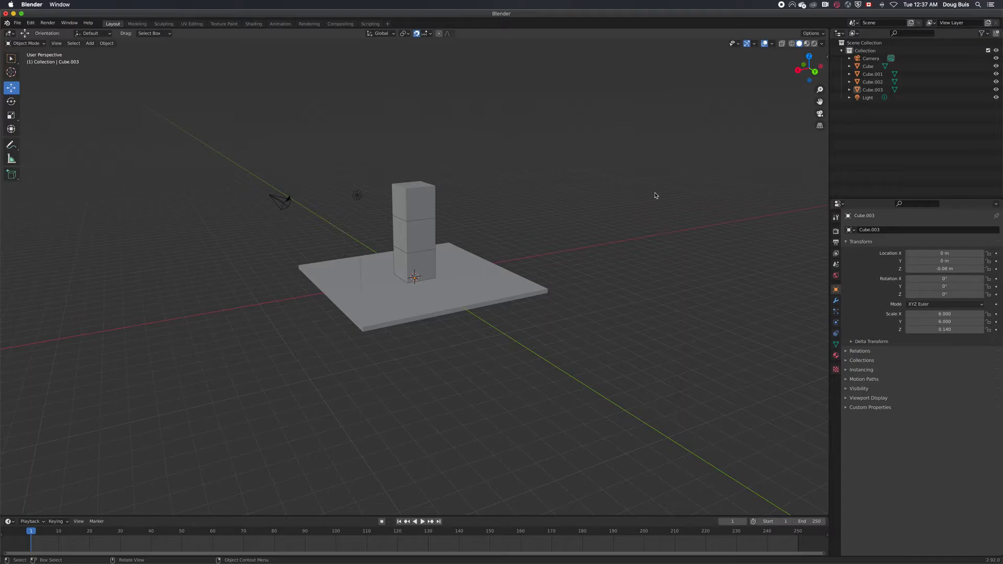
click(89, 44)
mouse_move(102, 52)
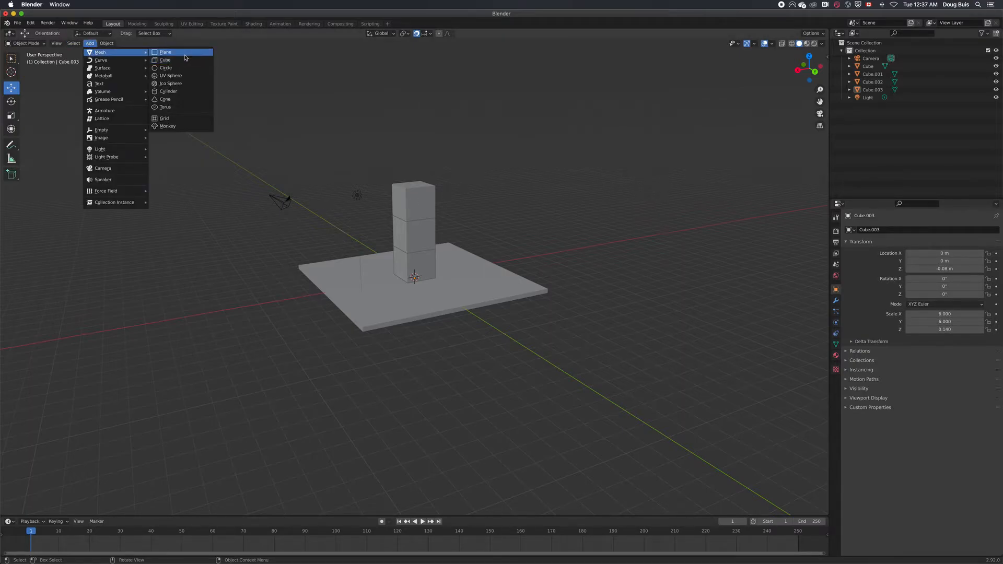
click(186, 93)
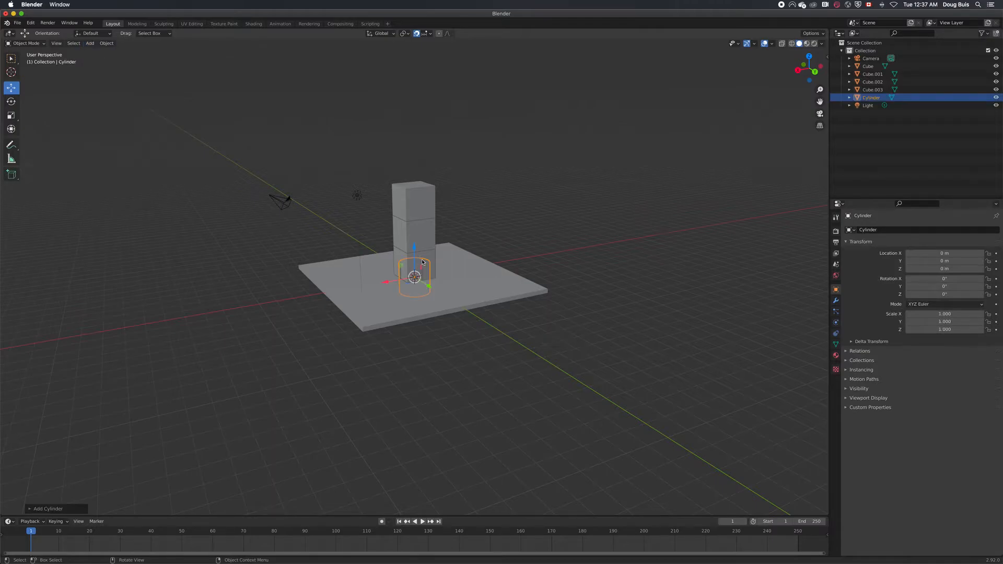
drag(416, 251, 407, 132)
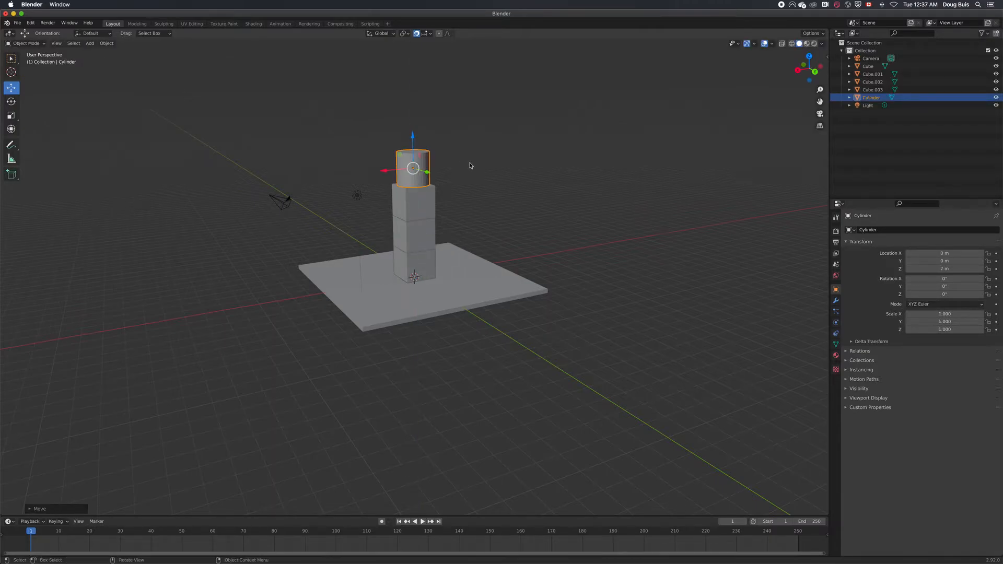
Duplicate the cylinder and place the copy directly on top of it at Z 9 m
right_click(424, 163)
click(423, 162)
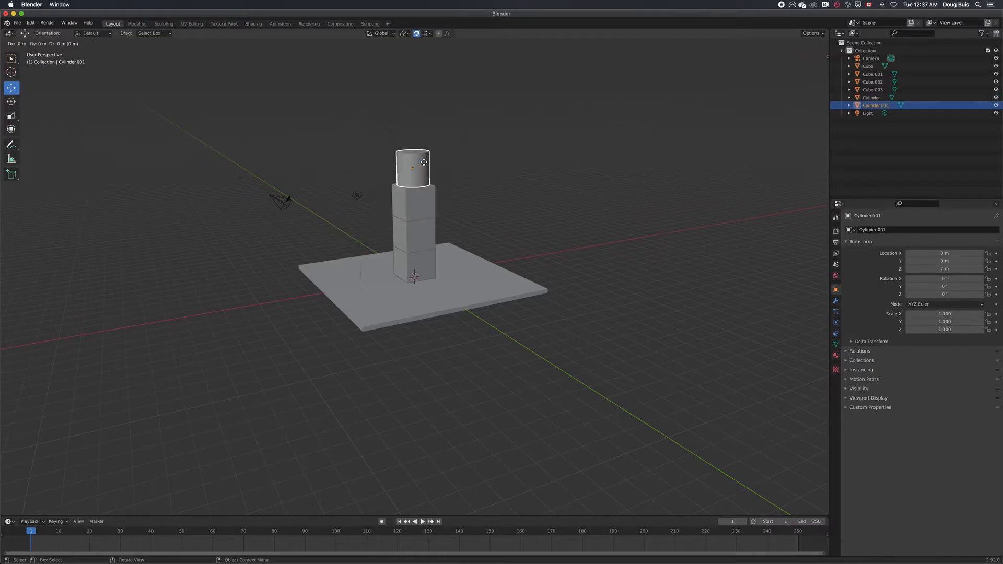
click(427, 137)
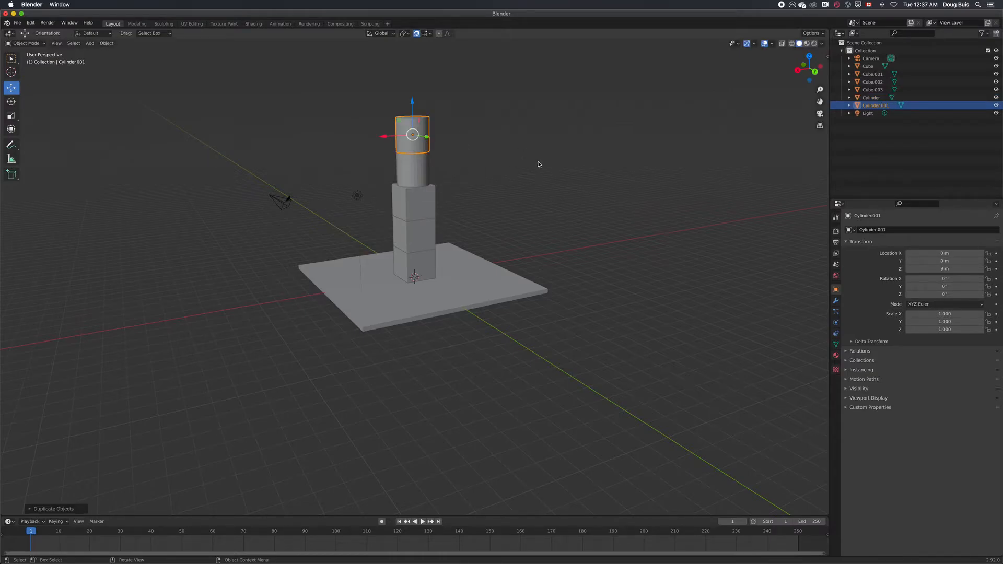
middle_drag(617, 252, 609, 234)
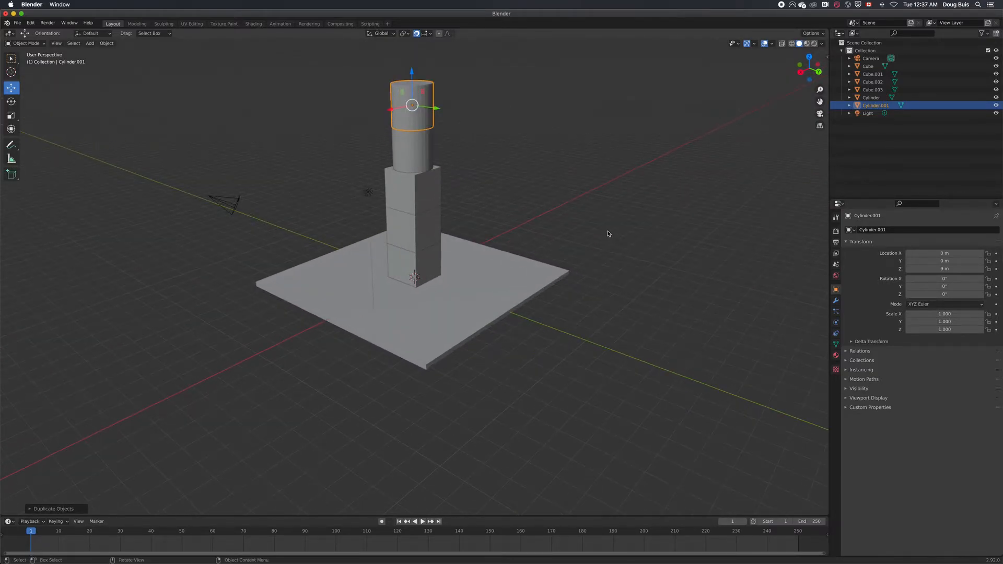
Duplicate the upper cylinder, place the copy at X -1 m, Y -1 m, Z 11 m, and clear the selection
right_click(533, 205)
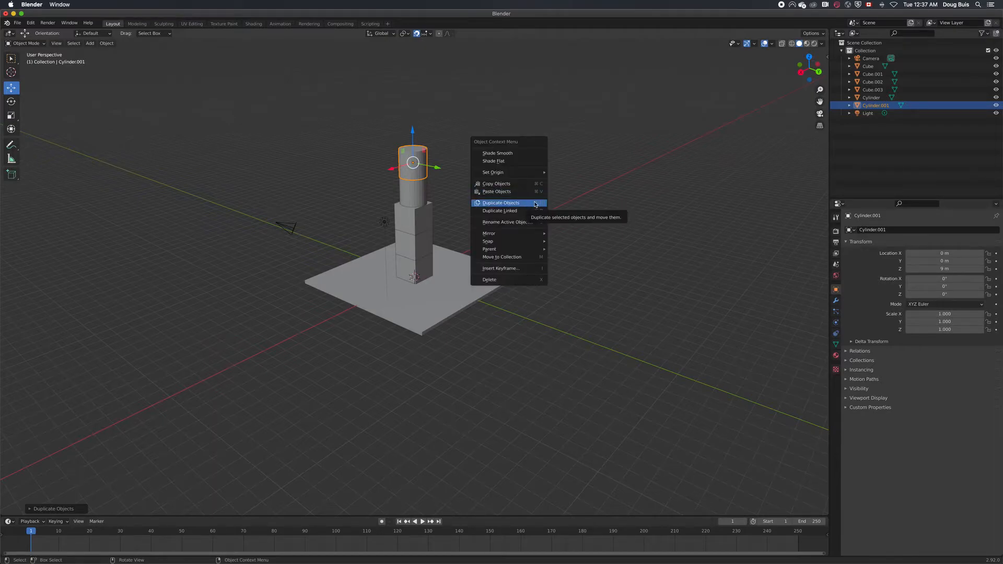
click(535, 204)
click(533, 174)
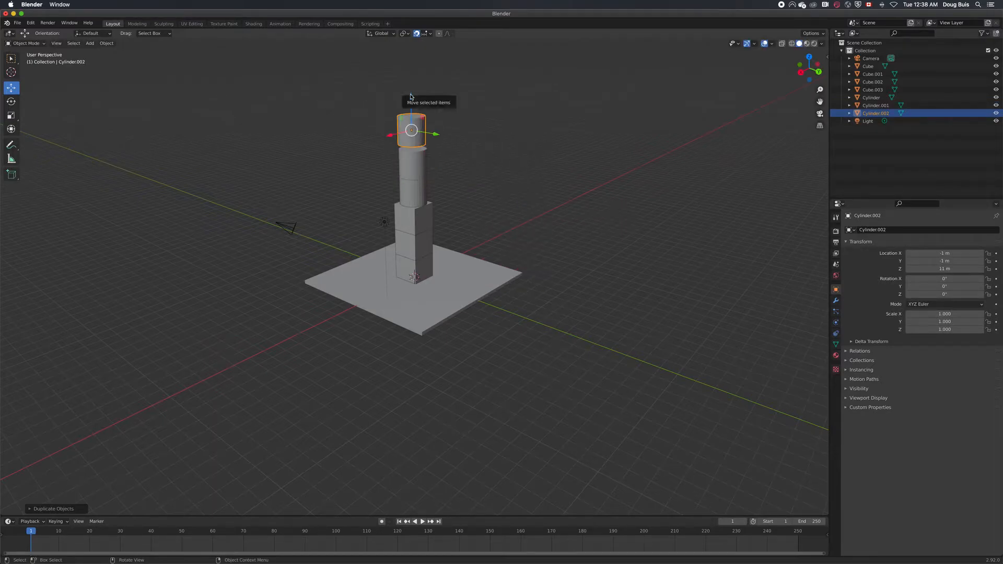
scroll(517, 162, up, 3)
click(577, 204)
Align the offset top cylinder with the column by moving it along X and Y to 0 m on both axes
middle_drag(592, 211, 587, 307)
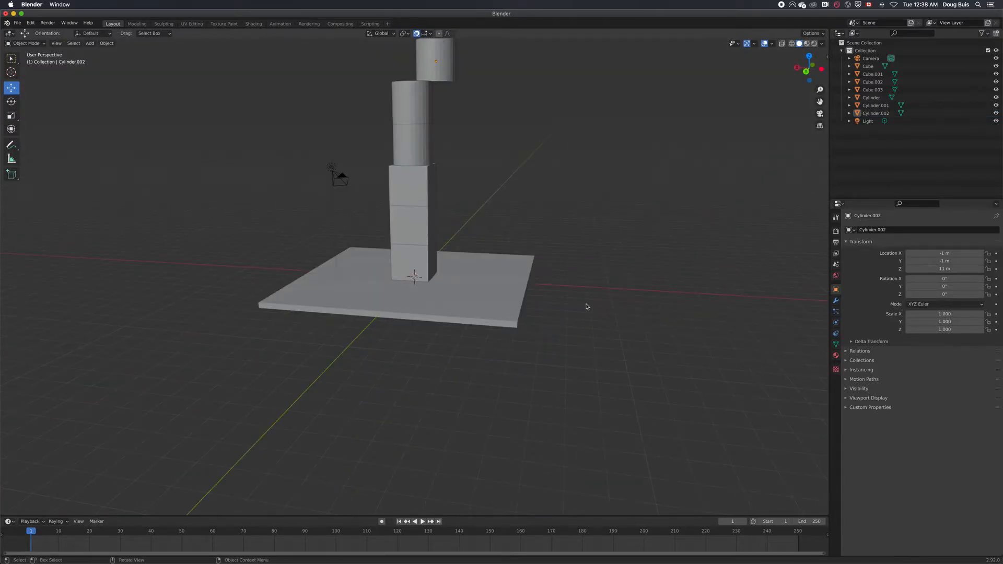
key(shift)
shift+middle_drag(586, 306, 616, 398)
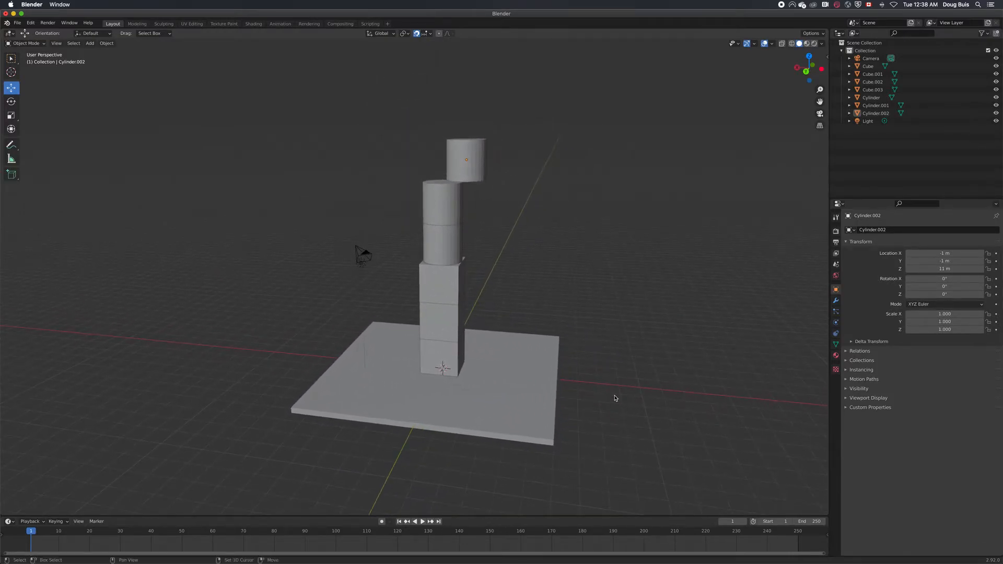
click(475, 166)
click(463, 157)
drag(462, 158, 442, 158)
middle_drag(651, 273, 581, 270)
drag(388, 159, 367, 159)
middle_drag(509, 193, 629, 191)
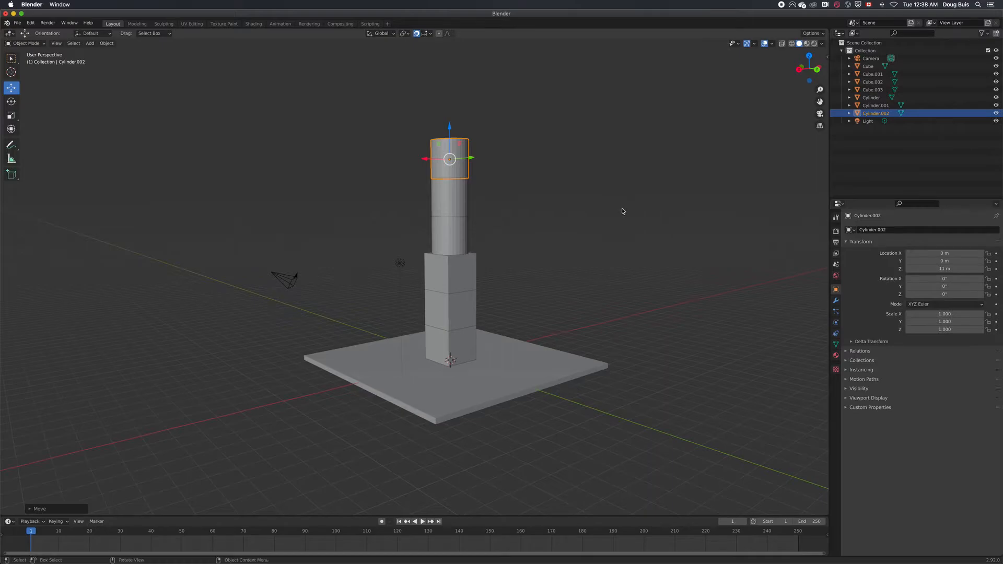
Duplicate the base slab and place the copy at the top of the column, at X -1 m, Y -2 m, Z 11.92 m
click(502, 366)
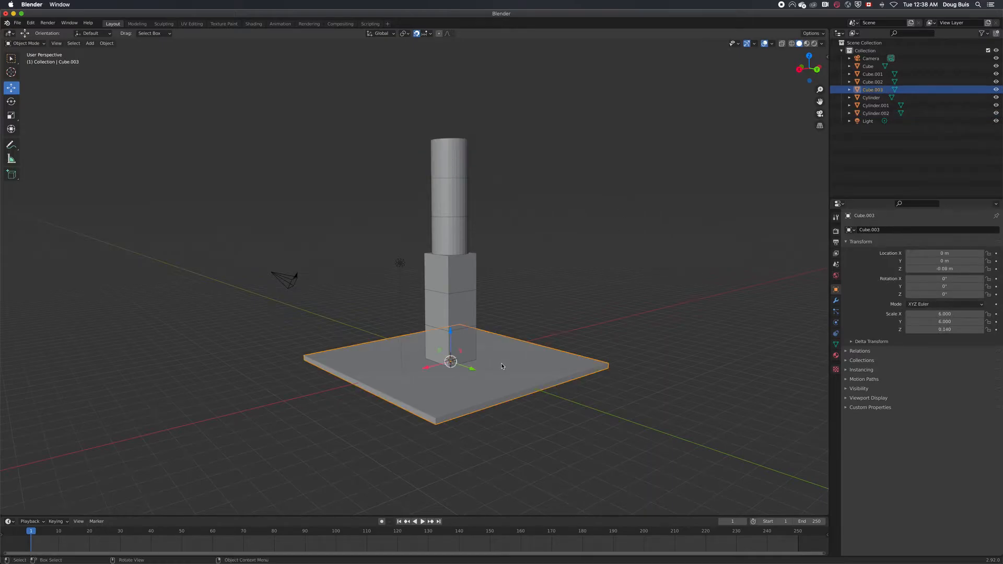
right_click(642, 389)
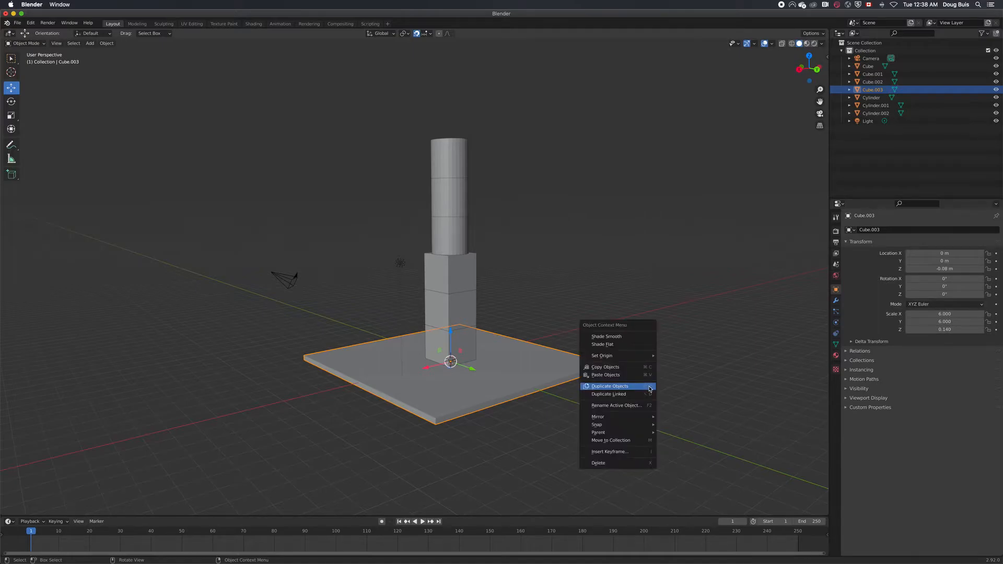
click(649, 389)
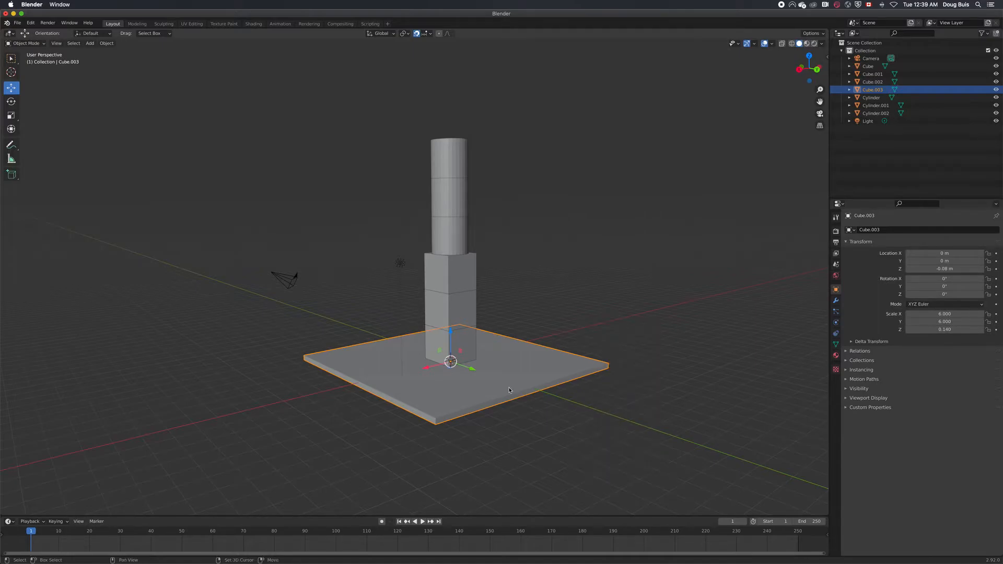
click(496, 166)
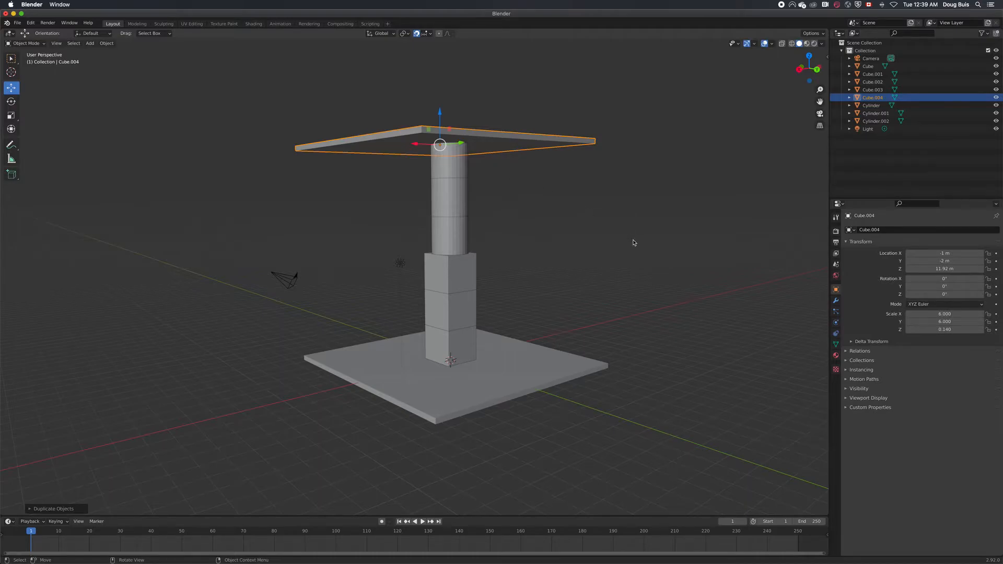
Check the base slab's location, set the upper slab's X and Y location to 0 m to match, and deselect it
scroll(633, 243, up, 1)
click(700, 421)
middle_drag(700, 421, 656, 424)
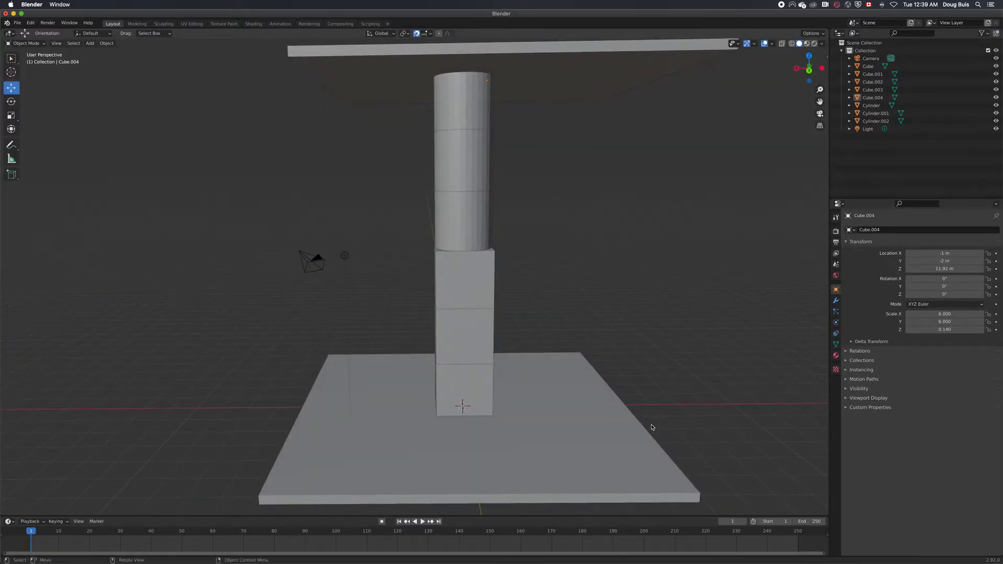
click(612, 449)
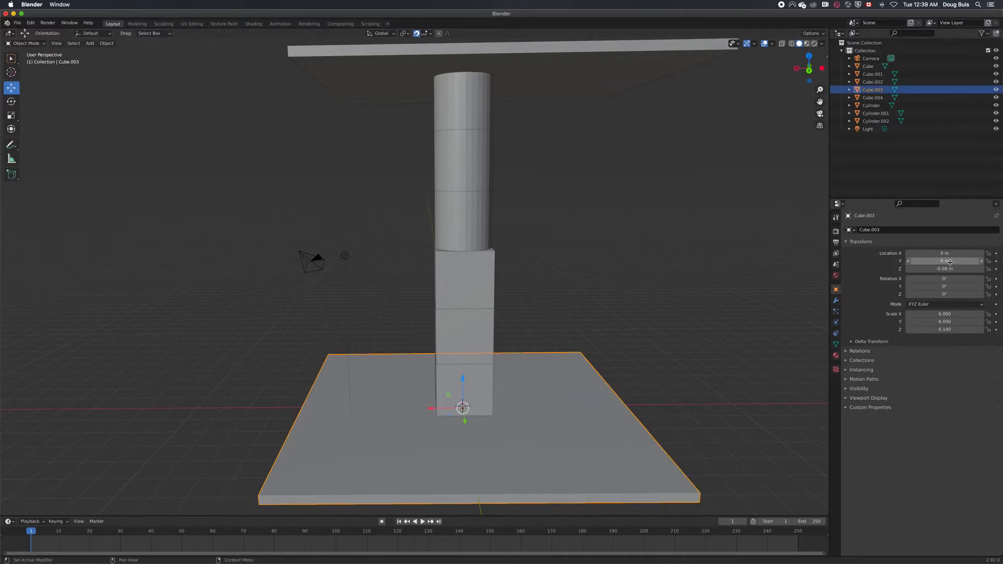
middle_drag(665, 250, 667, 268)
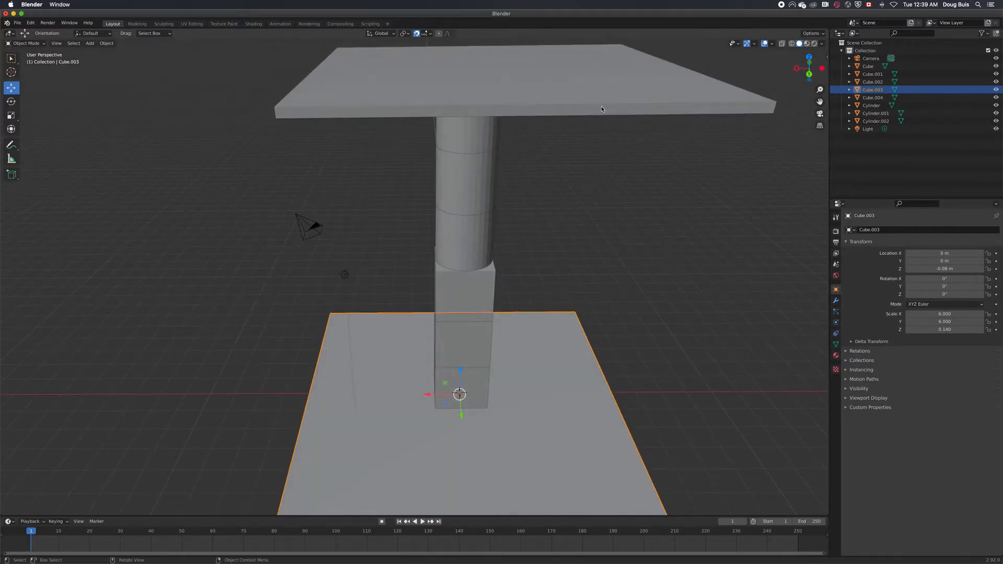
click(598, 97)
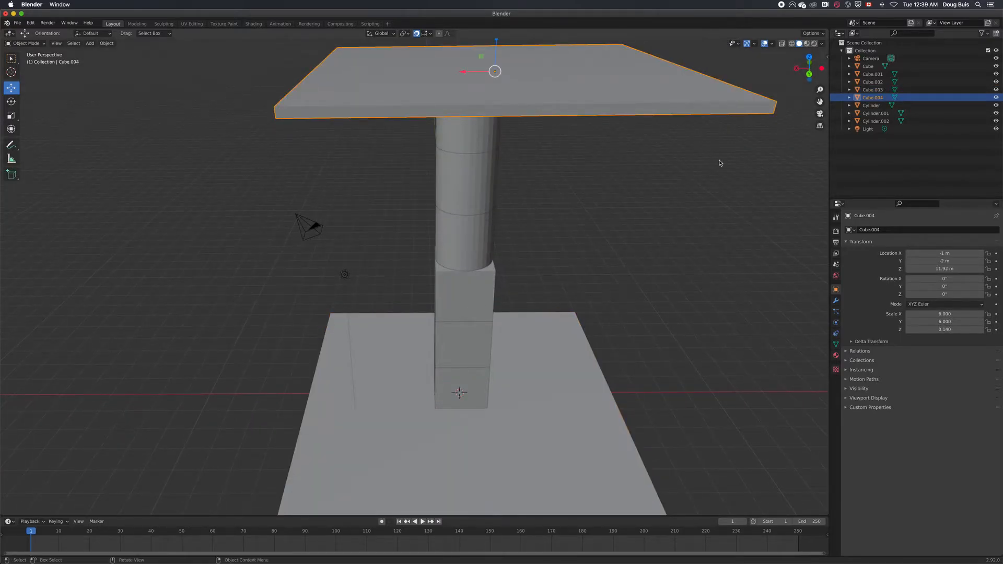
click(947, 253)
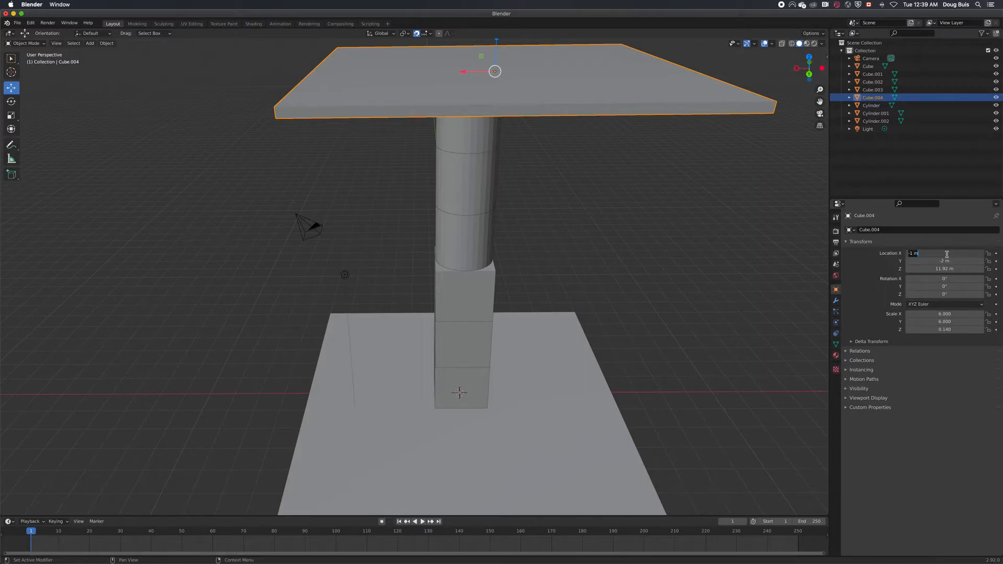
text(0)
key(Tab)
text(0)
key(Return)
scroll(754, 250, down, 5)
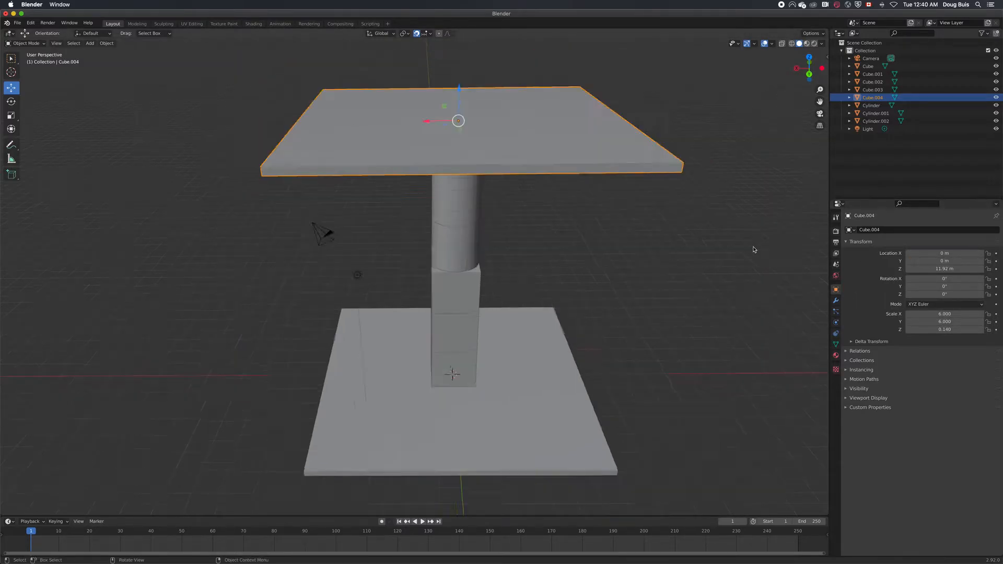
key(alt+a)
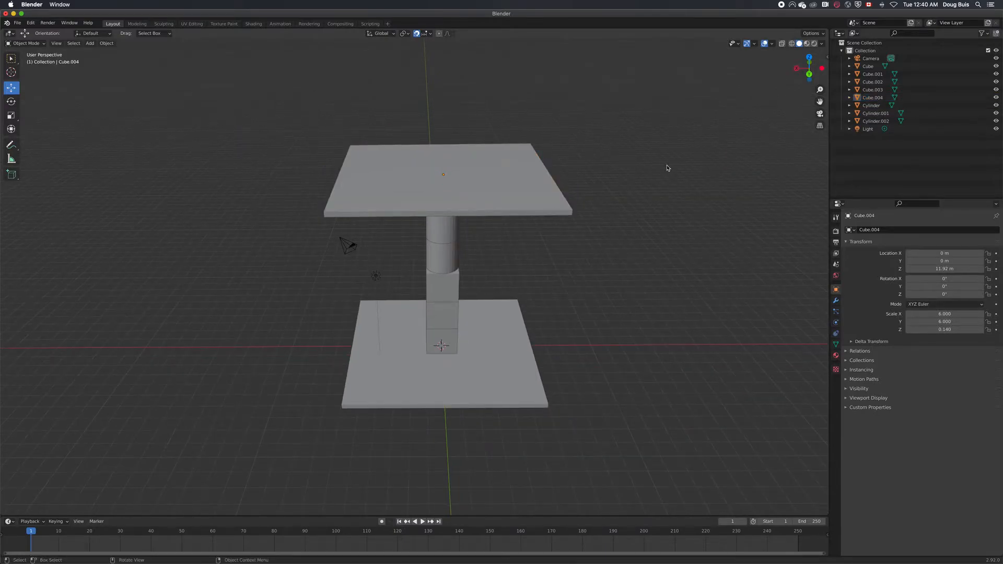
Move the camera along Y to about -17.93 m and the light along X to about 16.08 m, away from the structure
middle_drag(689, 168, 385, 298)
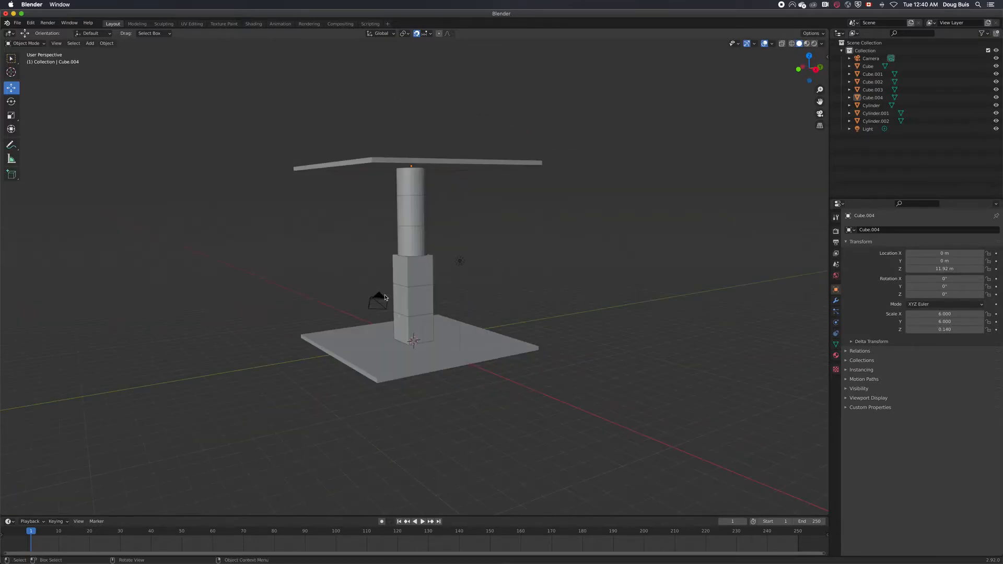
click(380, 303)
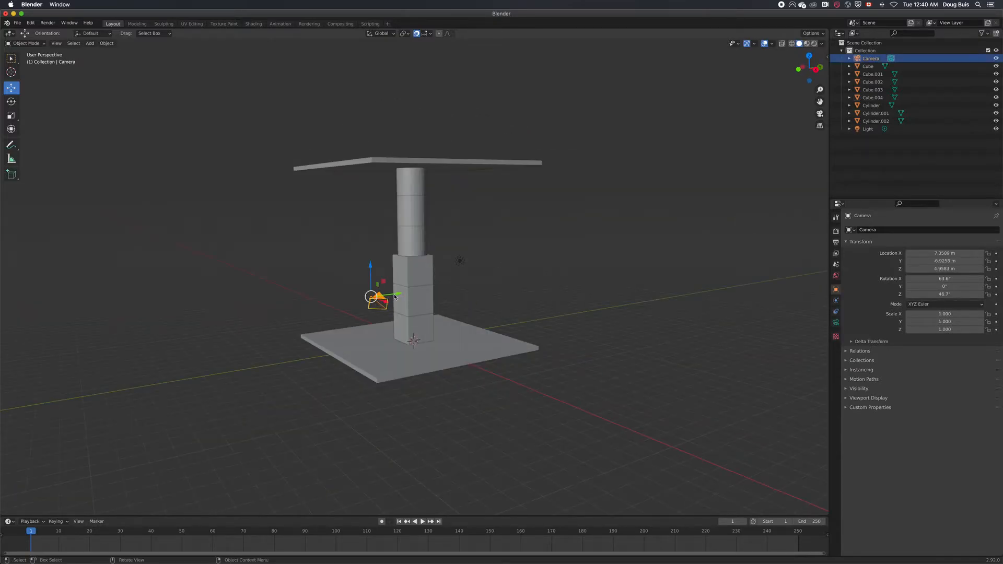
key(g)
key(y)
click(178, 342)
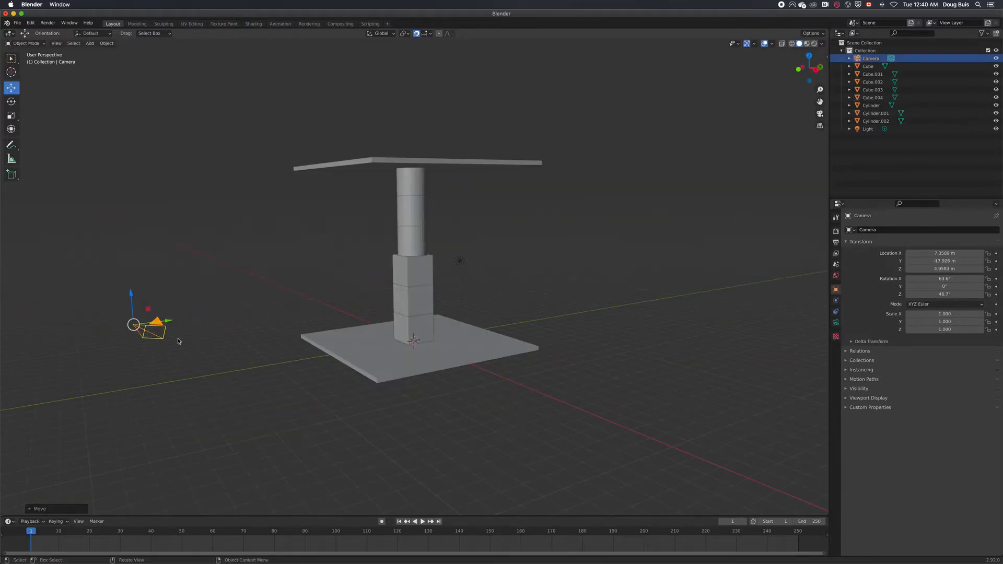
click(460, 261)
drag(481, 266, 619, 342)
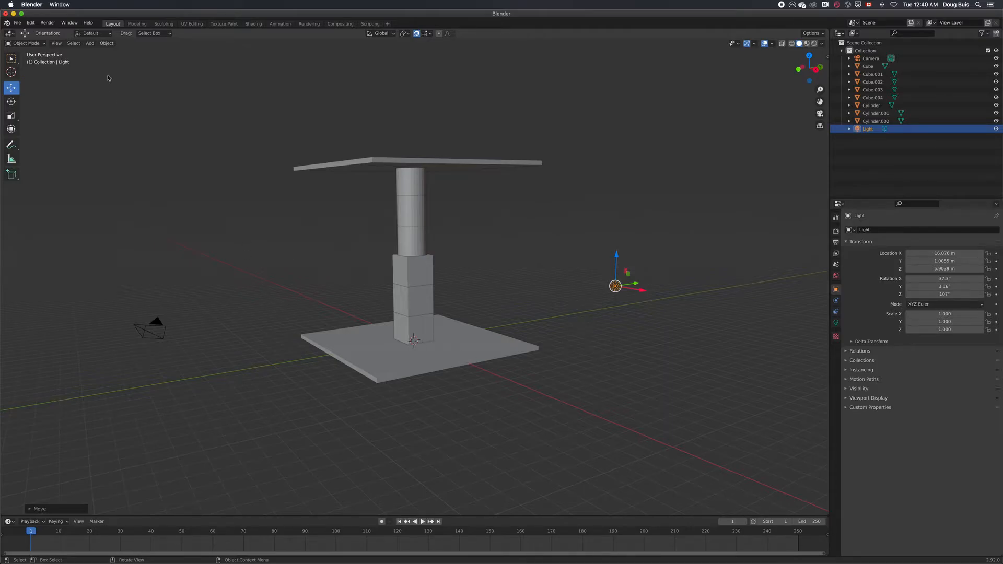
Add a plane mesh at the world origin
click(90, 43)
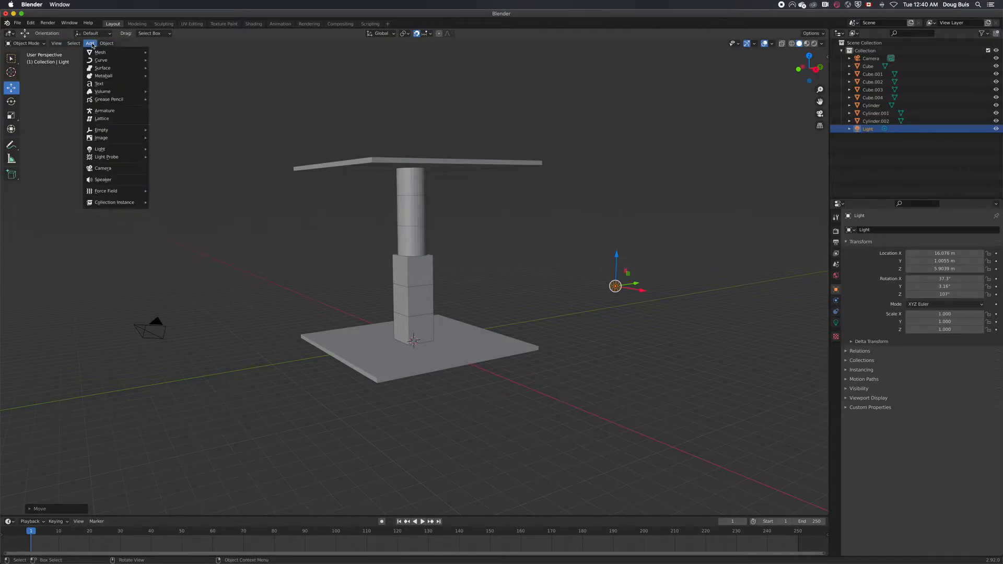
mouse_move(97, 52)
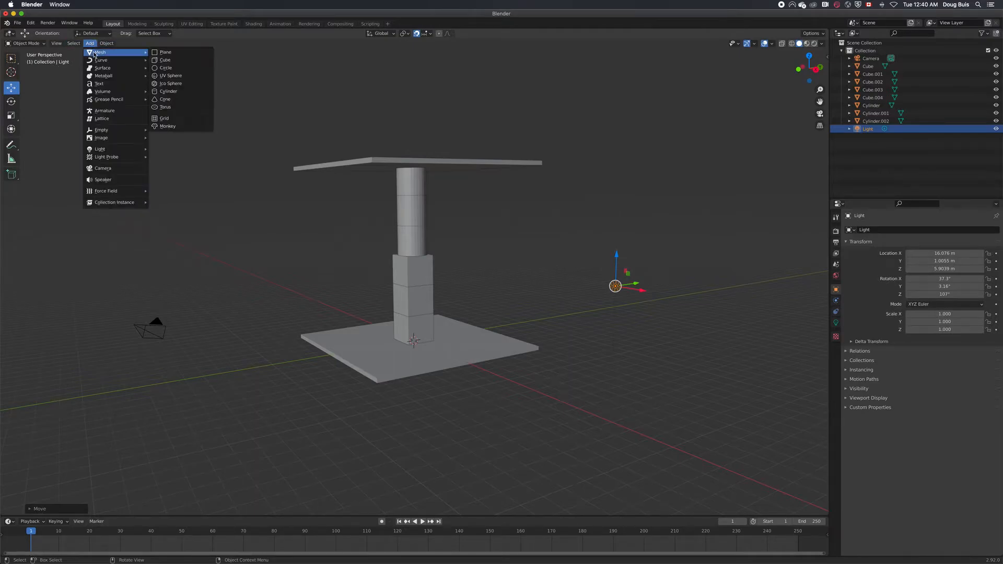
click(182, 54)
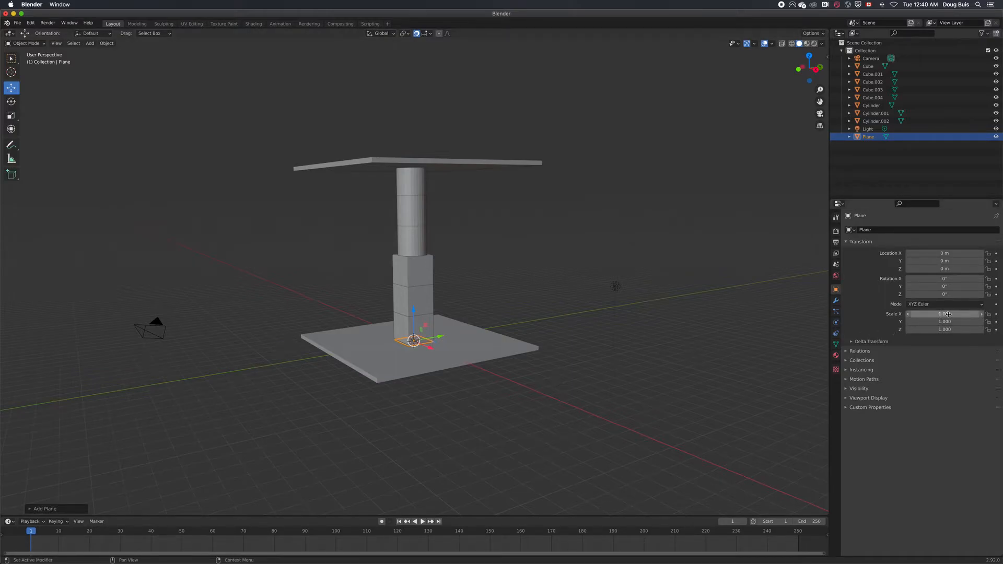
Scale the plane to about 10.08 in X and 8.12 in Y, and move it along X to about -17.32 m
drag(943, 314, 991, 315)
drag(945, 321, 986, 322)
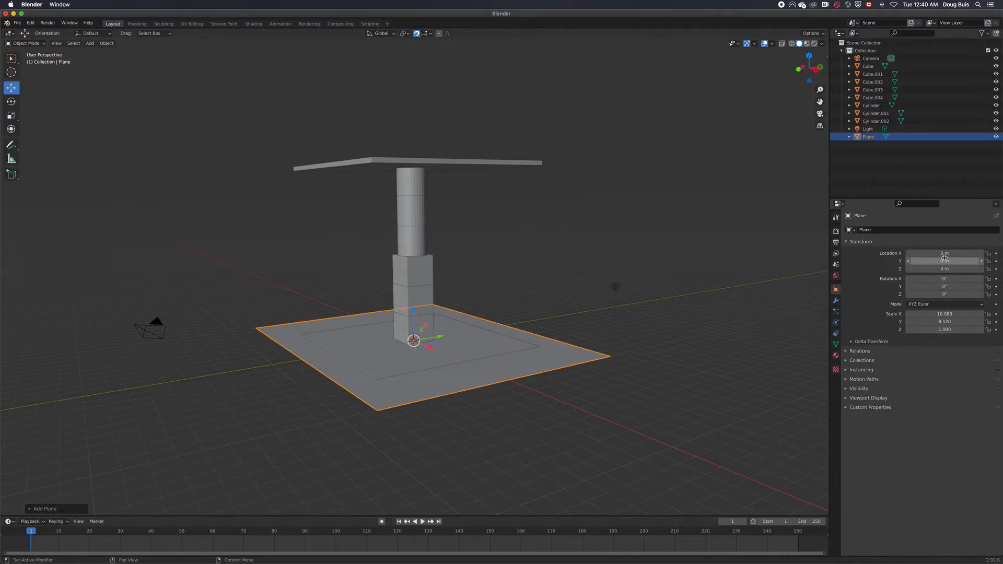
drag(945, 253, 836, 253)
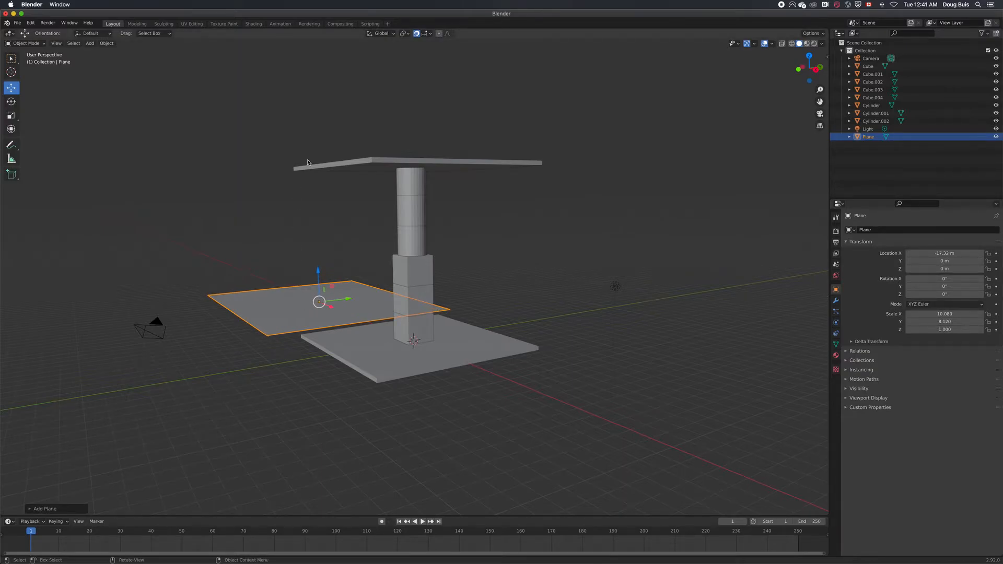
Stand the plane upright by setting its Y rotation to 90°
drag(945, 287, 986, 286)
click(945, 286)
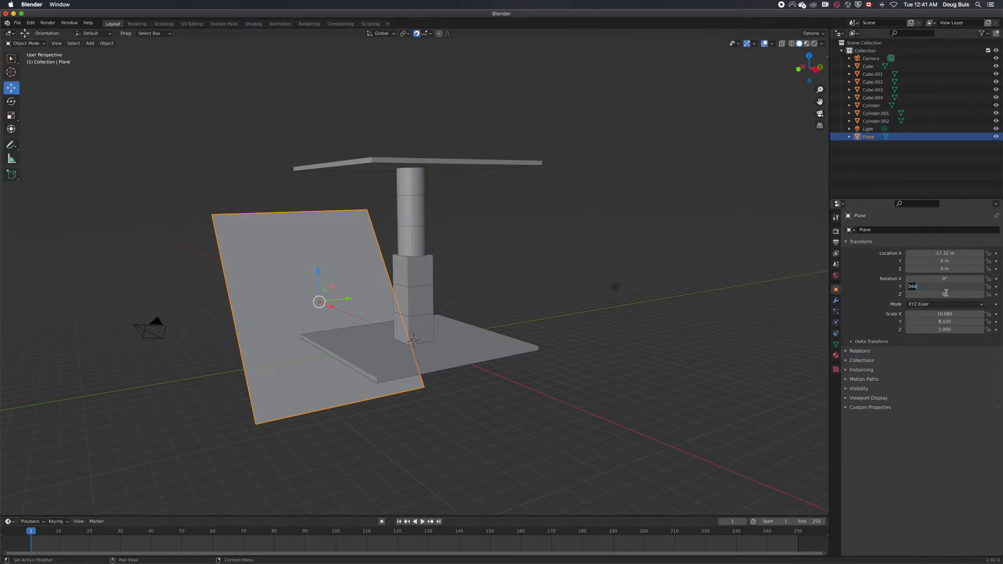
text(90)
key(Return)
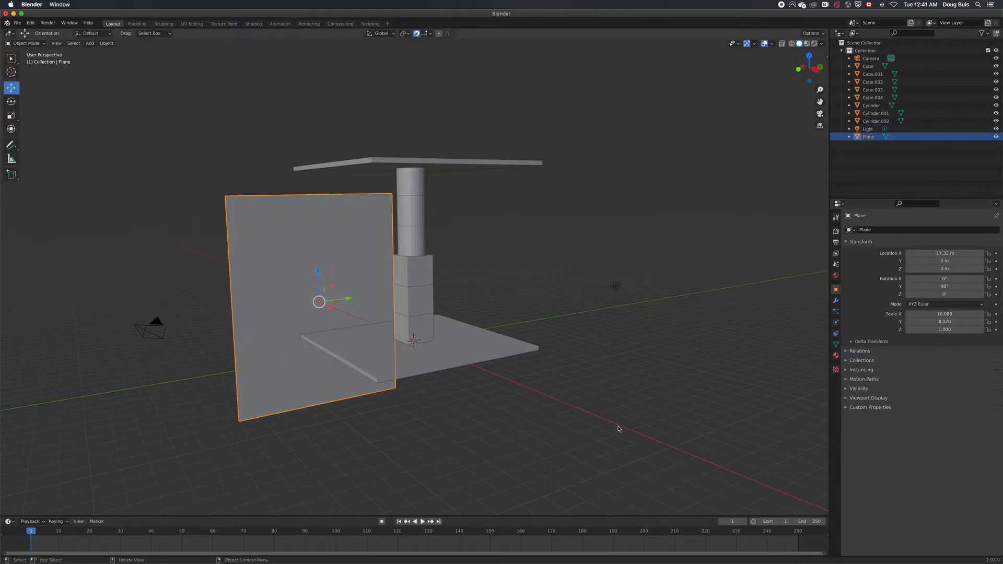
Move the upright plane along X to about -12.32 m and raise it to Z 3 m
middle_drag(515, 398, 533, 392)
key(g)
key(x)
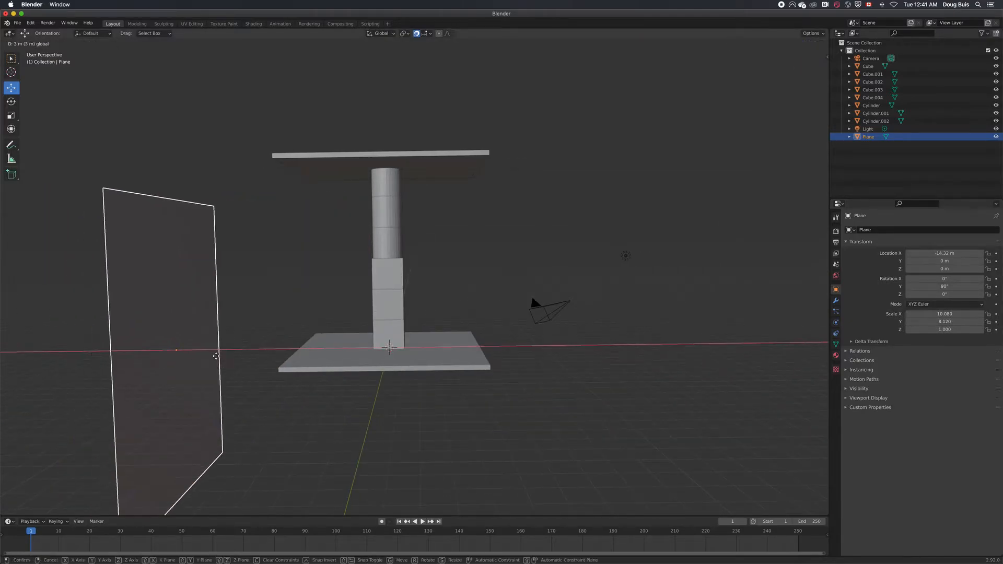
click(238, 362)
middle_drag(239, 362, 408, 426)
drag(417, 296, 418, 256)
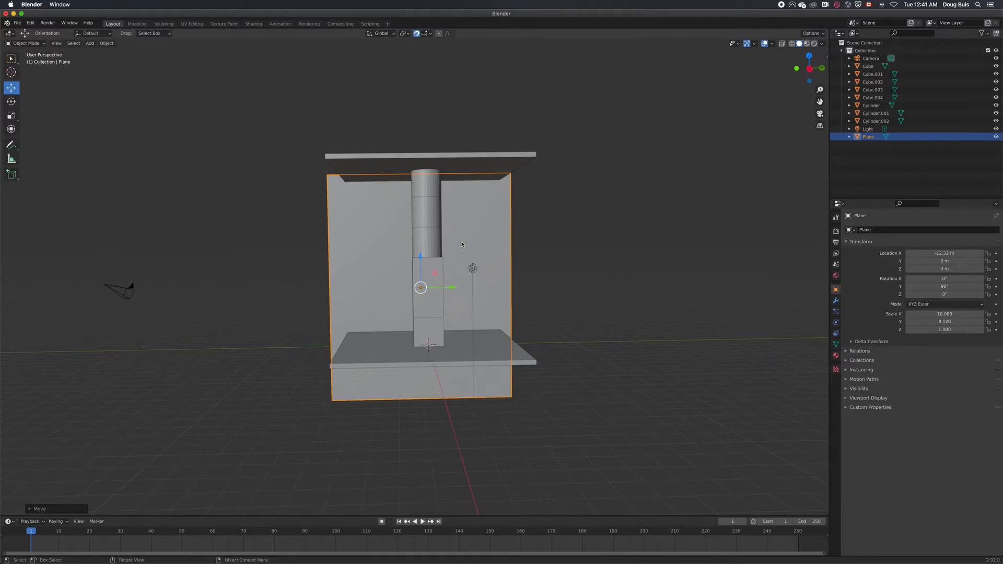
Rescale the upright plane to about X 7.92, Y 15.34, Z 0.34, place it at about X -8.18 m, Y 8.2 m, Z 5.5 m, and deselect it
mouse_move(952, 329)
mouse_down()
mouse_move(916, 329)
mouse_move(977, 322)
mouse_move(941, 313)
mouse_up()
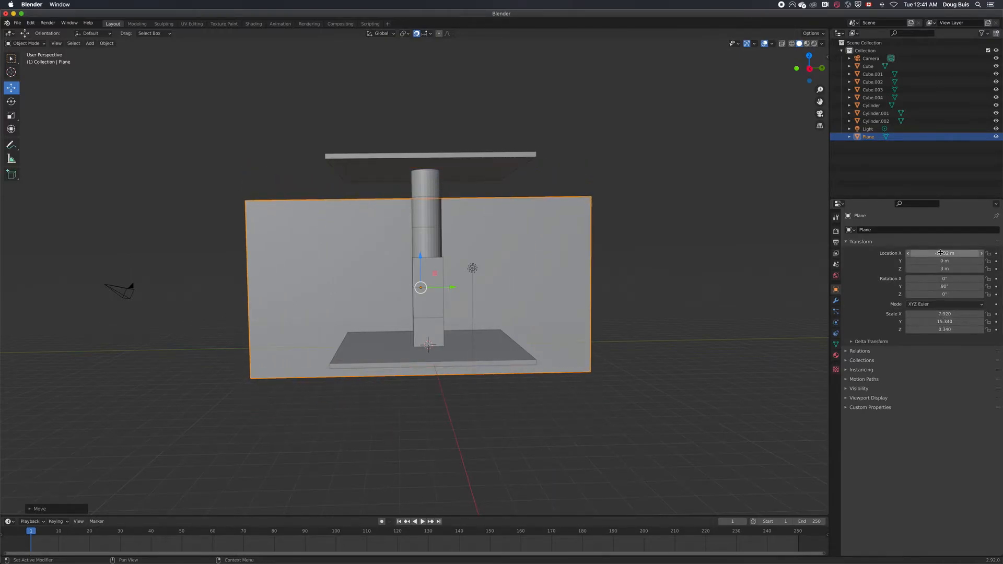
mouse_move(940, 253)
mouse_down()
mouse_move(981, 269)
mouse_move(947, 253)
mouse_up()
drag(943, 261, 999, 261)
middle_drag(732, 402, 821, 424)
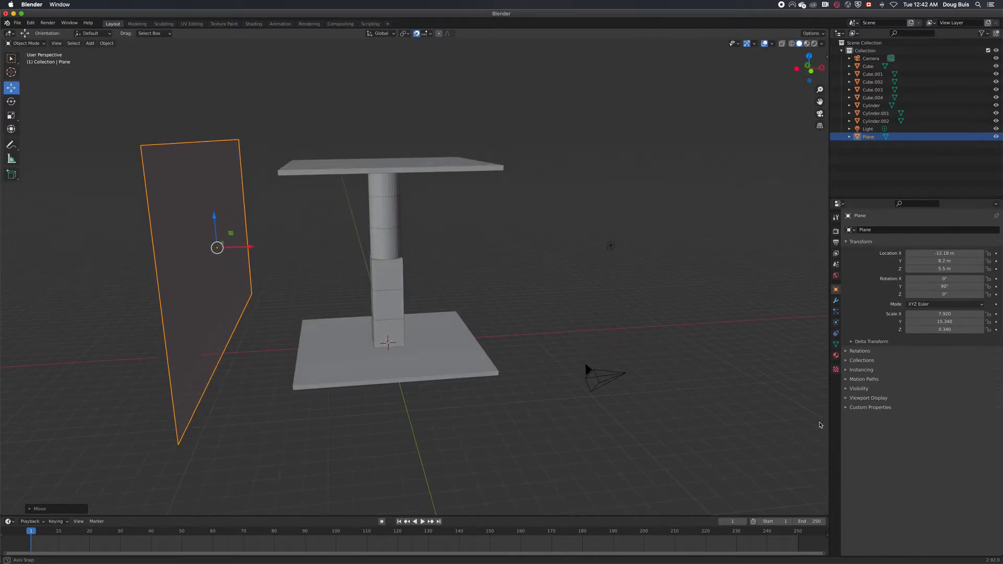
drag(940, 254, 962, 254)
middle_drag(520, 405, 454, 410)
click(455, 409)
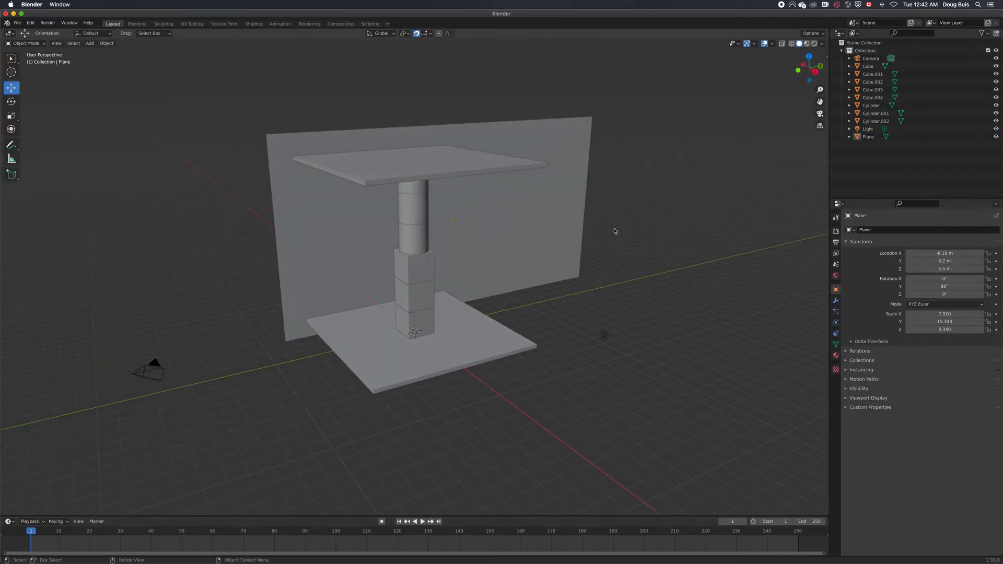
Duplicate the wall plane and place the copy at about X -4.18 m, Y 16.2 m, Z 5.5 m
click(536, 243)
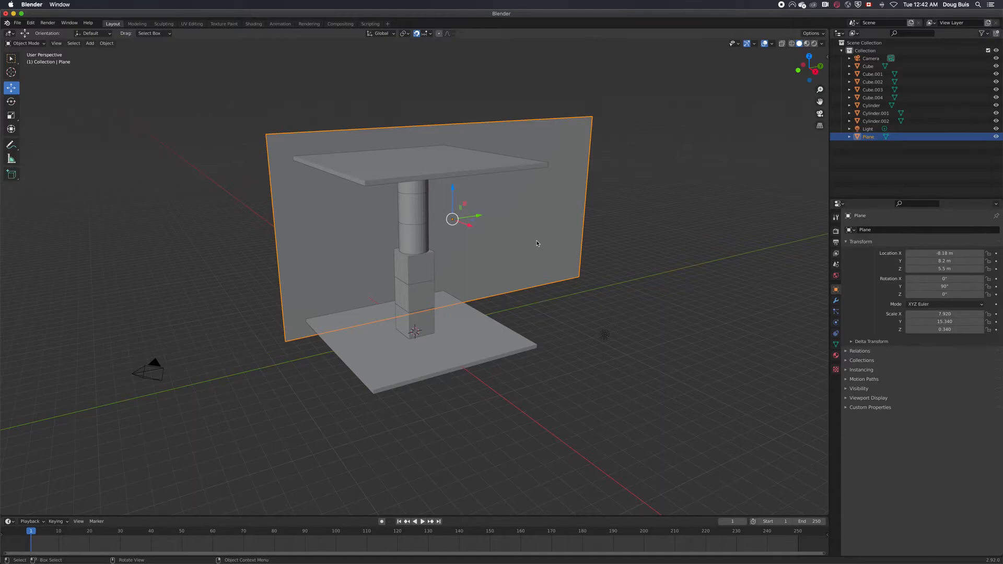
right_click(537, 243)
click(517, 245)
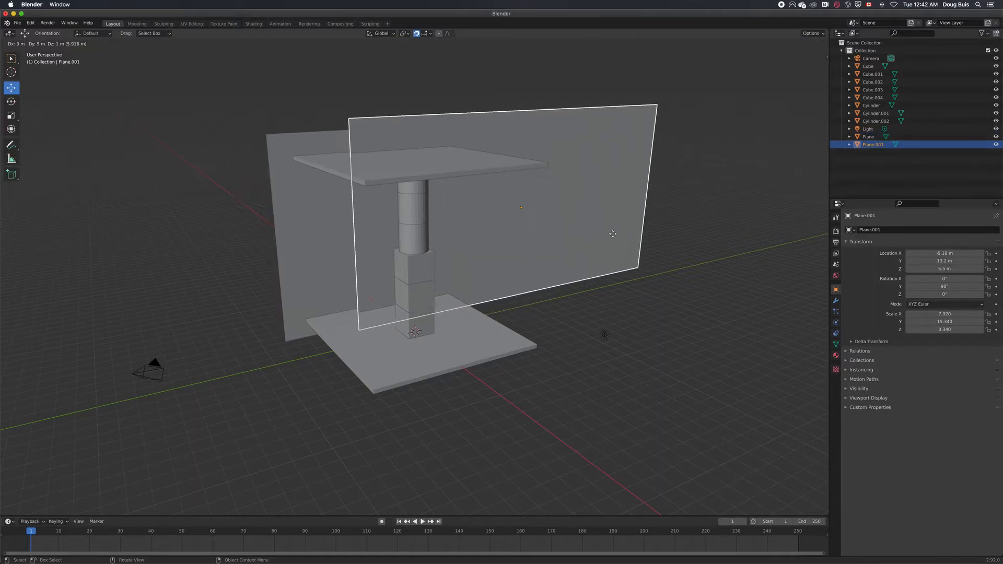
click(639, 234)
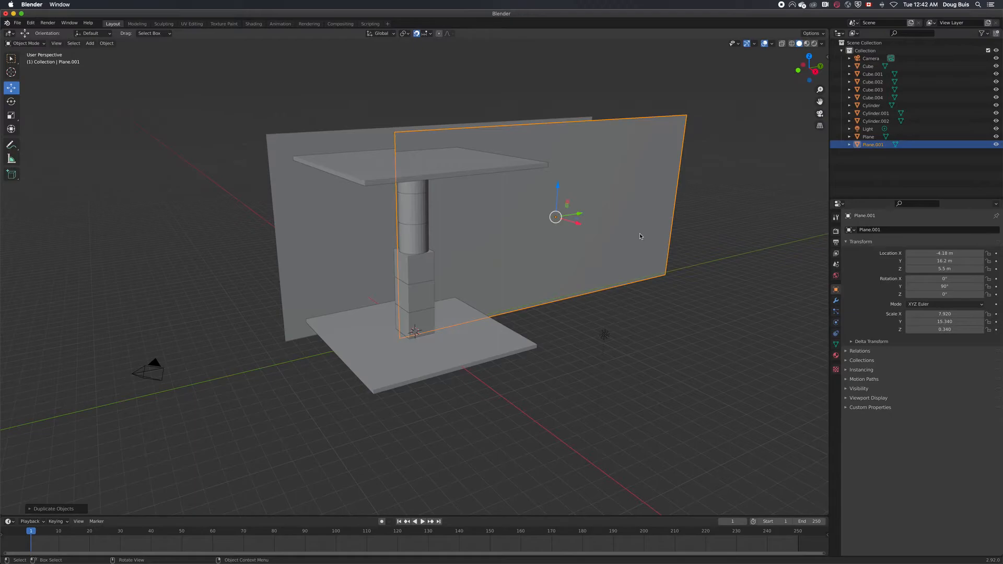
Turn the duplicated wall perpendicular to the first one by setting its X rotation to 90°
mouse_move(949, 280)
mouse_down()
mouse_move(904, 280)
mouse_move(944, 279)
mouse_up()
click(947, 279)
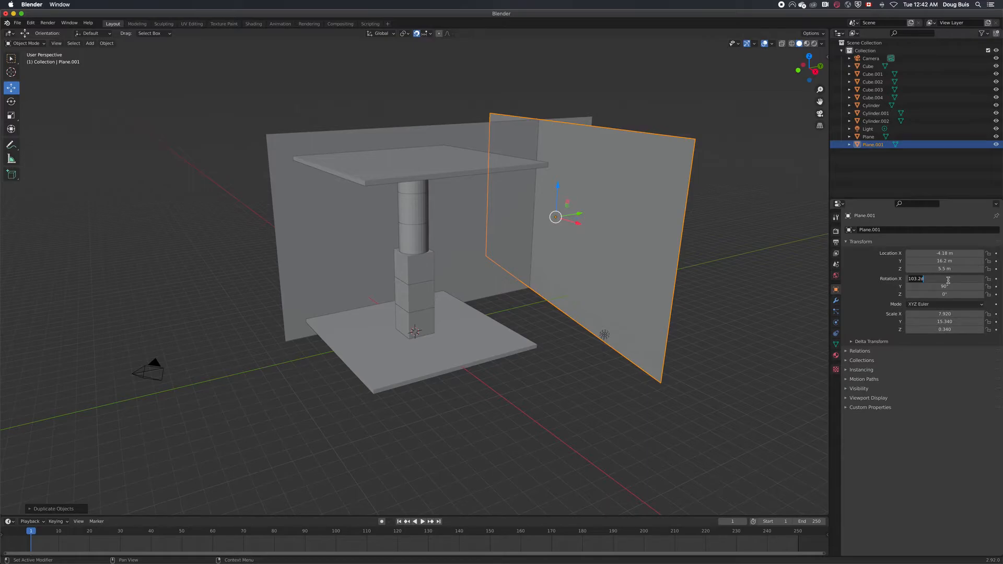
text(90)
key(Return)
Move the second wall to about X 0.82 m, Y 25.2 m, Z 4.5 m so it meets the end of the first wall
key(g)
key(y)
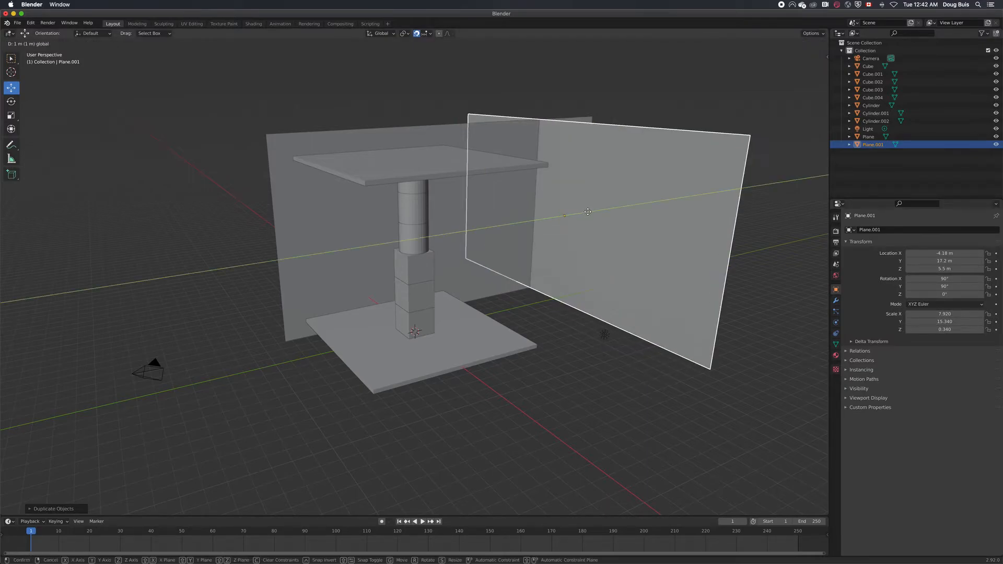
drag(633, 206, 676, 199)
drag(680, 209, 719, 218)
drag(694, 185, 693, 198)
middle_drag(666, 319, 696, 134)
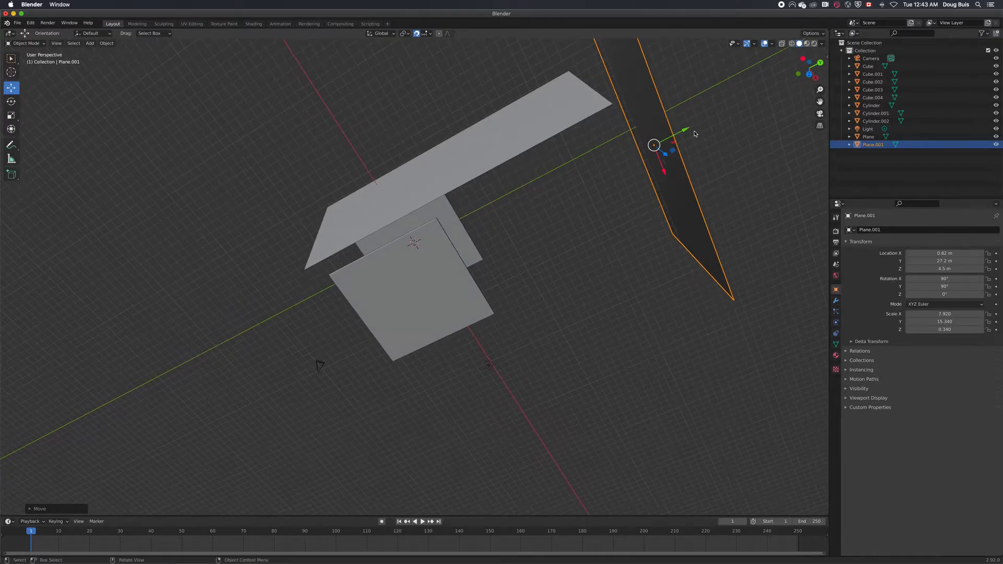
drag(688, 132, 669, 138)
middle_drag(681, 282, 504, 154)
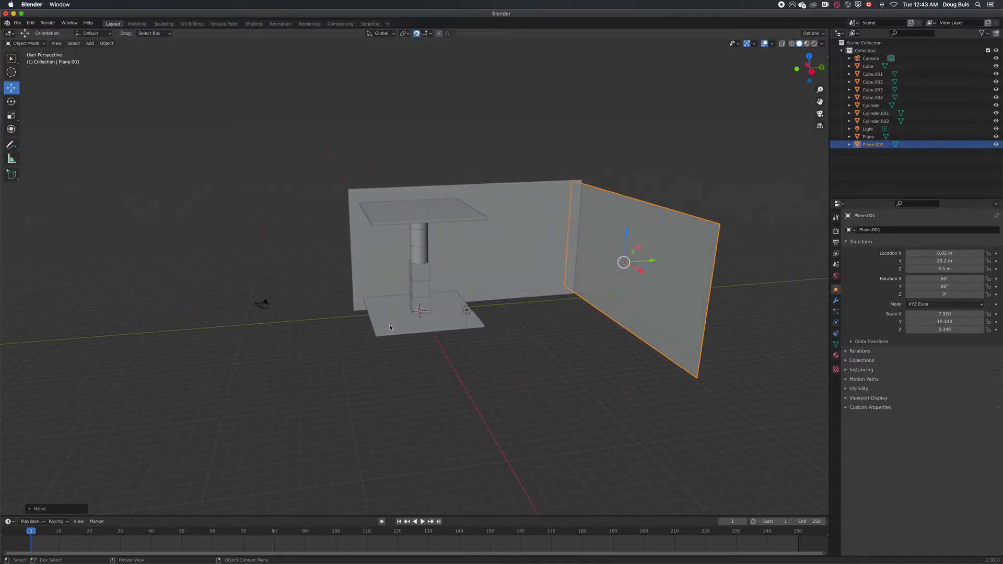
Move the light along X to about 20.08 m, away from the structure, and switch the viewport to Rendered shading
click(466, 310)
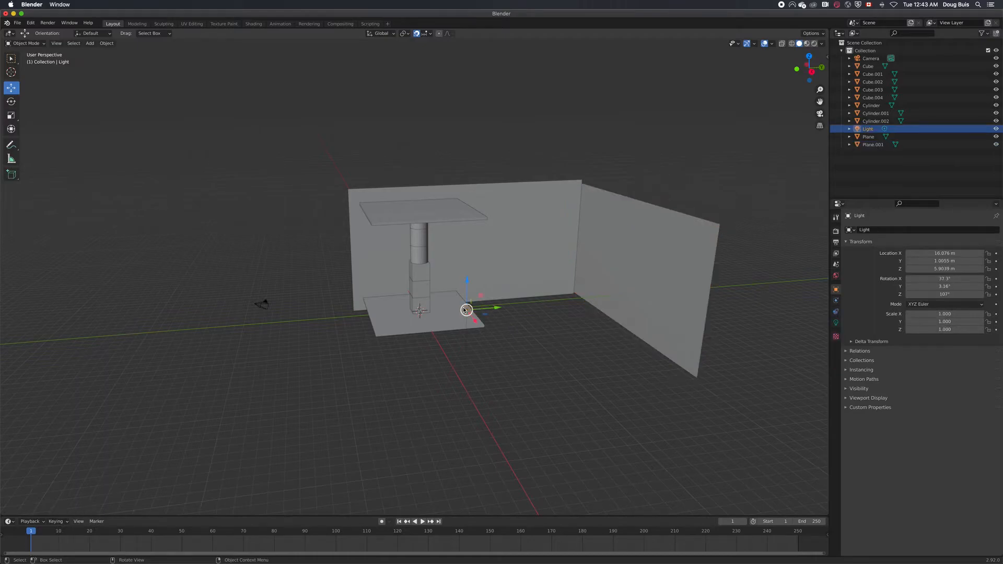
middle_drag(411, 365, 475, 358)
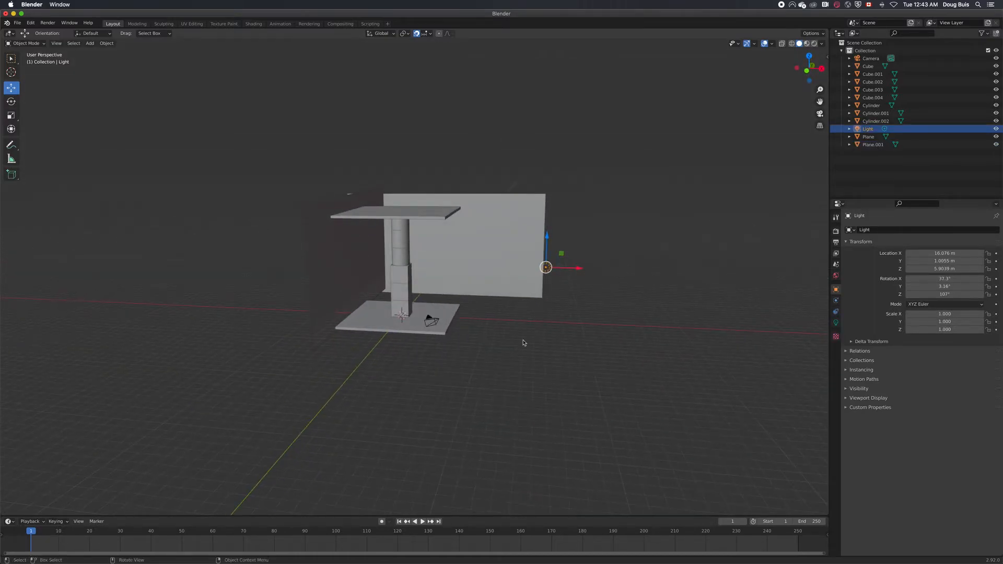
drag(574, 272, 657, 240)
mouse_move(656, 240)
middle_down()
mouse_move(667, 261)
mouse_move(630, 247)
middle_up()
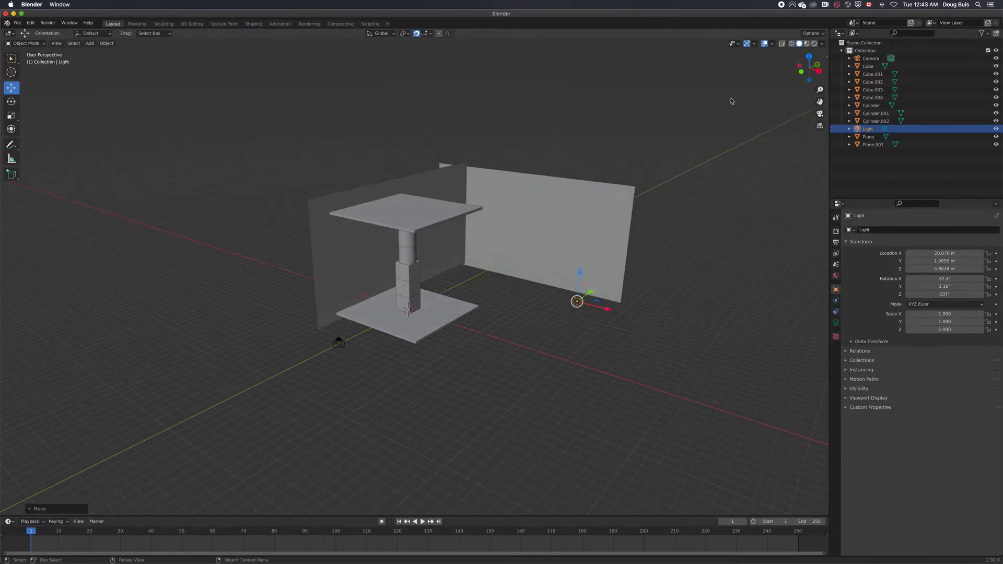
click(814, 44)
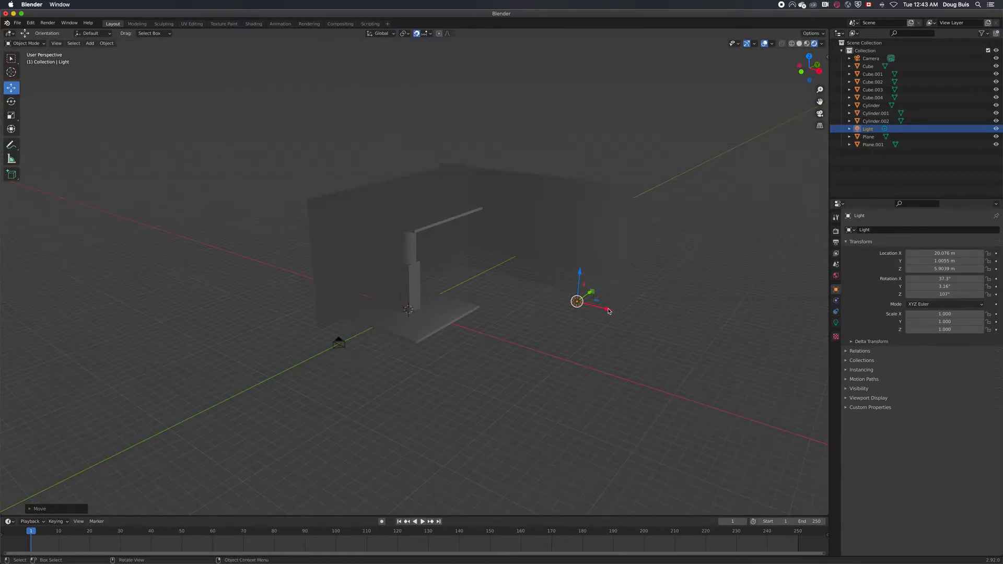
drag(608, 311, 610, 311)
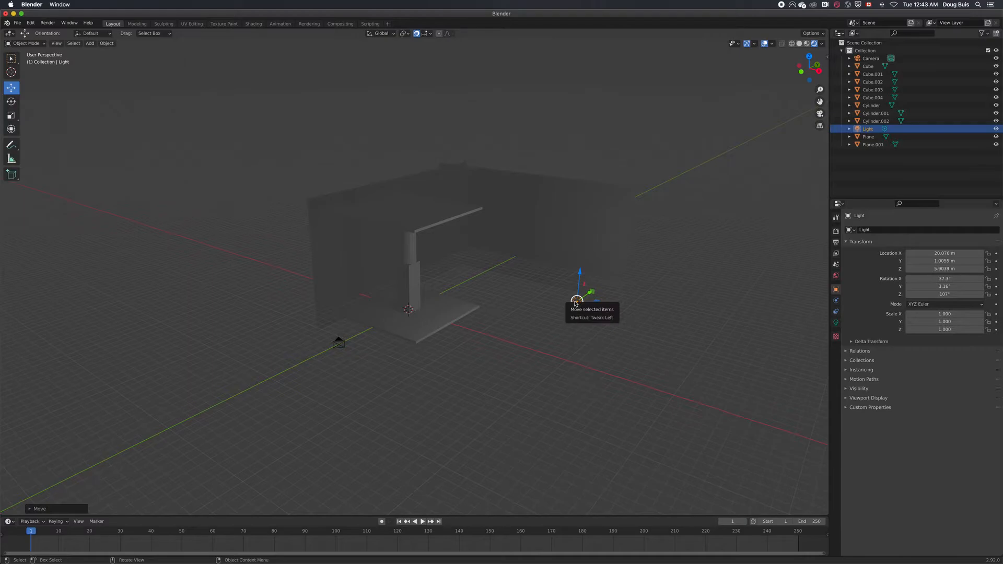
Try the Sun type for the light and set its type to Spot
click(836, 324)
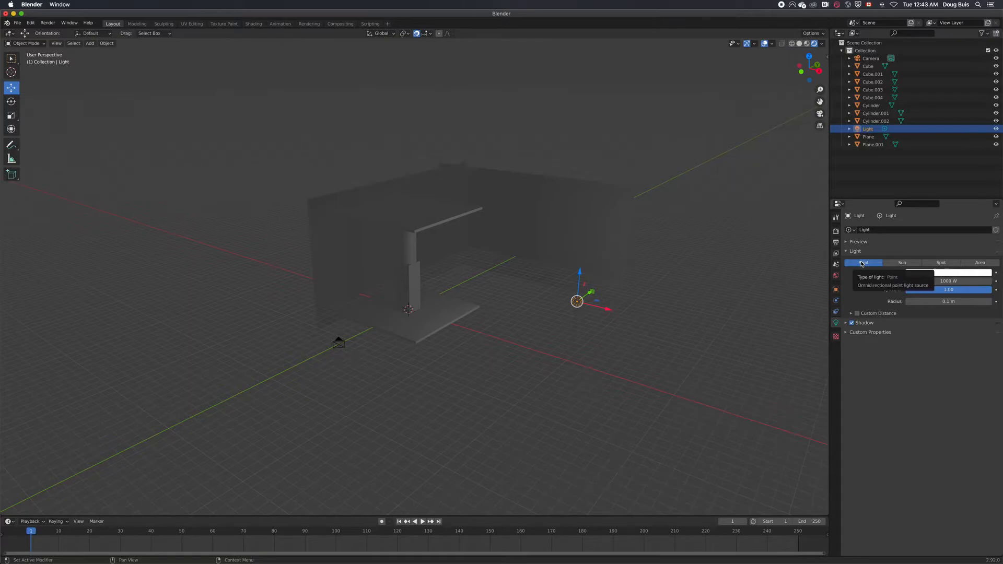
click(904, 263)
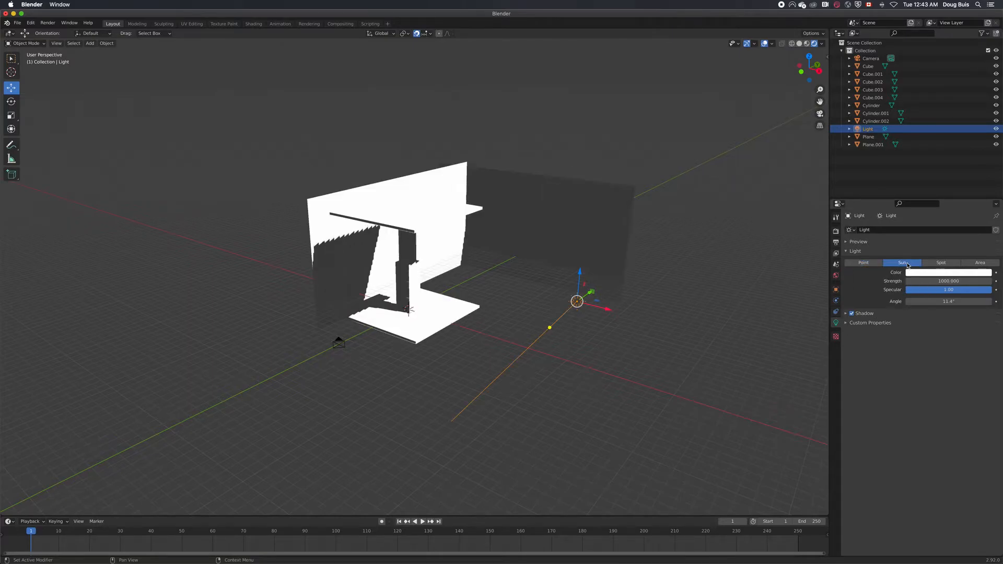
click(943, 263)
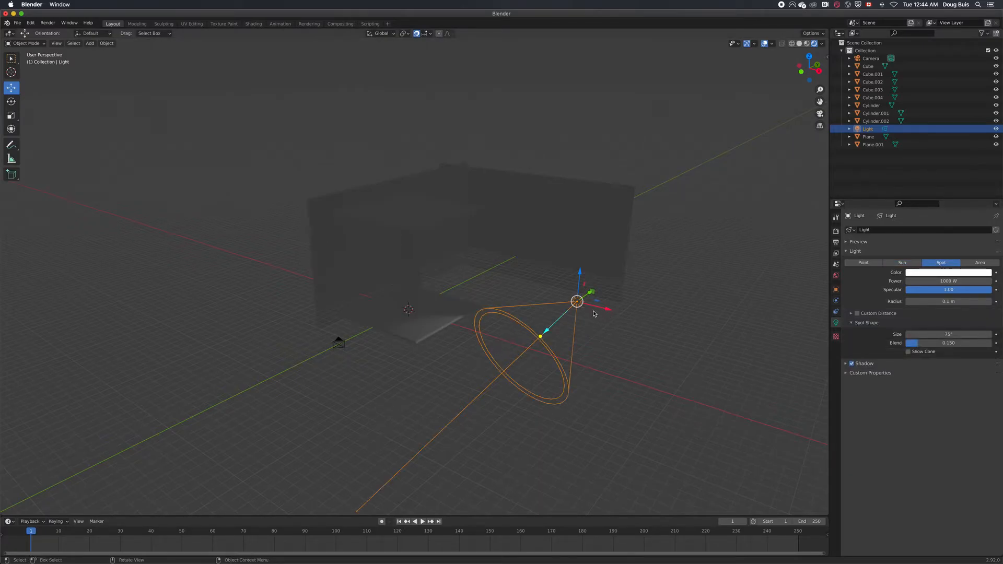
Aim the spot light at the structure with rotation about X 82.3°, Y -39.6°, Z 82.9°, and move it along X to about 23.08 m
click(836, 290)
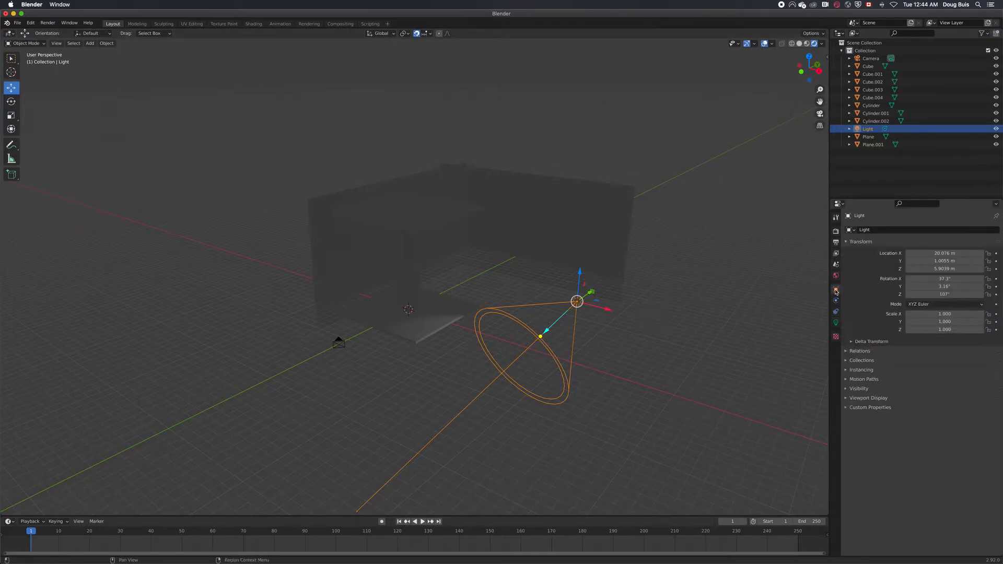
drag(945, 279, 930, 294)
mouse_move(727, 332)
middle_down()
mouse_move(672, 251)
mouse_move(723, 347)
middle_up()
drag(584, 368, 602, 379)
middle_drag(602, 379, 675, 307)
drag(938, 279, 919, 287)
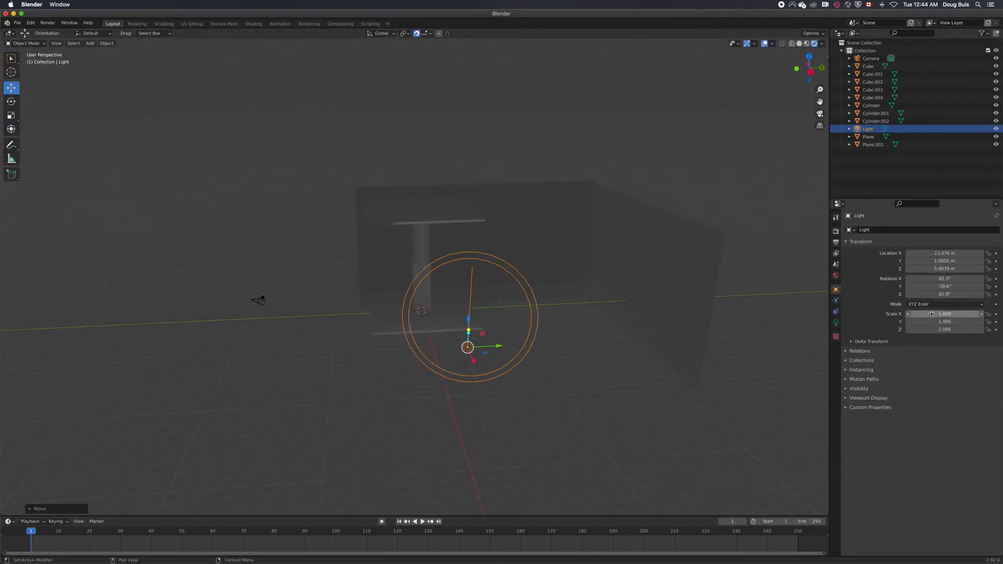
Set the spot light's power to 5000 W
click(836, 323)
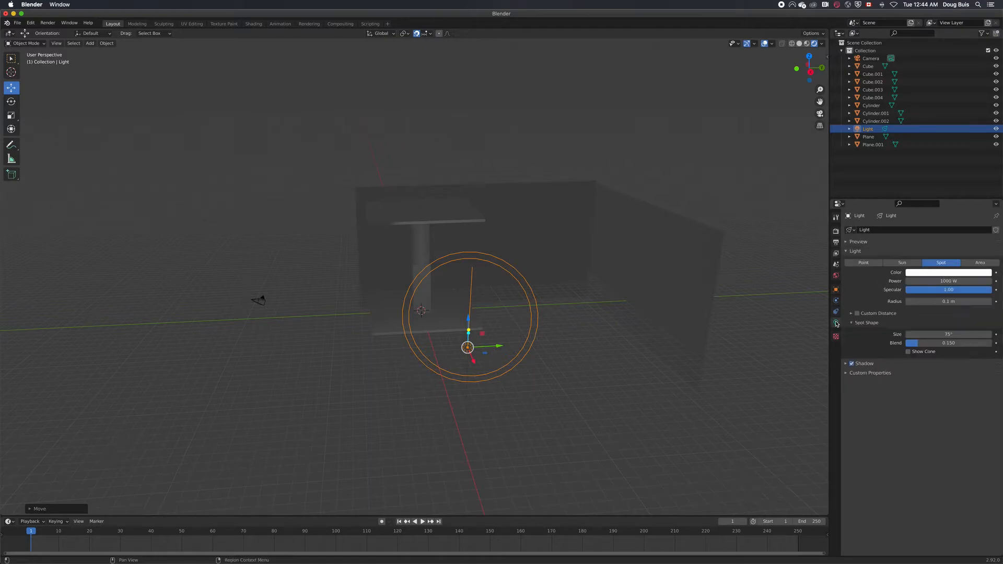
click(947, 281)
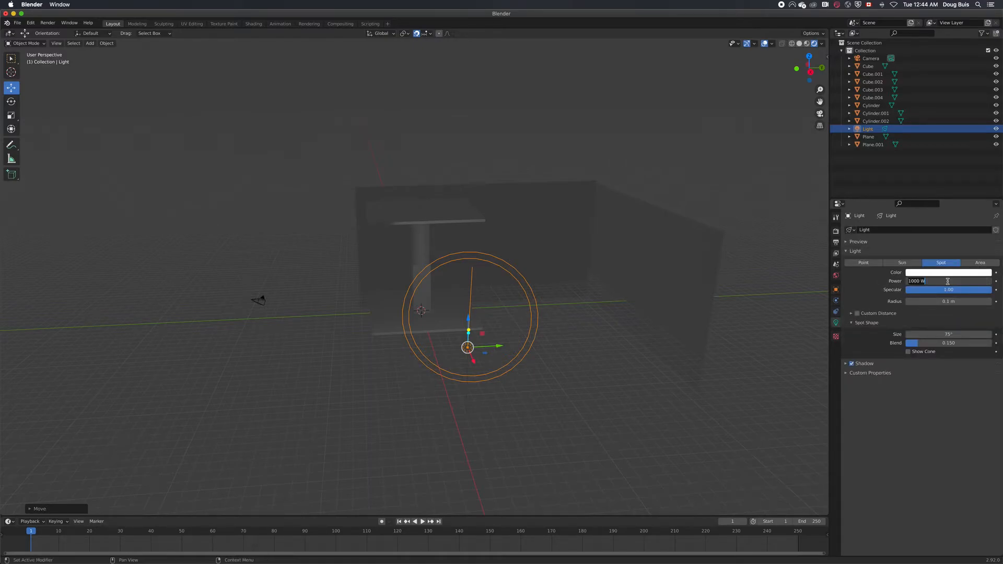
text(500)
key(Return)
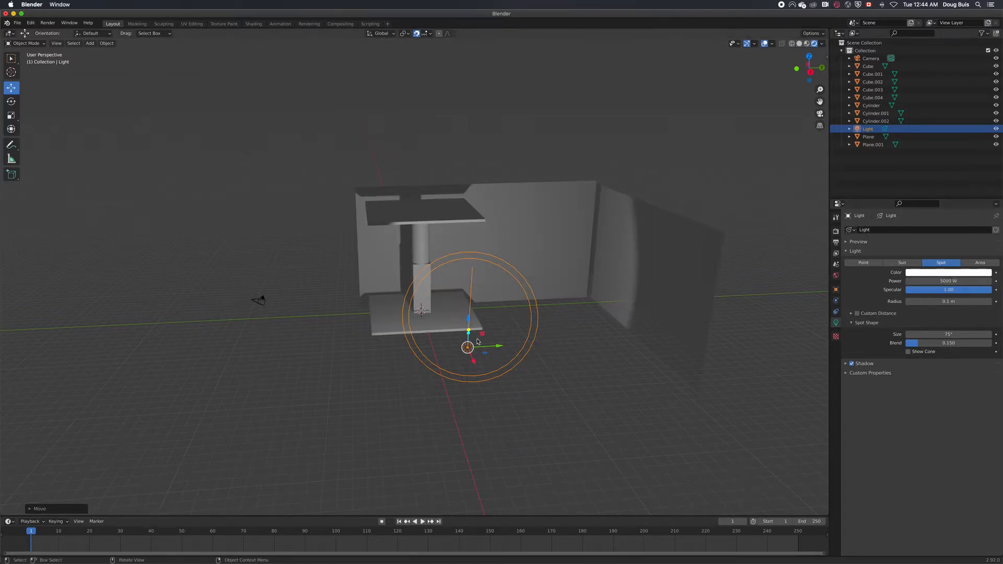
Adjust the spot light's rotation to about X 77.3°, Y -48.6°, Z 78.5°, and deselect it
click(836, 289)
mouse_move(946, 287)
mouse_down()
mouse_move(925, 286)
mouse_move(940, 294)
mouse_up()
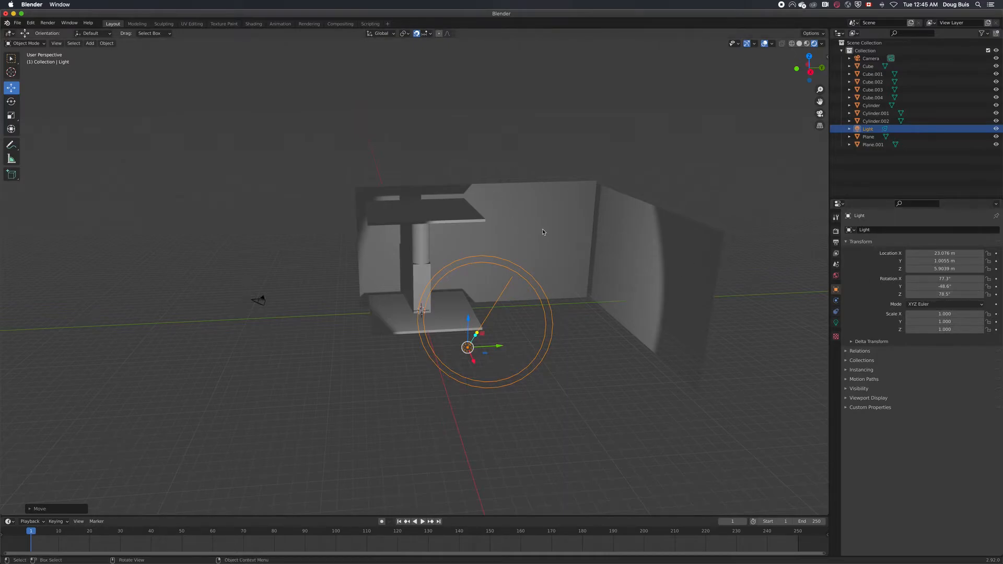
scroll(766, 351, up, 3)
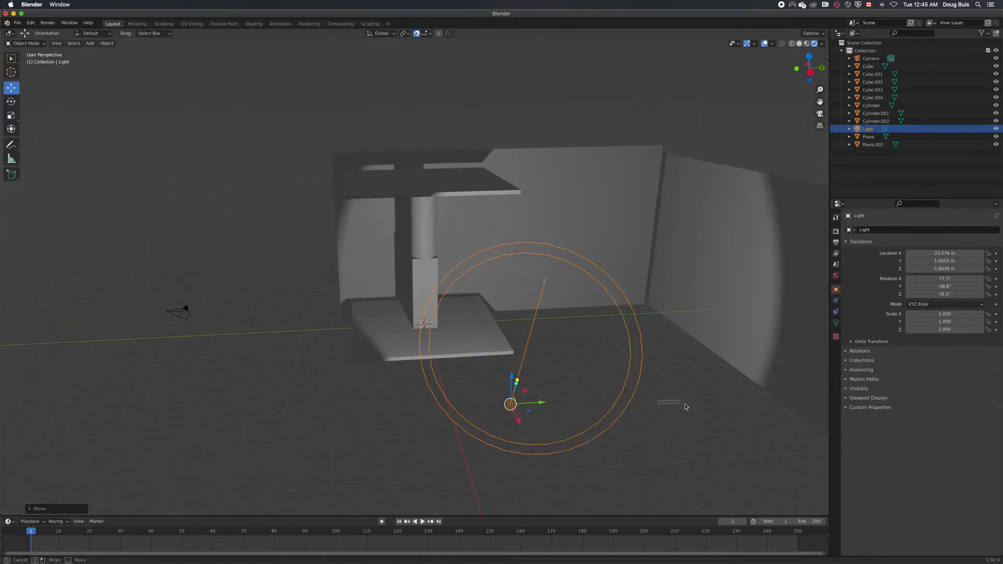
click(672, 405)
mouse_move(325, 307)
middle_down()
mouse_move(376, 301)
mouse_move(340, 298)
middle_up()
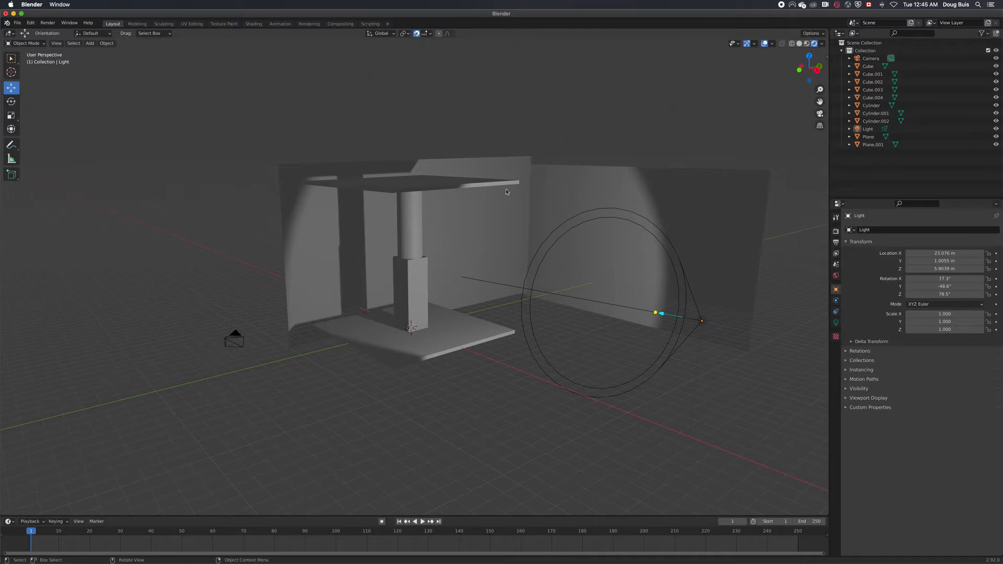
Give the base slab under the column a new material with an Image Texture as its base color
click(448, 343)
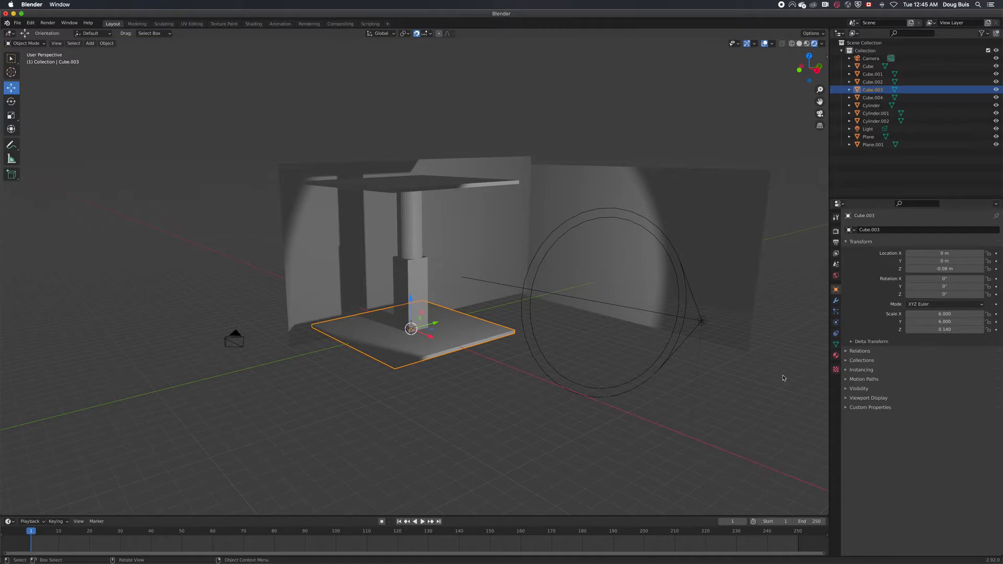
click(837, 356)
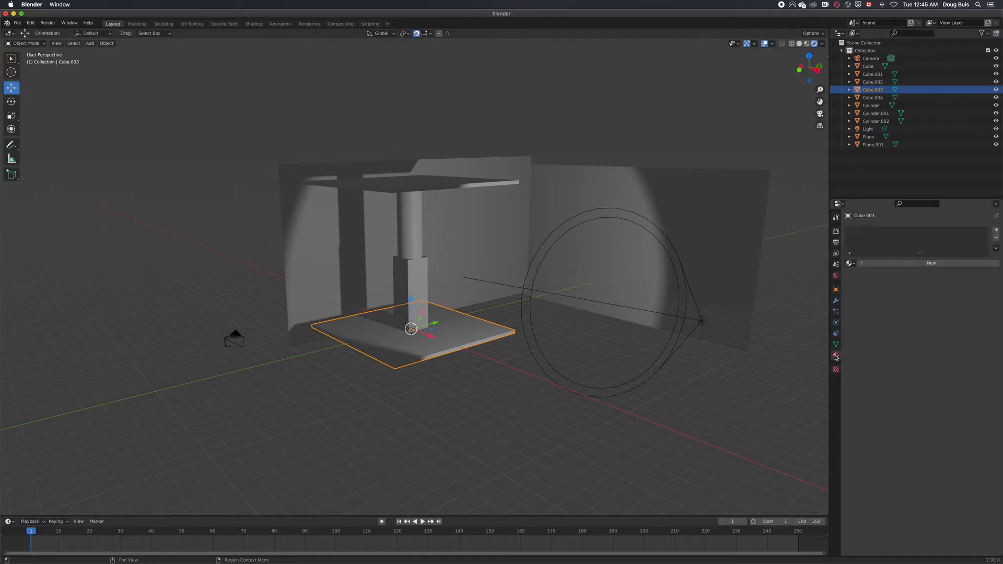
click(931, 264)
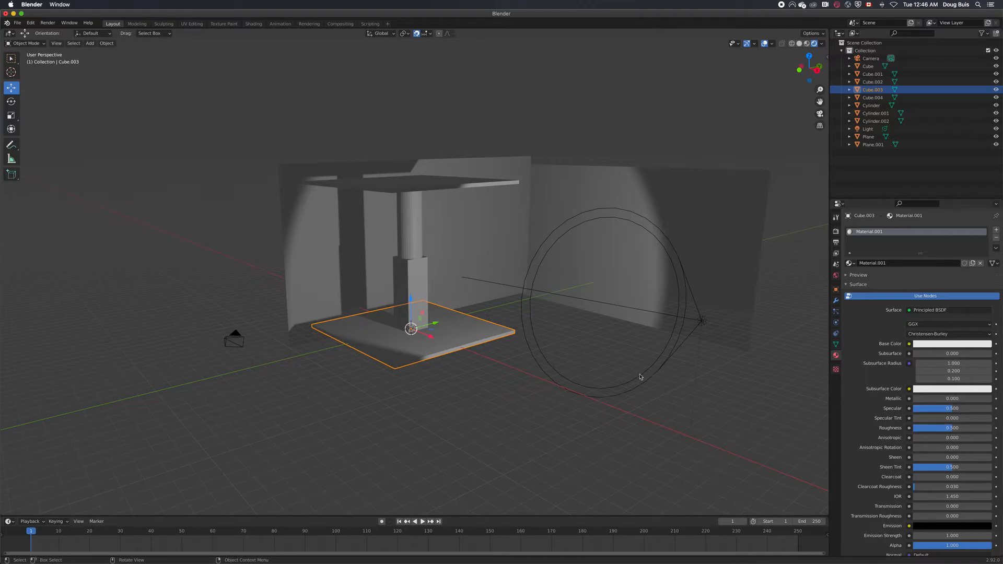
click(909, 345)
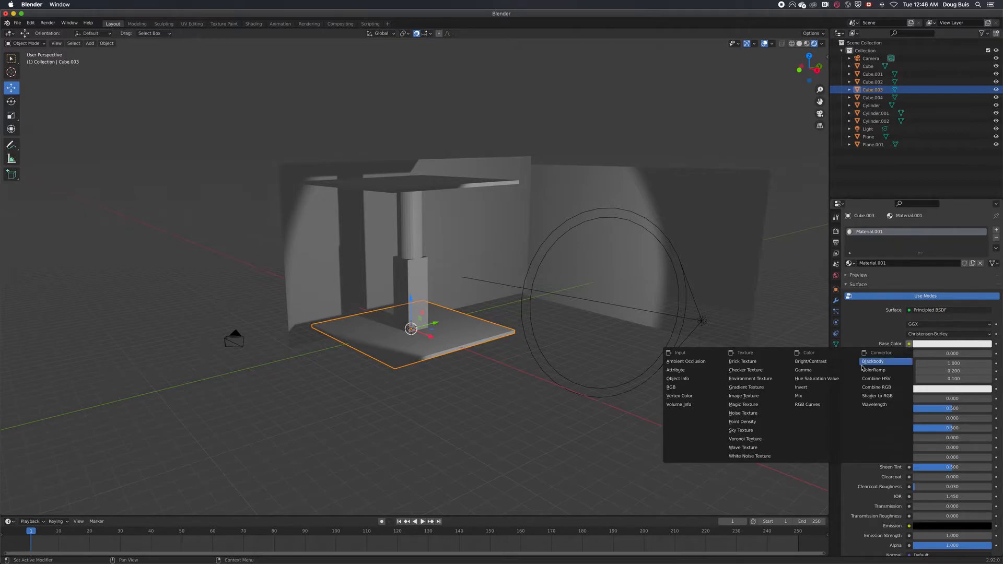
click(751, 397)
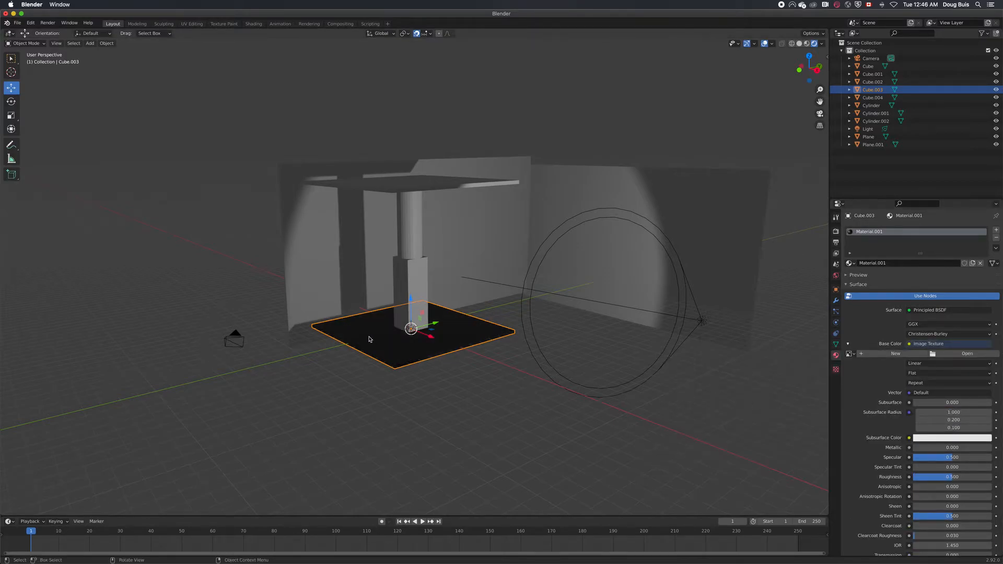
Load real-wood-close-up-texture.jpg from the textures folder on the Desktop as the base slab's image texture
click(968, 354)
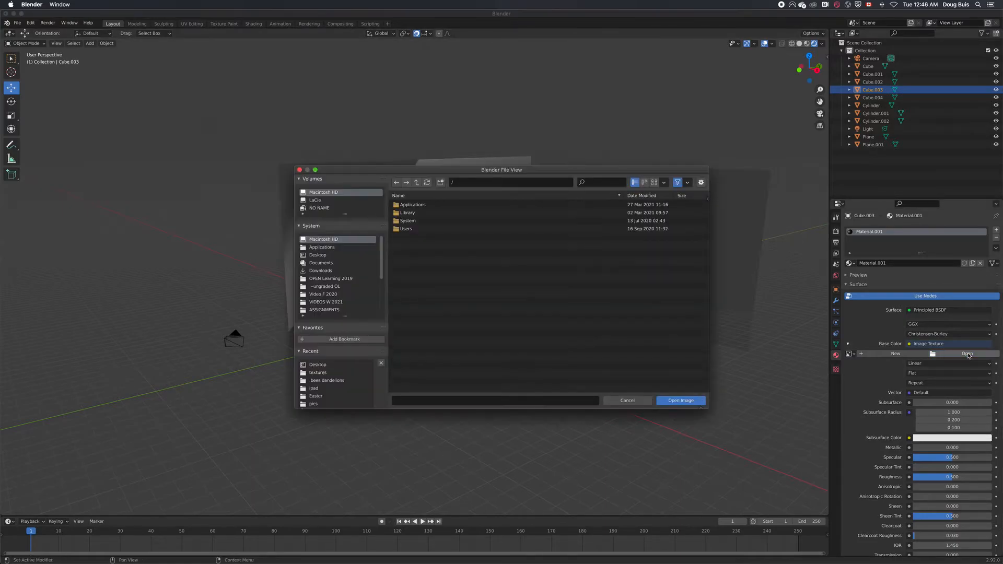
click(318, 255)
click(413, 261)
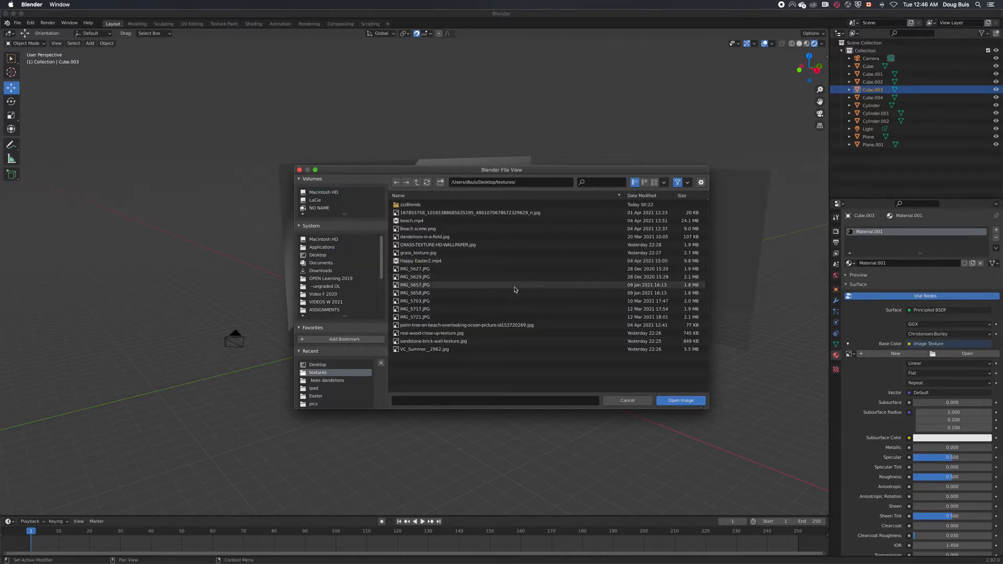
click(435, 334)
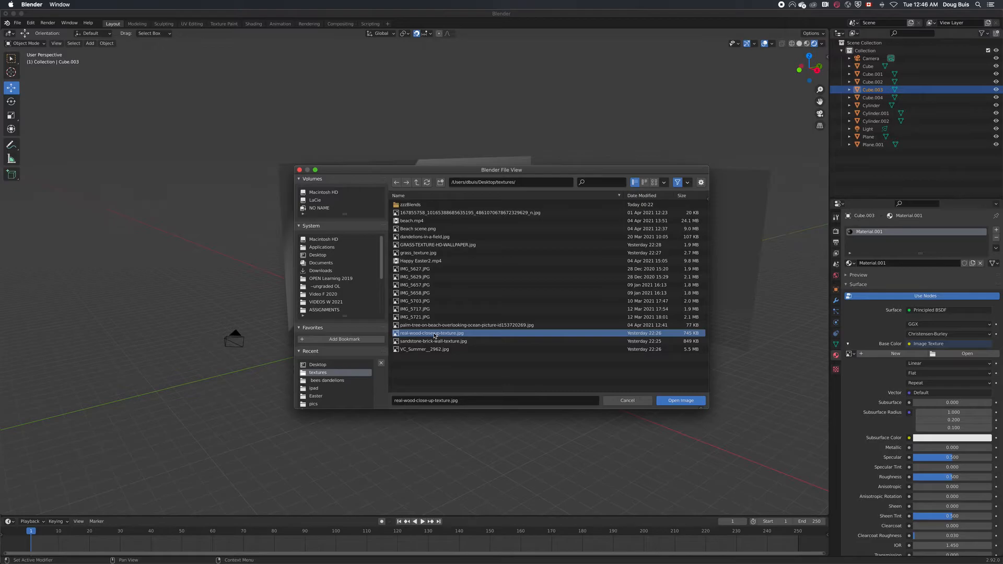
click(677, 400)
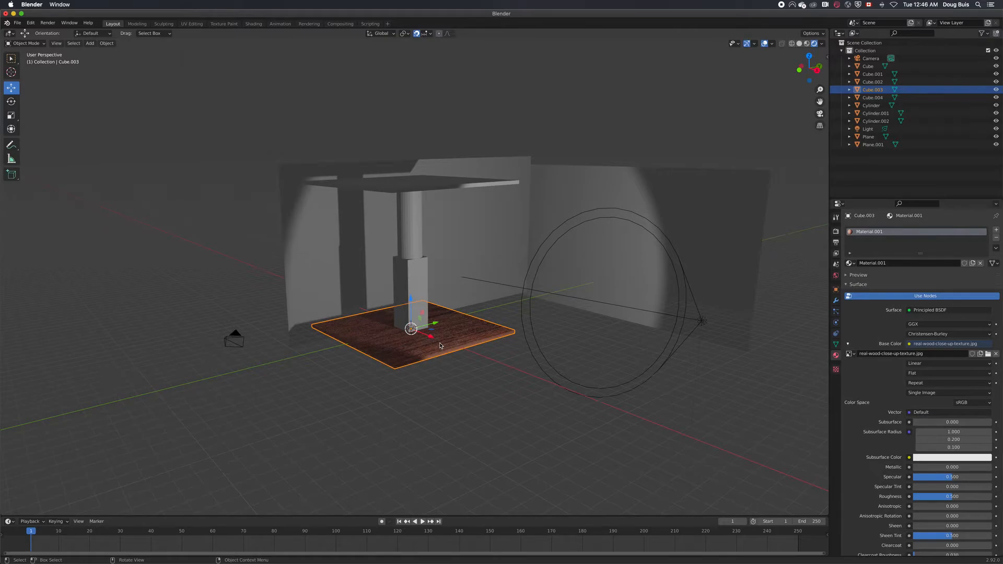
Assign the base slab's existing wood material, Material.001, to the slab on top of the column
click(435, 186)
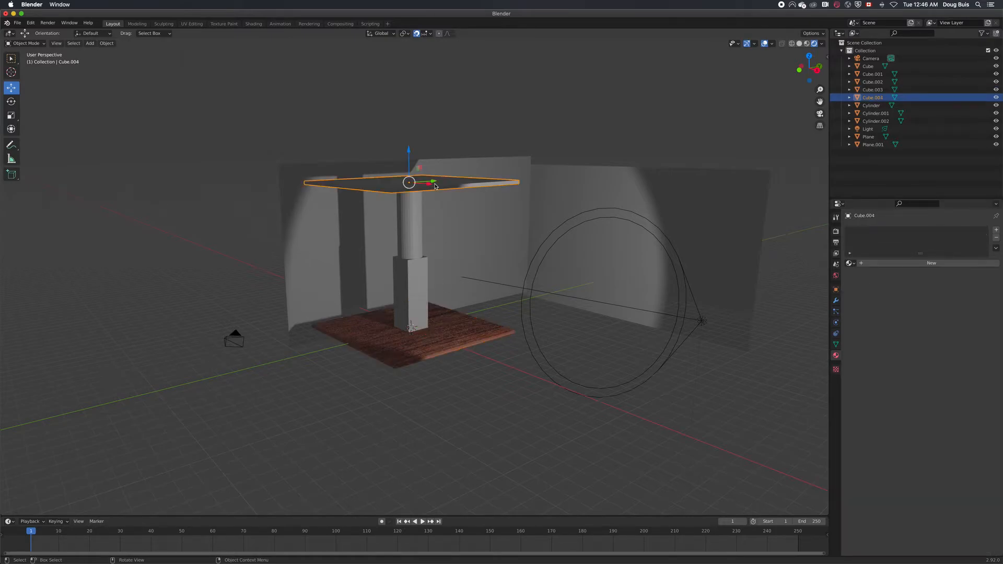
click(854, 264)
click(861, 283)
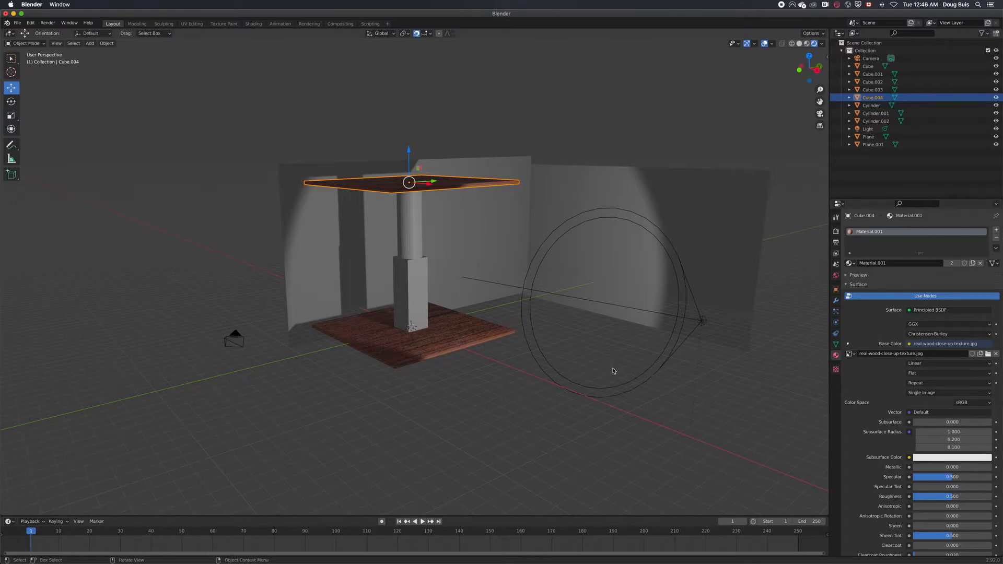
Give the wall plane directly behind the column a new material with an Image Texture as its base color
click(463, 251)
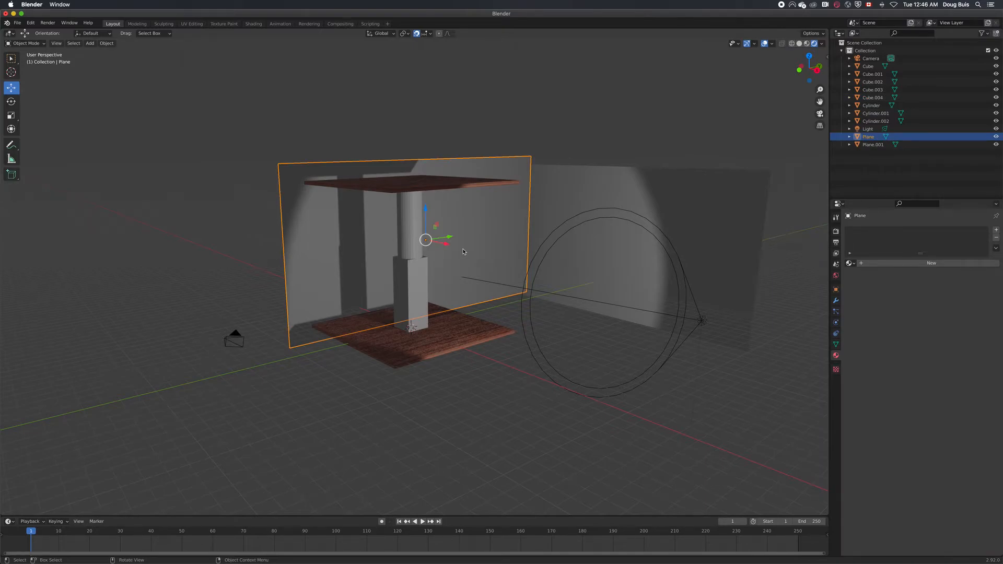
click(924, 264)
click(910, 343)
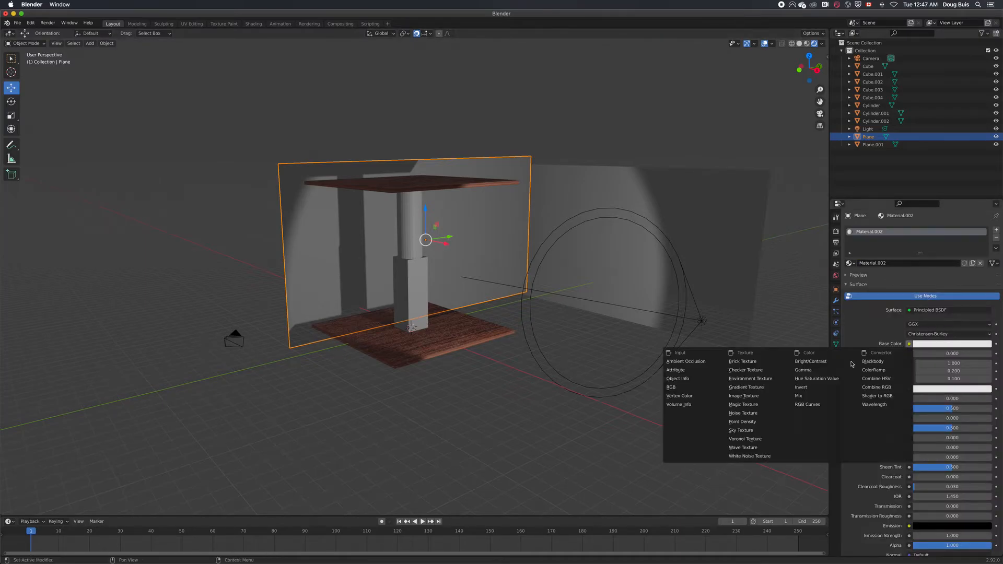
click(741, 400)
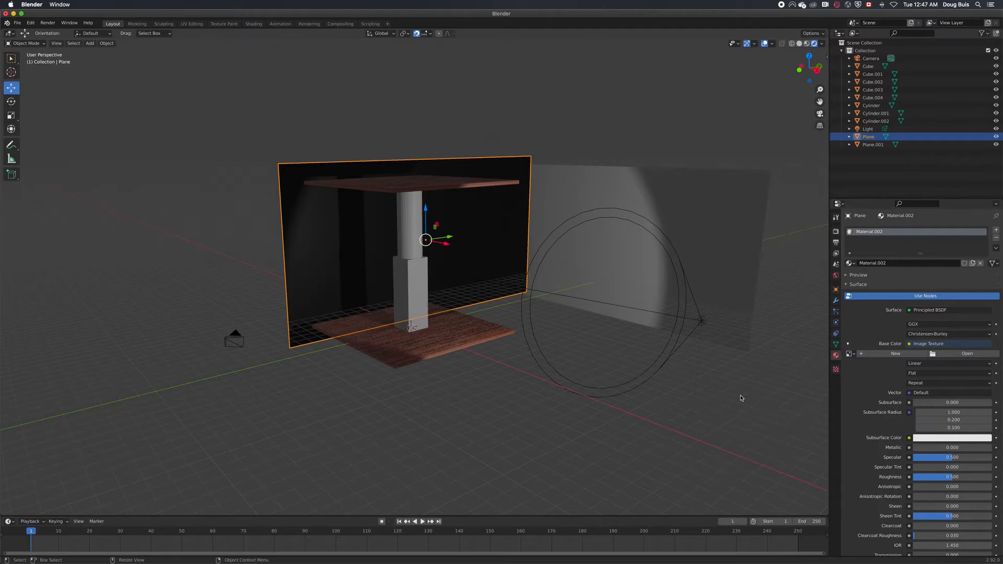
Load Beach scene.png from the Desktop's textures folder as the image texture of the wall behind the column
click(967, 354)
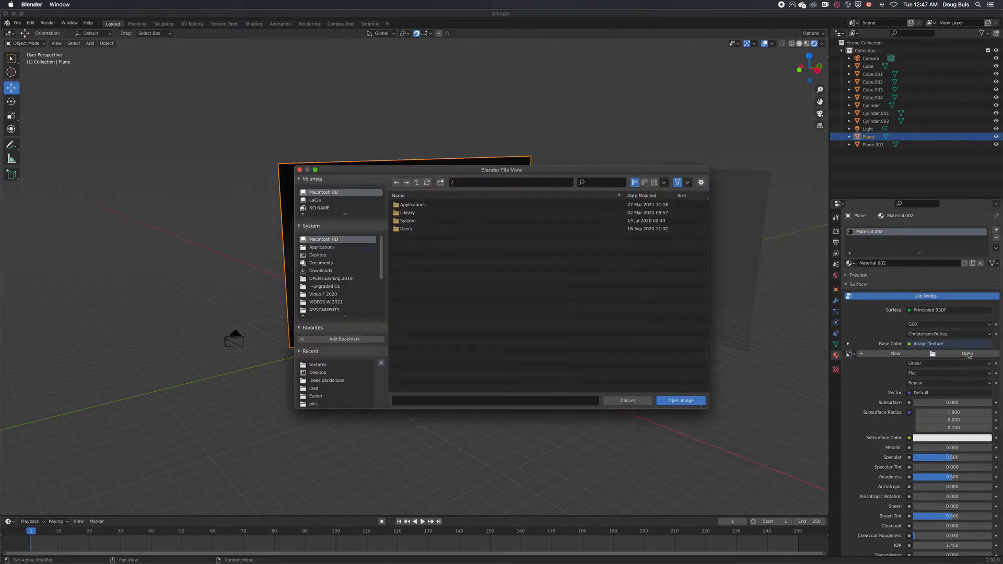
click(344, 256)
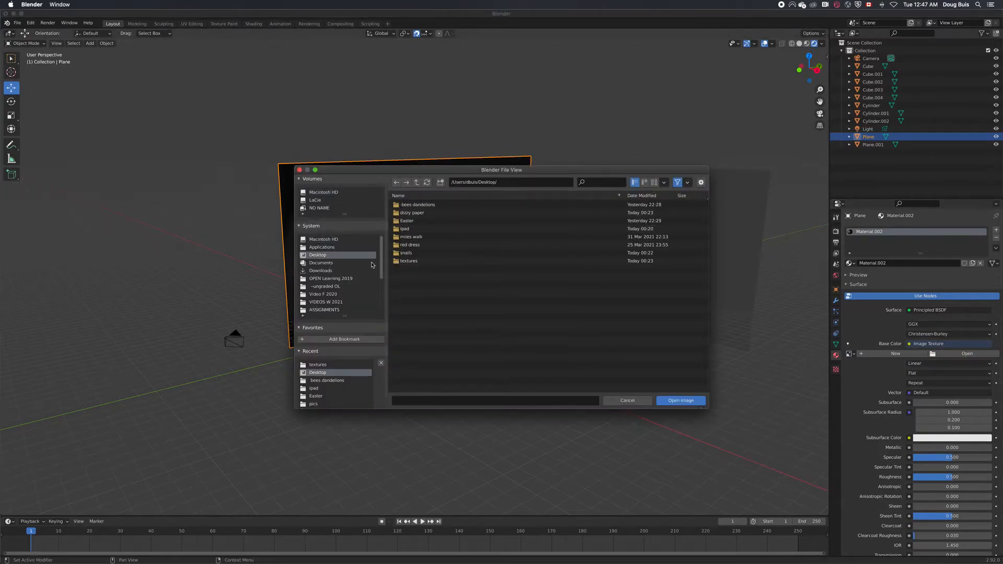
double_click(418, 262)
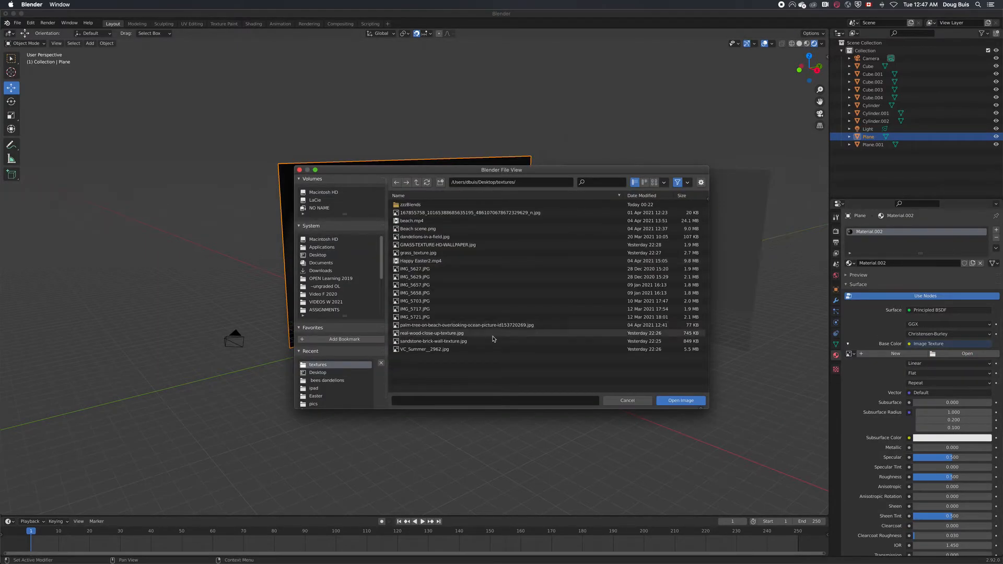
double_click(428, 229)
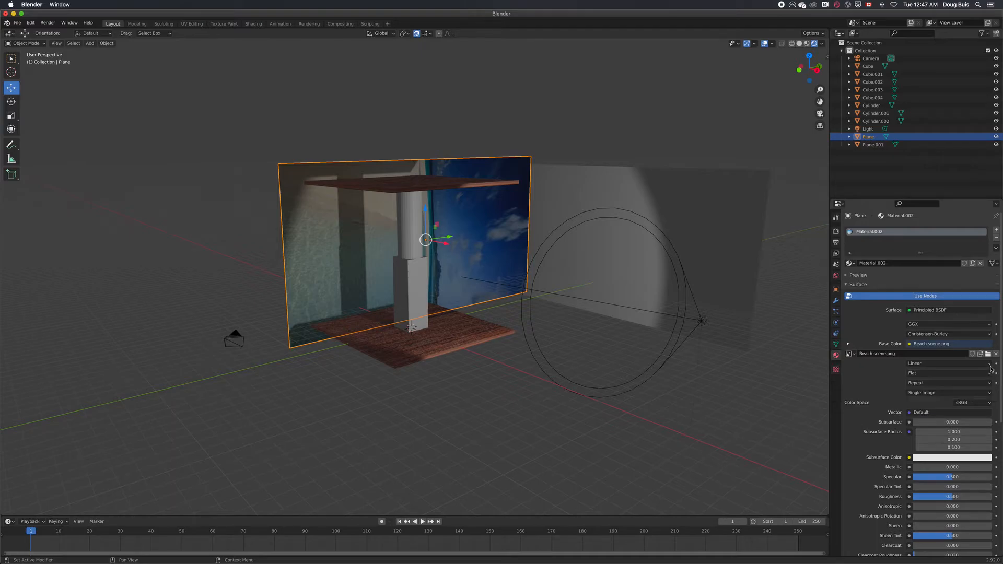
Set the beach texture's interpolation to Closest and its projection to Box
click(946, 364)
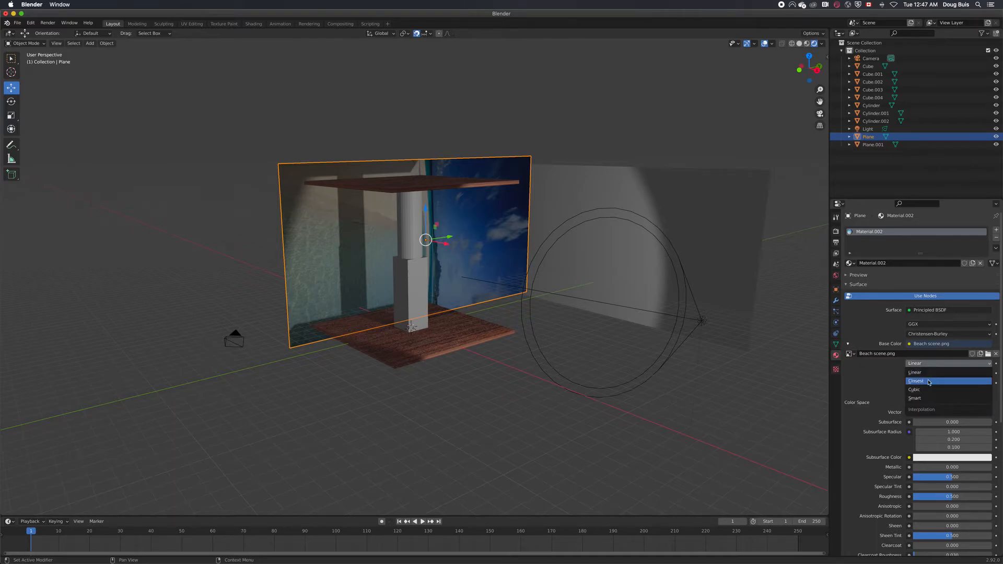
click(929, 382)
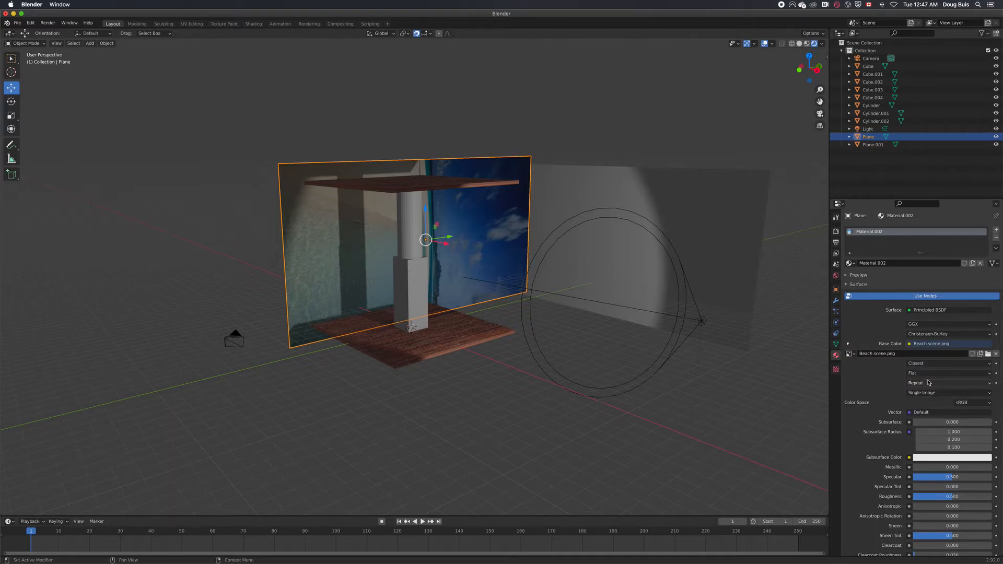
click(989, 376)
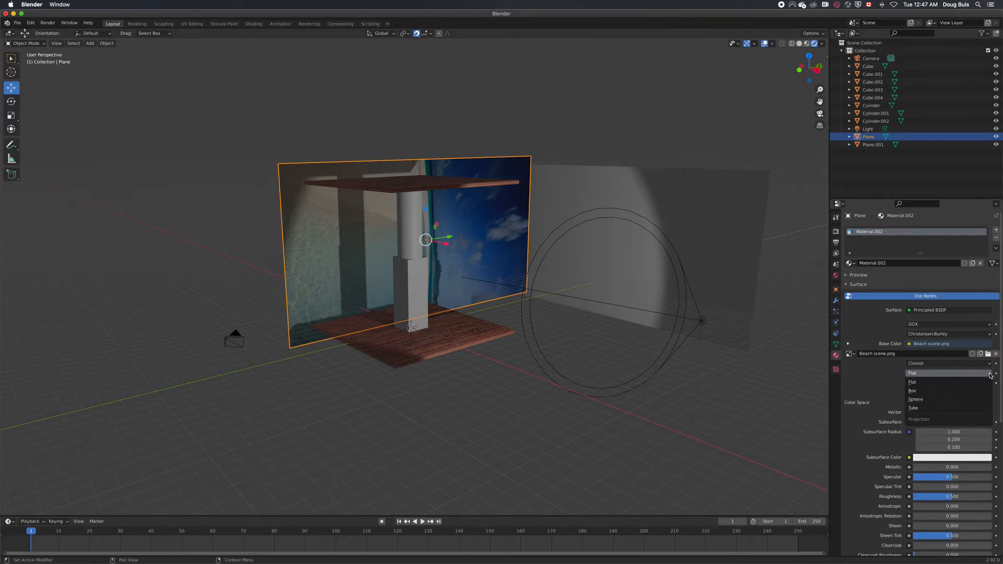
click(920, 392)
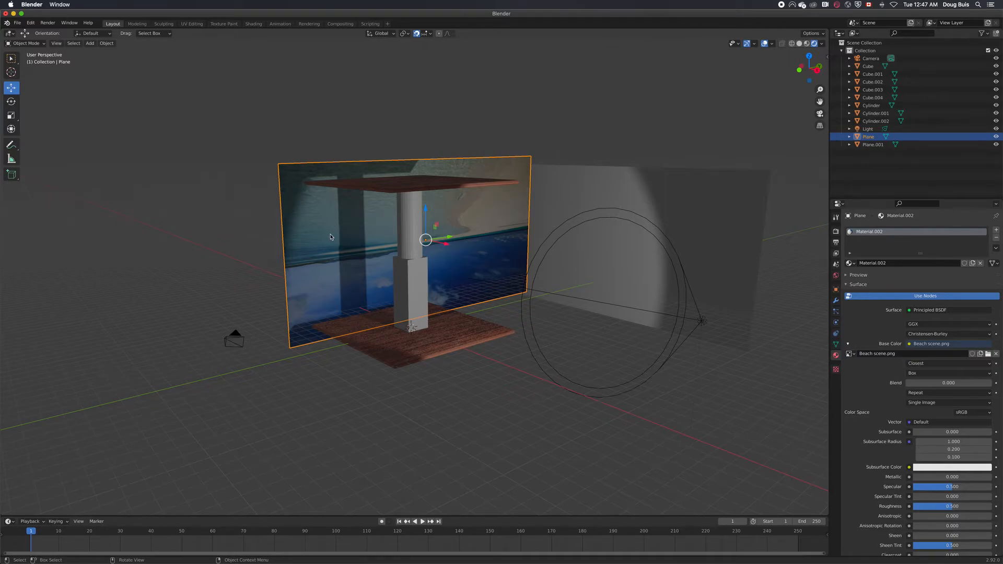
Set the beach wall plane's Y rotation to -90° to turn the picture upright
click(837, 290)
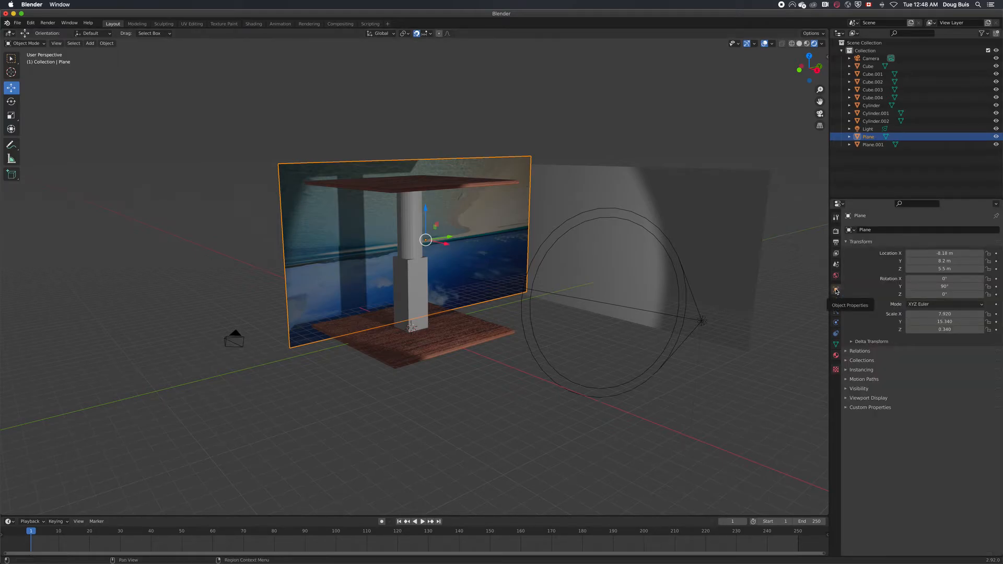
click(910, 286)
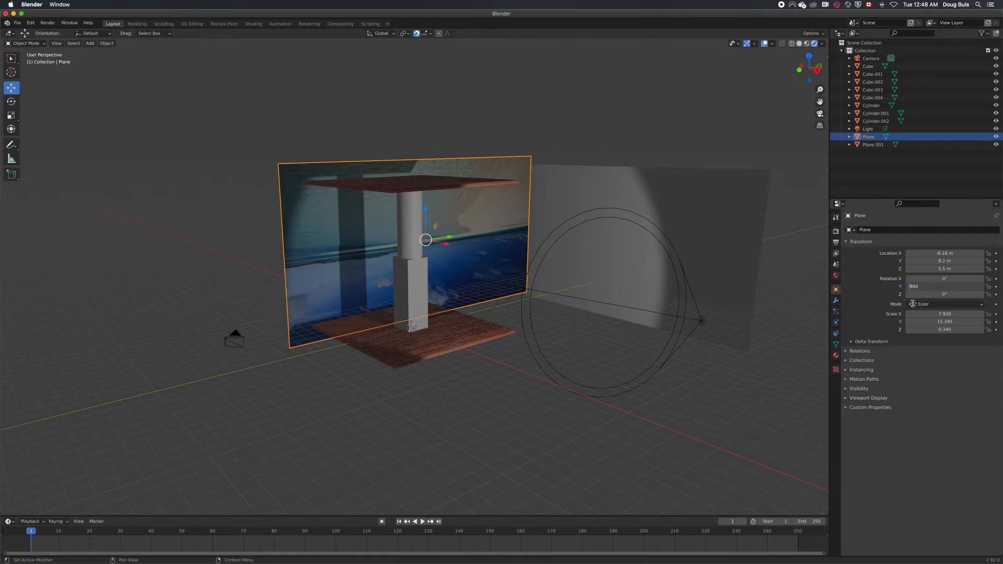
text(-)
key(Return)
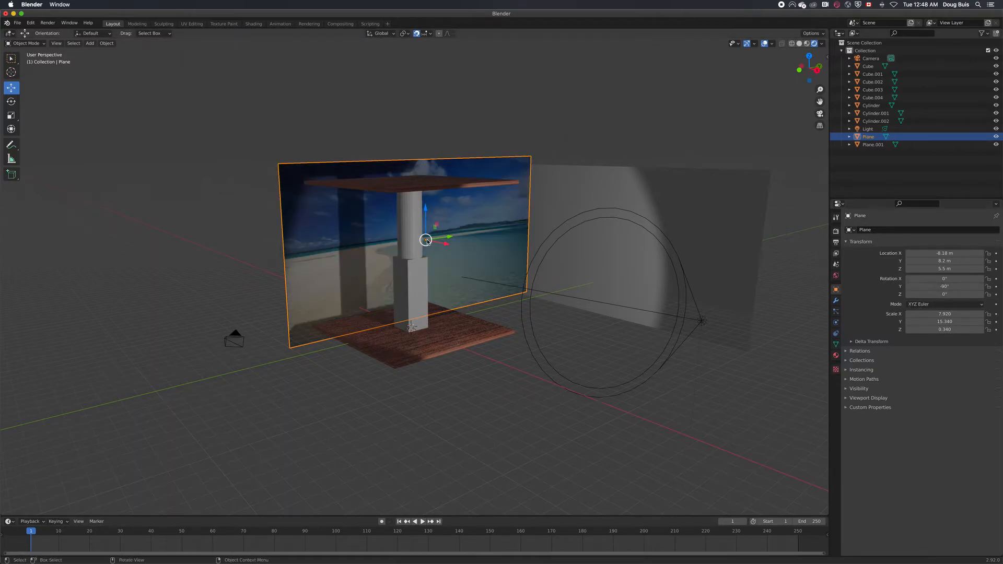
Give the second wall plane, Plane.001, a new material with an Image Texture as its base color
click(604, 200)
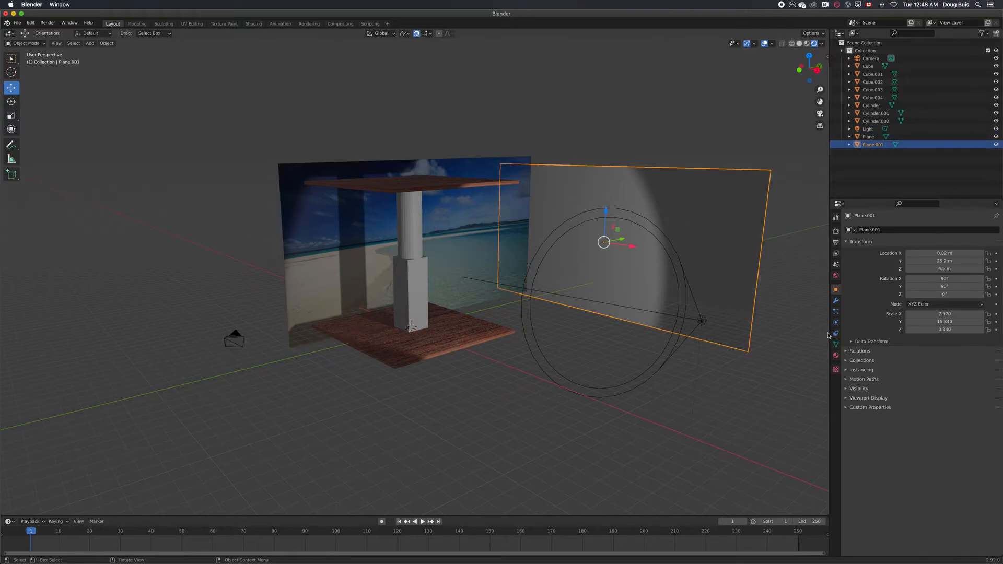
click(836, 356)
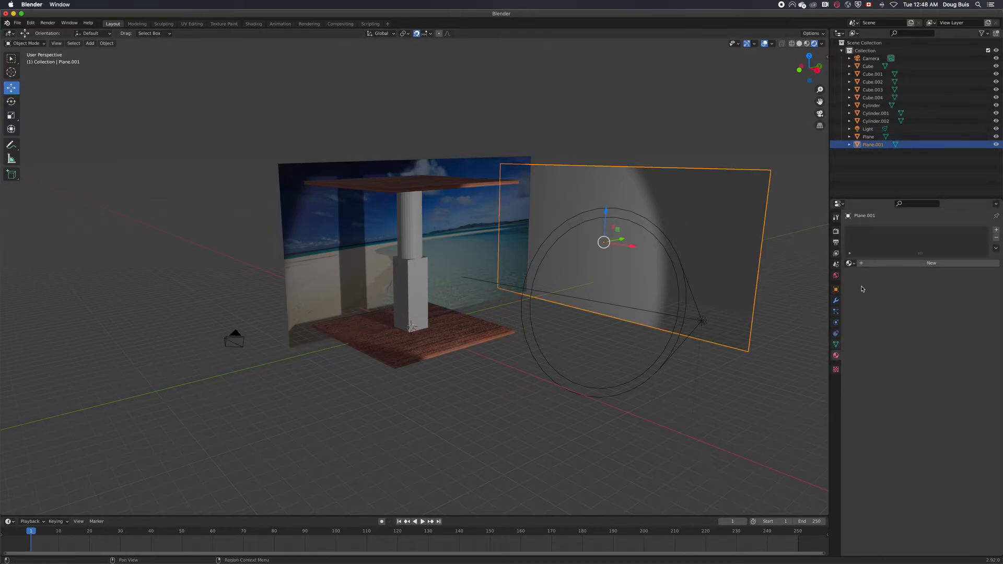
click(931, 264)
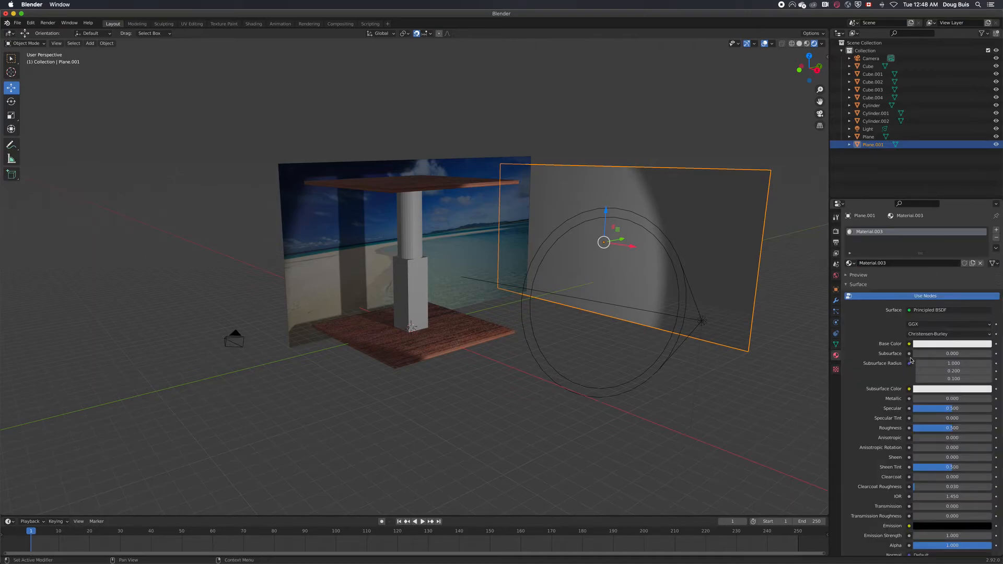
click(909, 344)
click(751, 400)
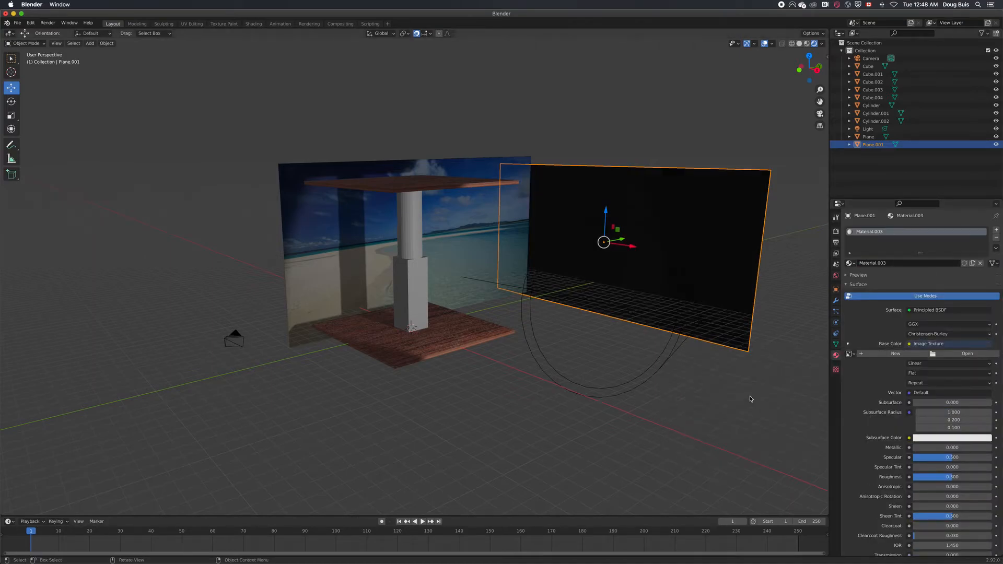
Load IMG_5629.JPG from the Desktop's textures folder as Plane.001's image texture and set its projection to Box
click(962, 354)
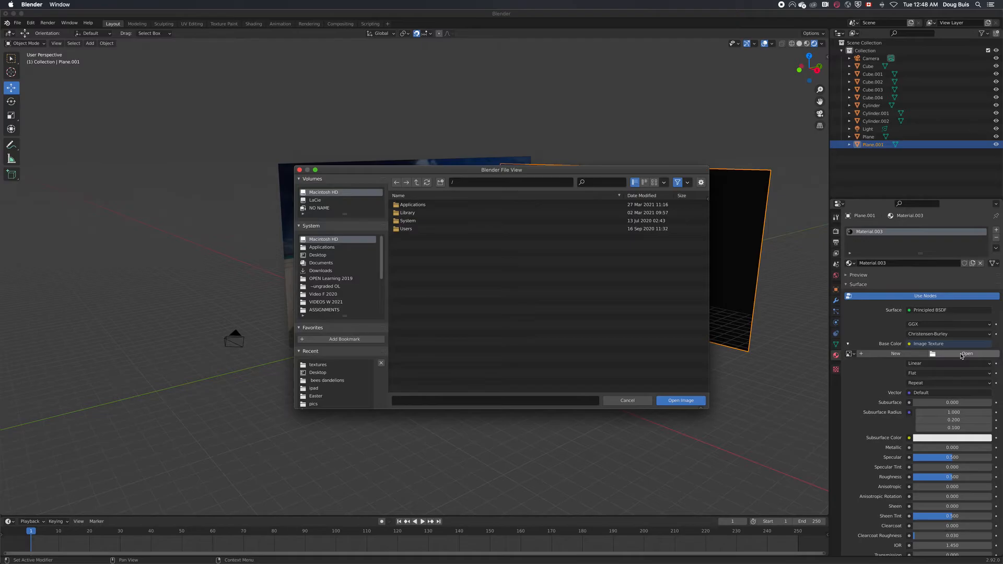
click(318, 255)
click(408, 261)
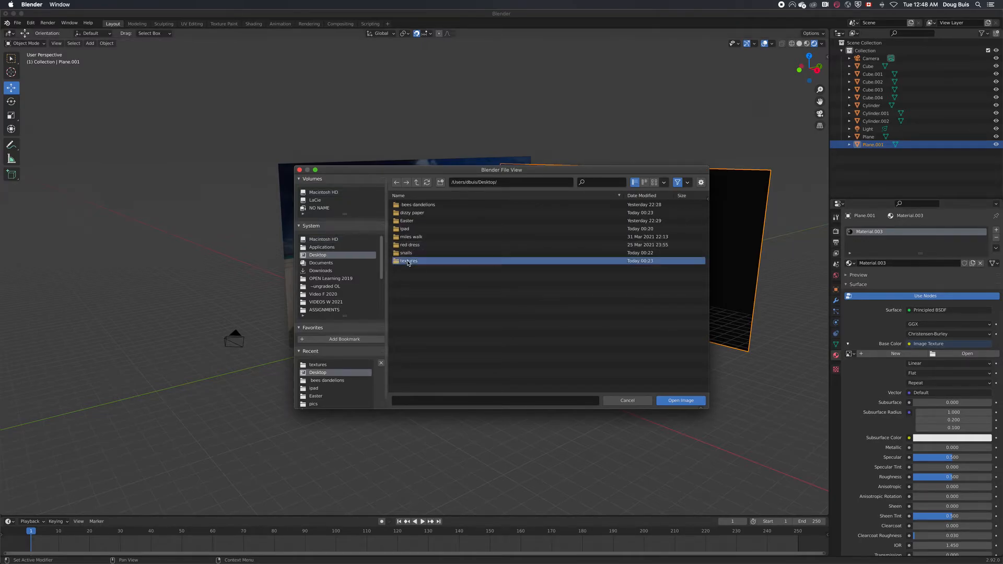
click(408, 261)
click(414, 278)
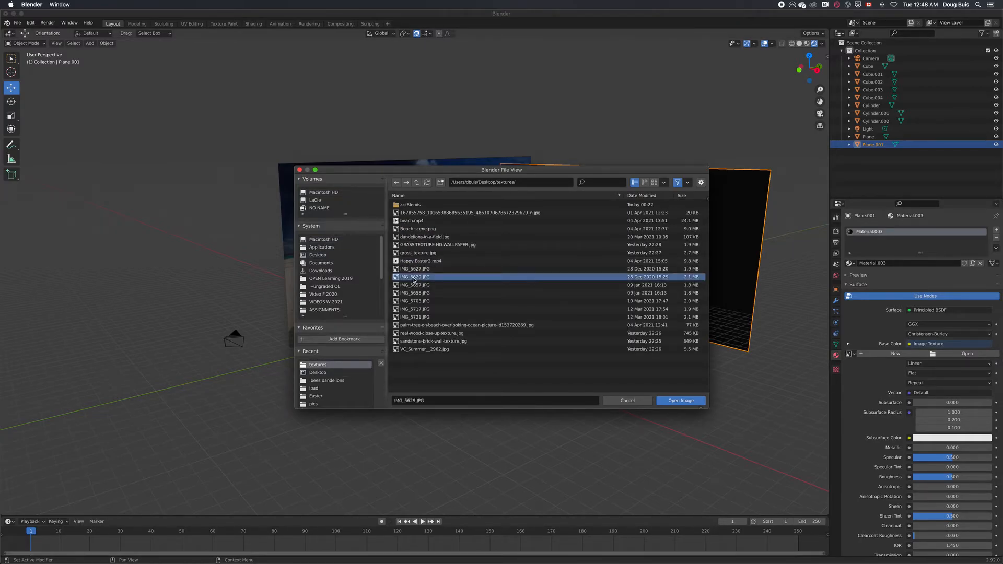
click(681, 401)
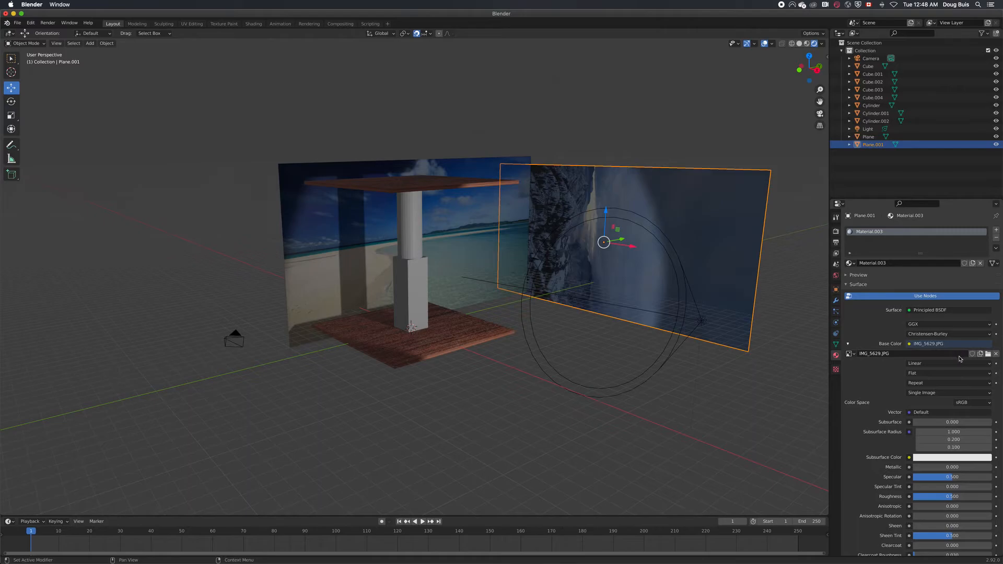
click(990, 375)
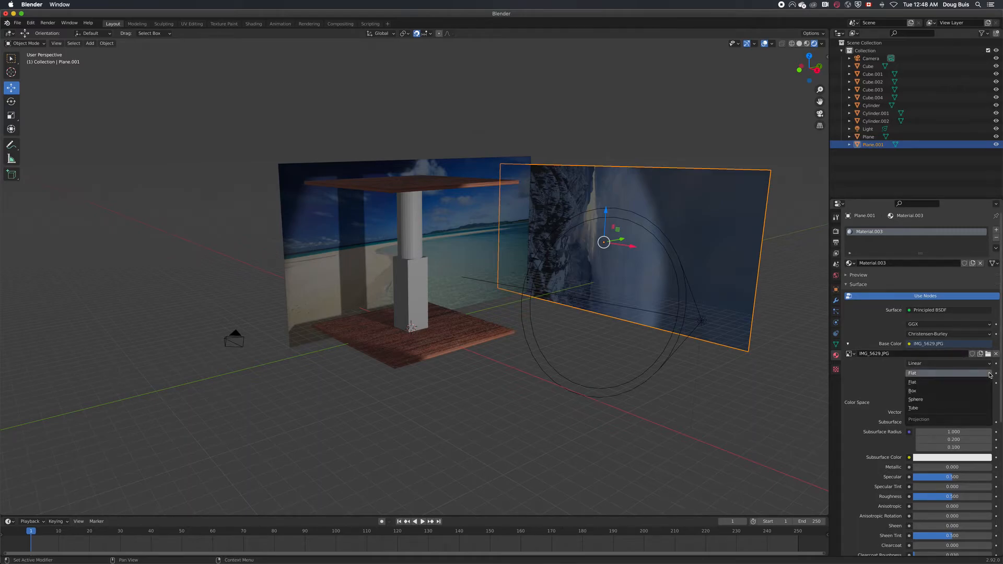
click(947, 392)
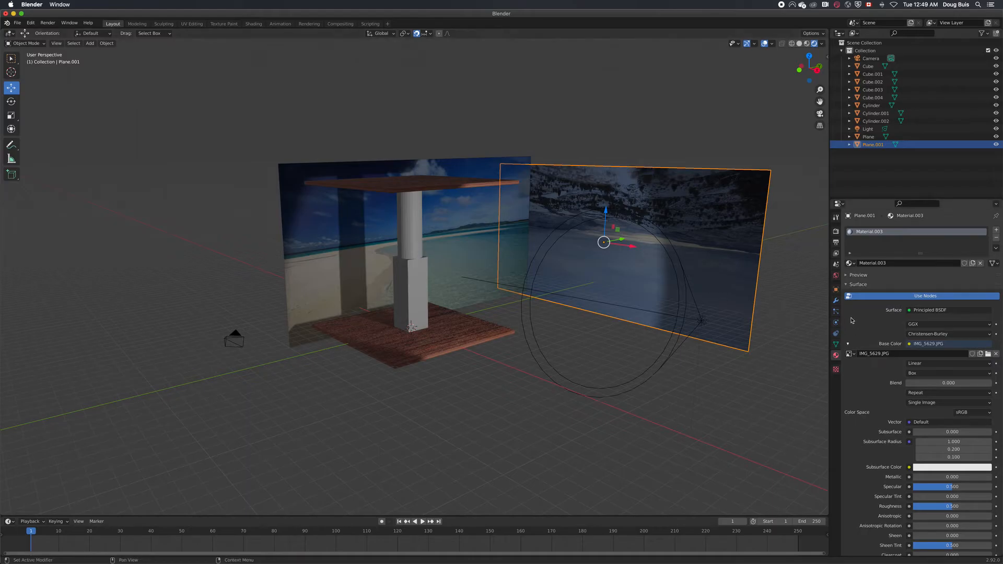
Set Plane.001's Y rotation to -90° and widen it to an X scale of 8.740
click(836, 290)
click(938, 288)
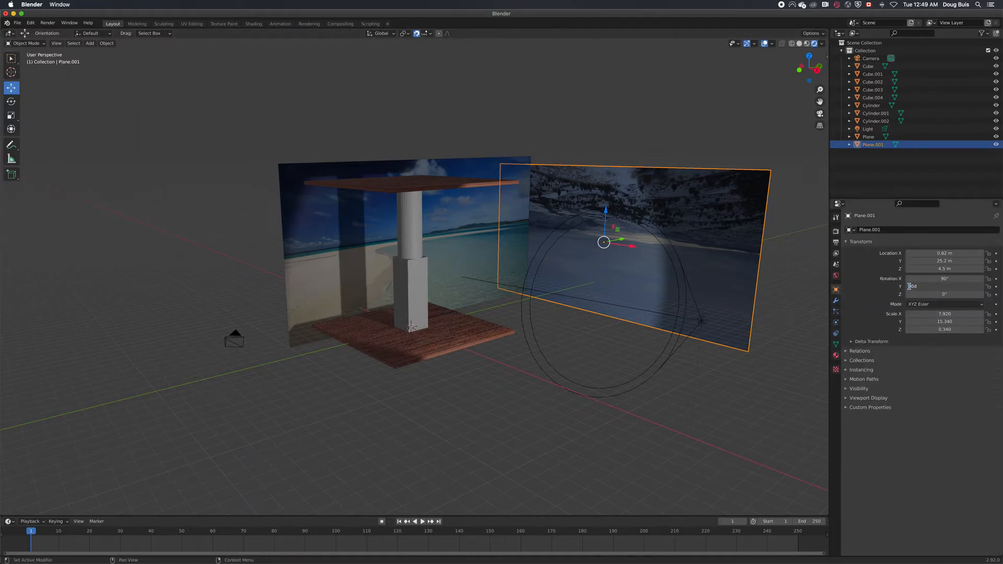
text(-)
key(Return)
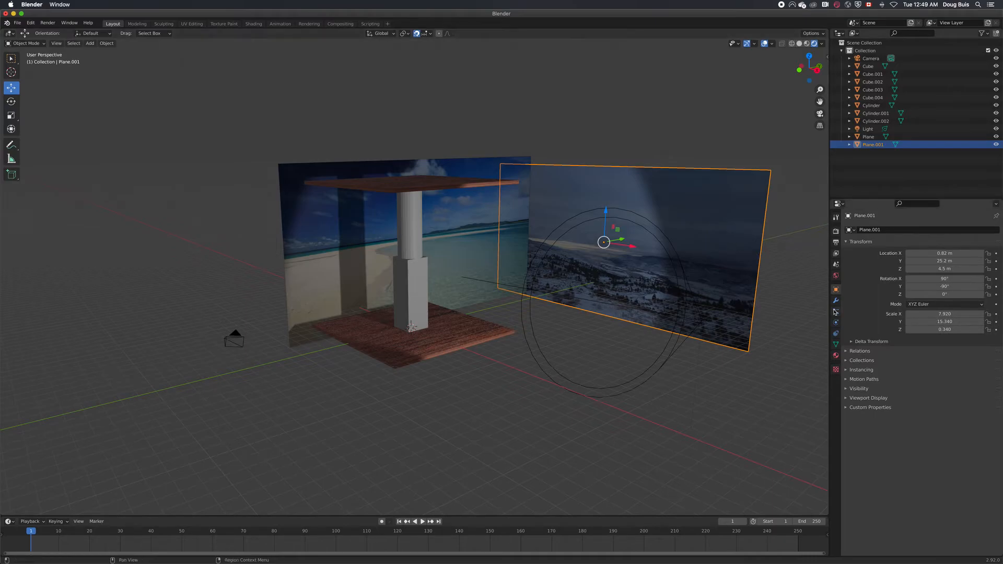
drag(945, 314, 967, 314)
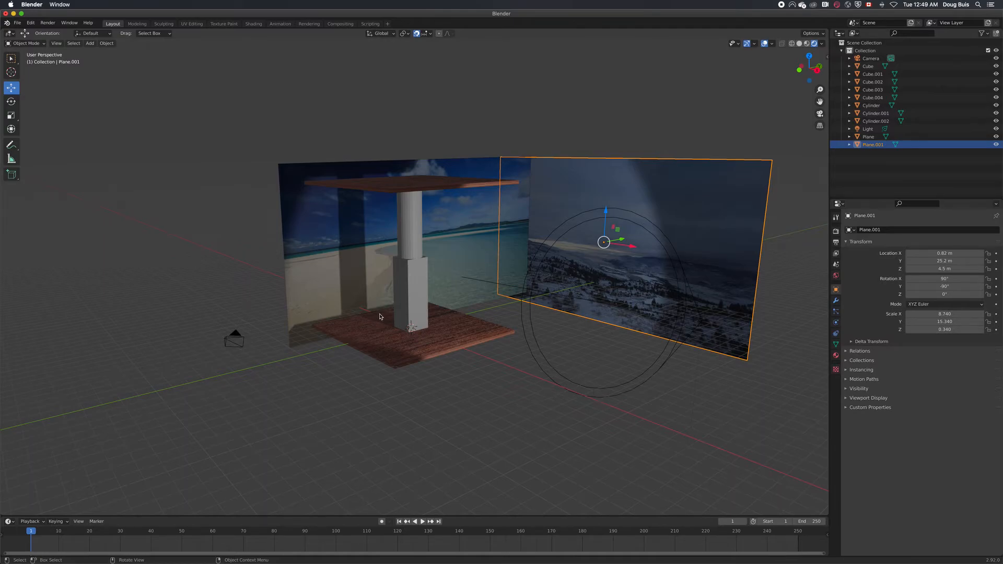
Give the bottom cube of the column a new material with an Image Texture as its base color
click(418, 316)
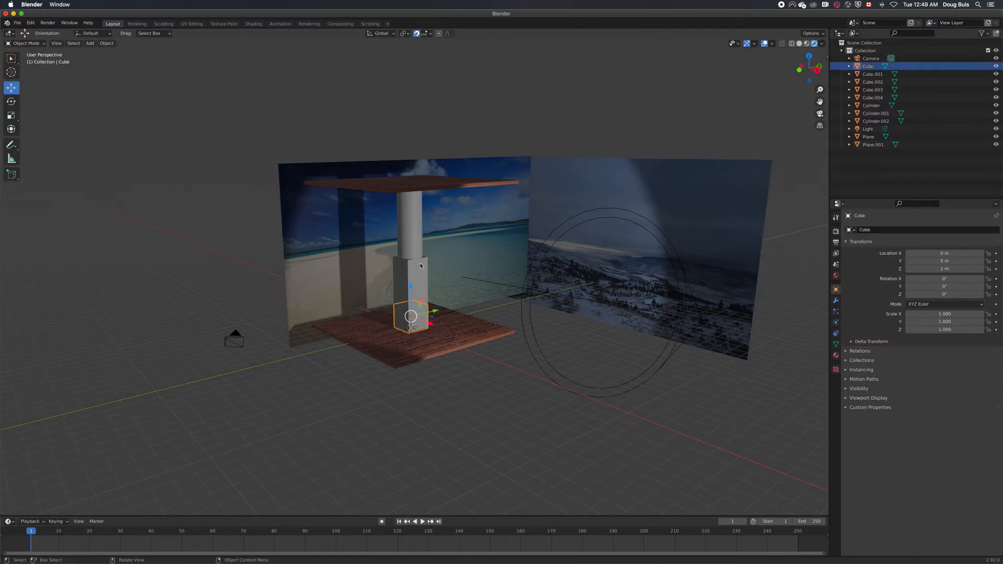
click(415, 309)
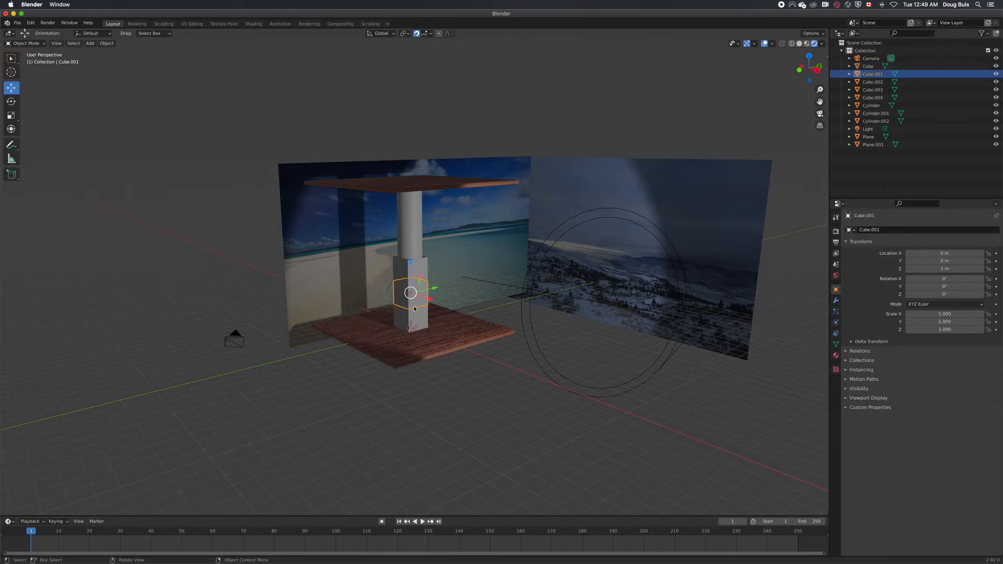
click(421, 317)
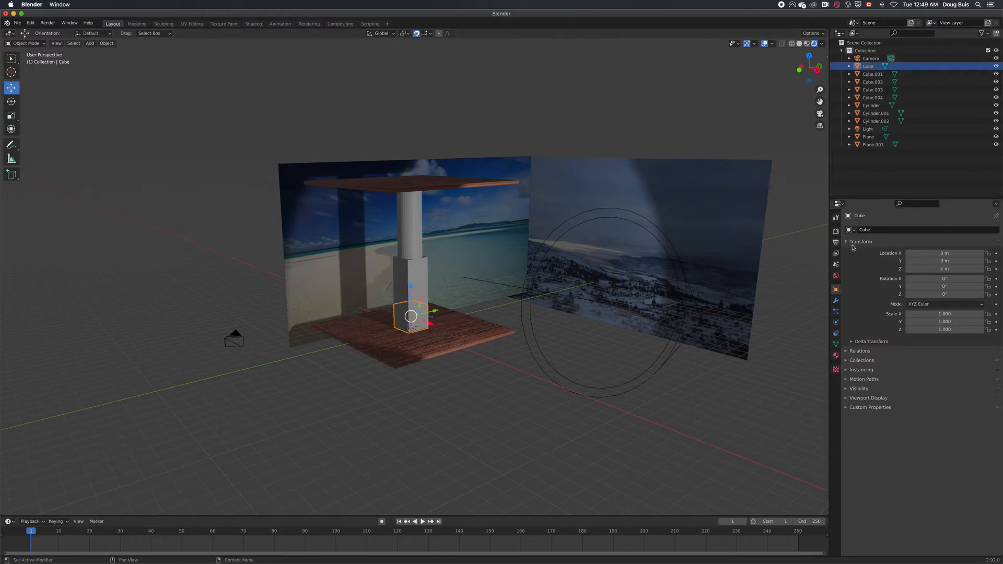
click(837, 355)
click(909, 345)
click(747, 394)
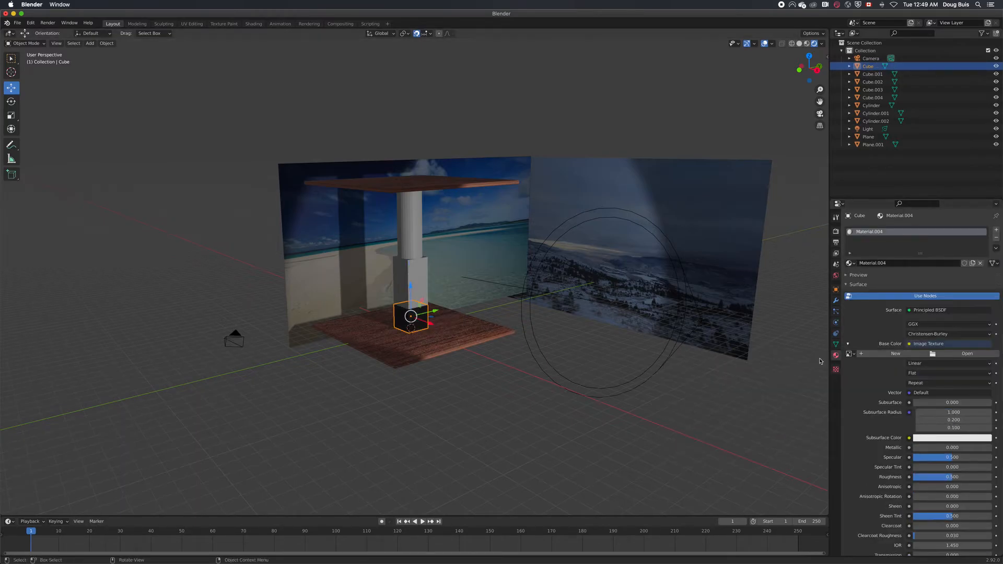
Load grass_texture.jpg from the Desktop's textures folder as the bottom cube's image texture
click(967, 355)
click(318, 256)
double_click(413, 261)
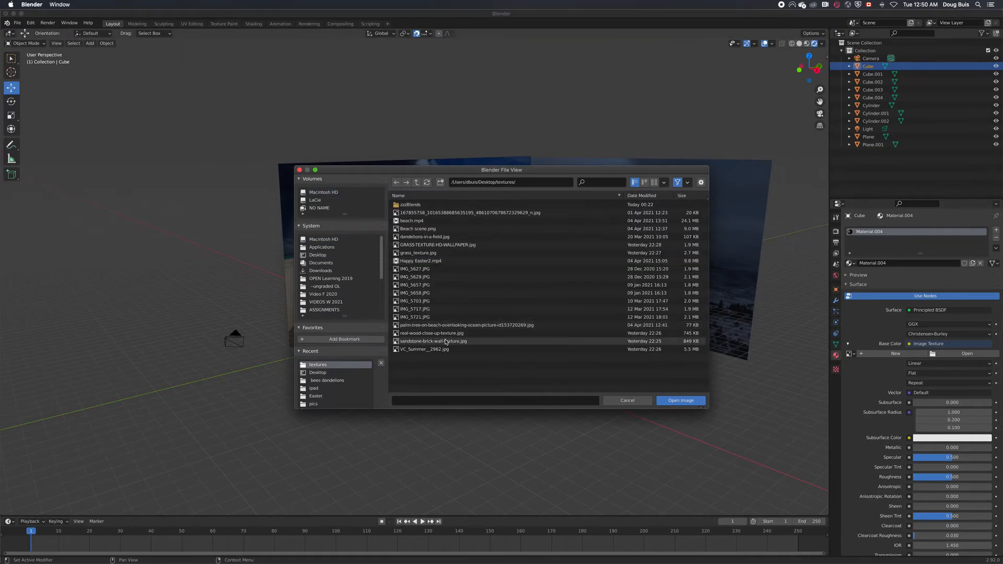
click(434, 253)
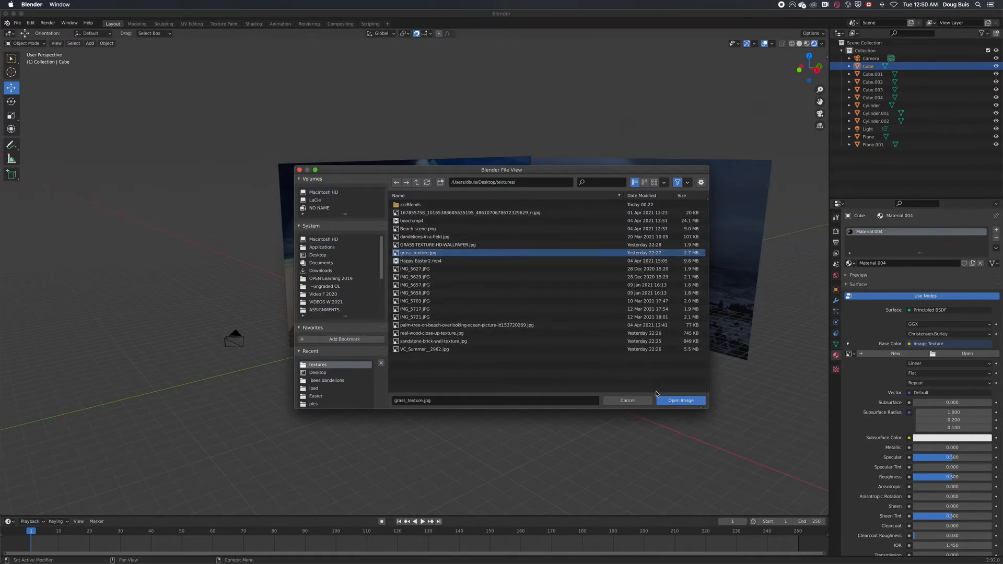
click(681, 400)
Assign the grass material, Material.004, to Cube.001 and the wood material, Material.001, to Cube.002
click(418, 297)
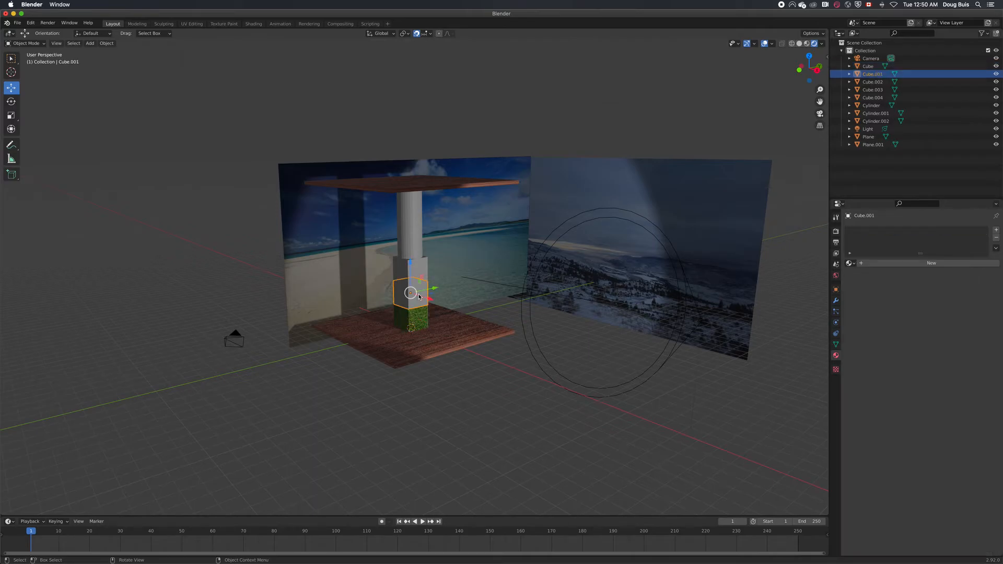
click(849, 264)
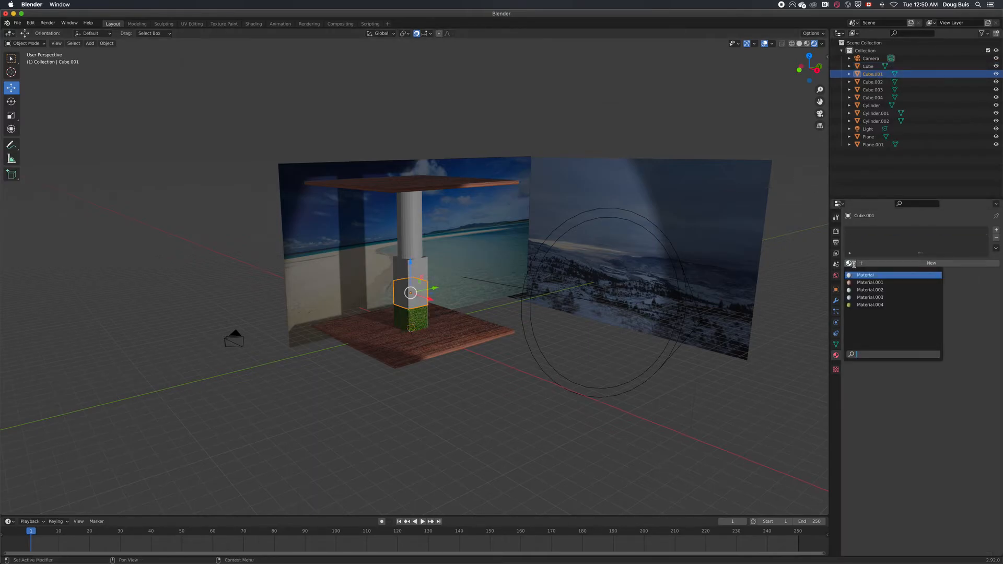
click(866, 305)
click(422, 268)
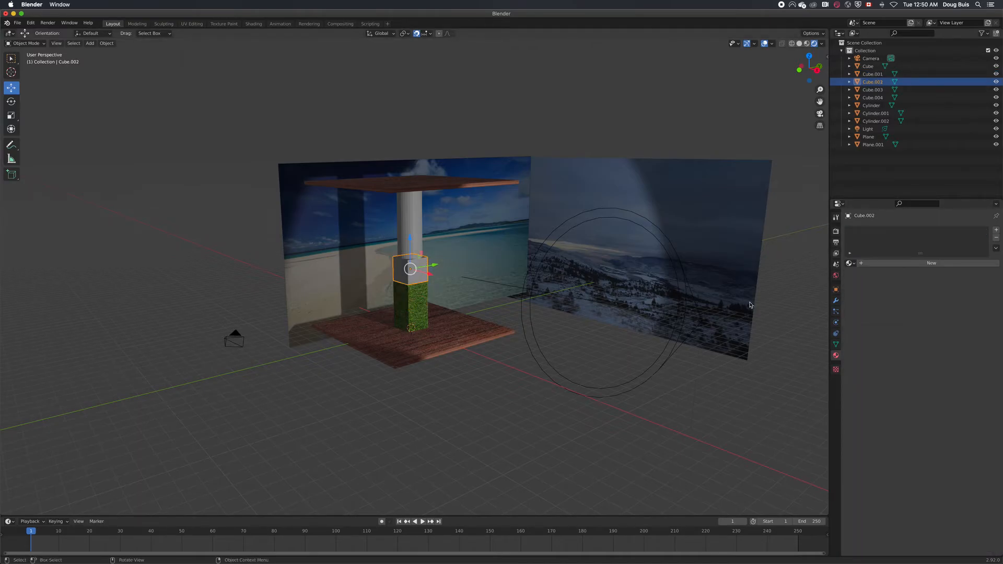
click(851, 263)
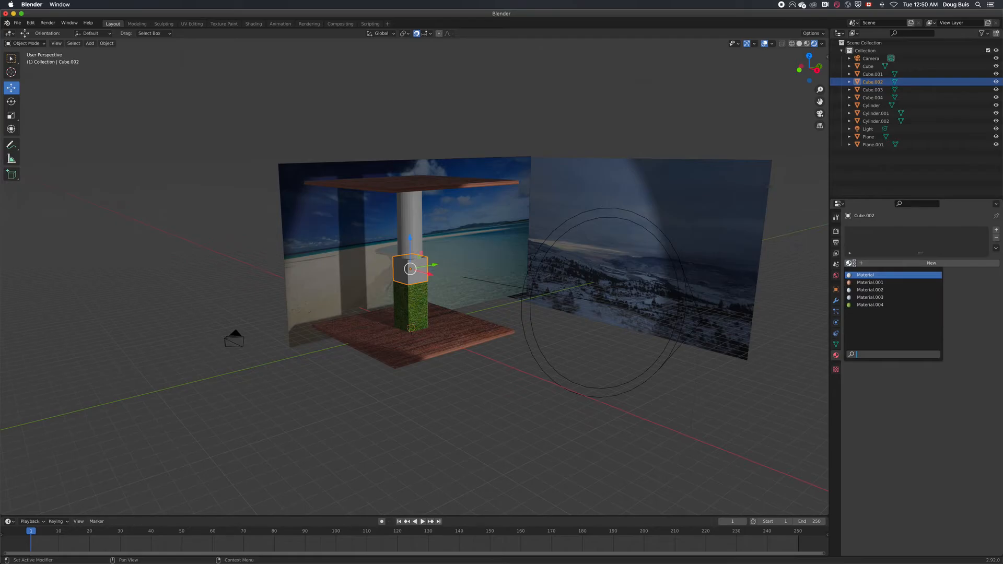
click(870, 283)
click(485, 406)
Assign Material.003 to the column's lowest cylinder and to the middle one, Cylinder.001
click(410, 249)
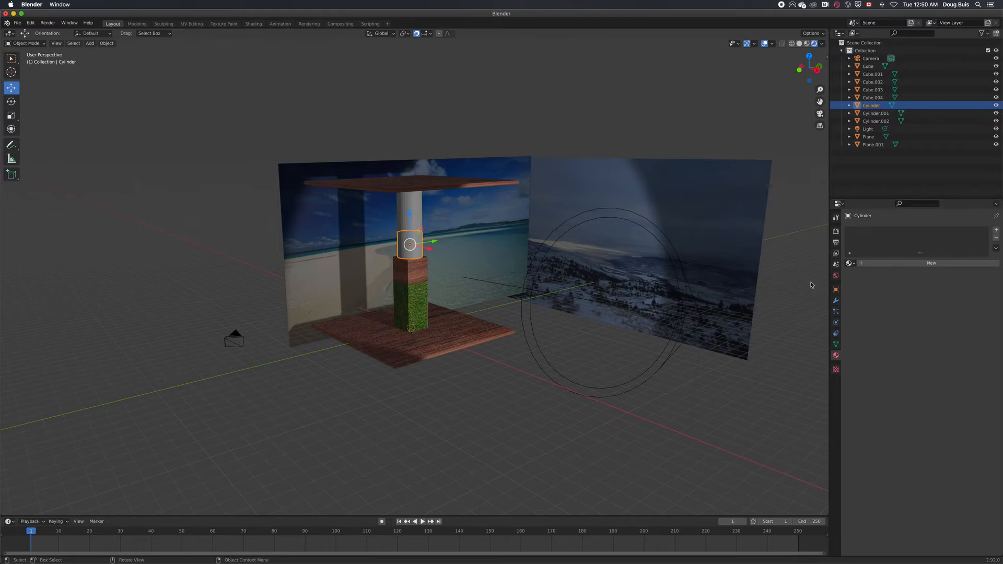
click(850, 263)
click(871, 296)
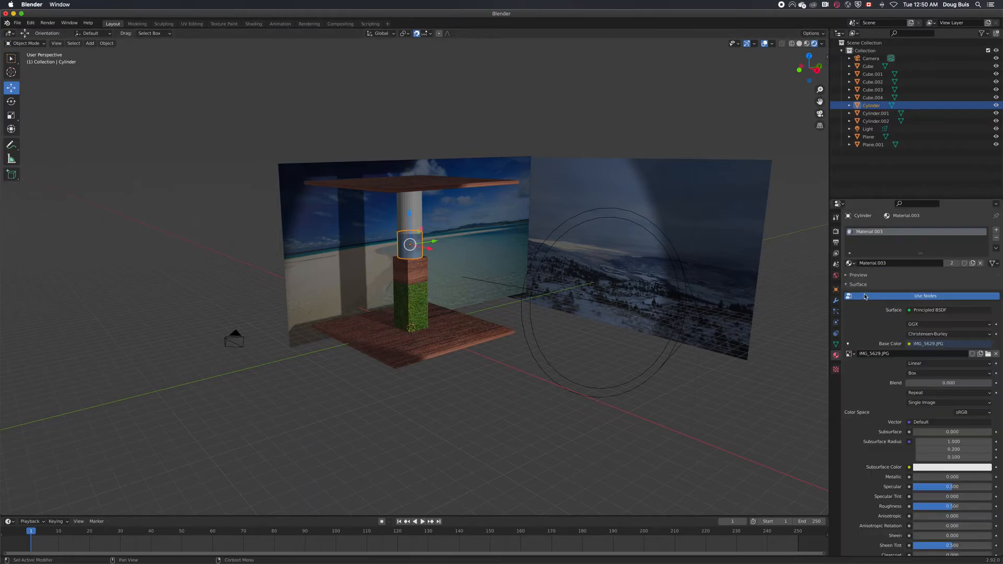
click(416, 222)
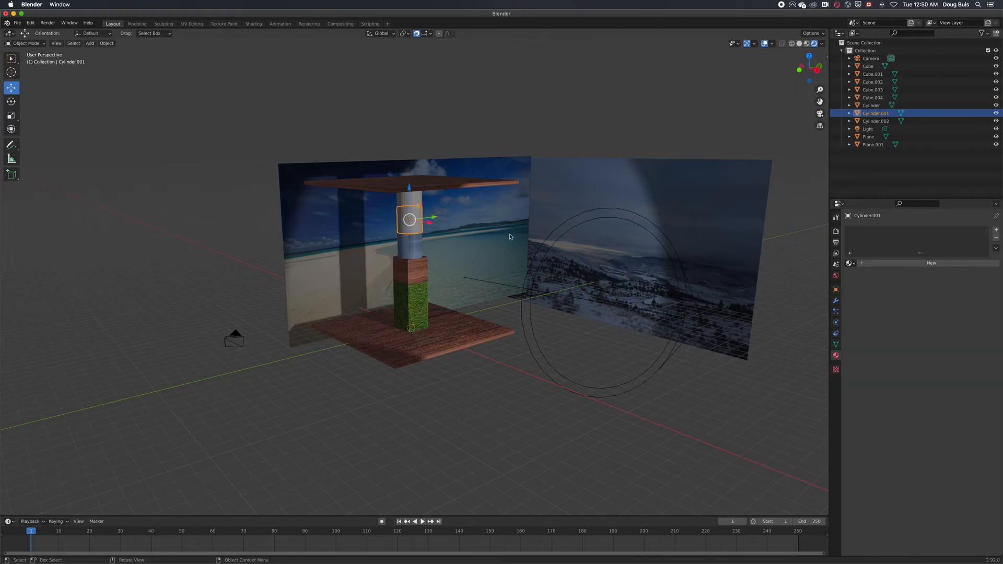
click(849, 264)
click(863, 295)
Try Material.002 on the uppermost cylinder, Cylinder.002, and switch it to Material.003
click(410, 196)
click(850, 263)
click(866, 290)
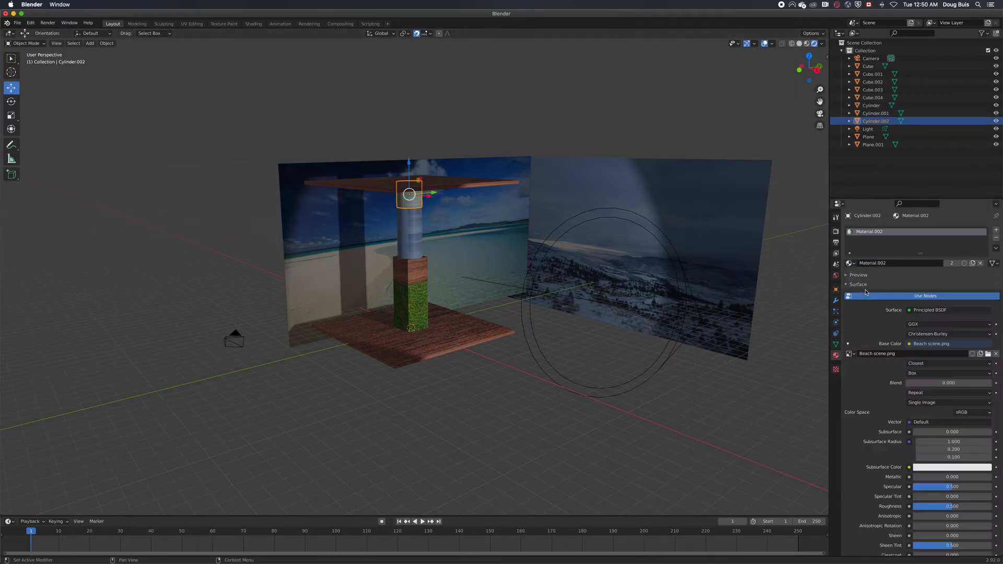
click(850, 263)
click(865, 295)
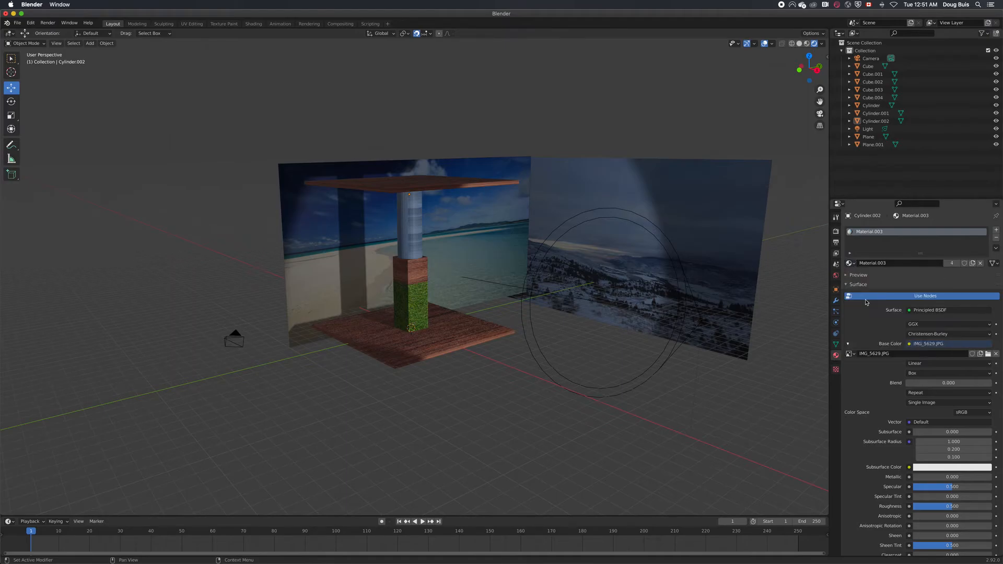
click(850, 263)
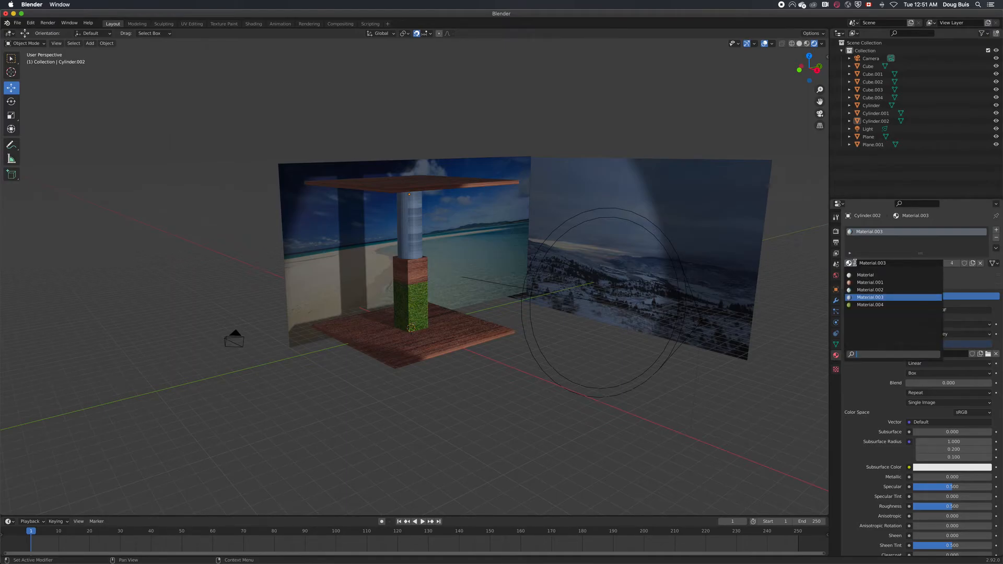
Replace the image in Material.003 with the brick picture VC_Summer__2962.jpg
click(987, 354)
click(418, 350)
click(680, 402)
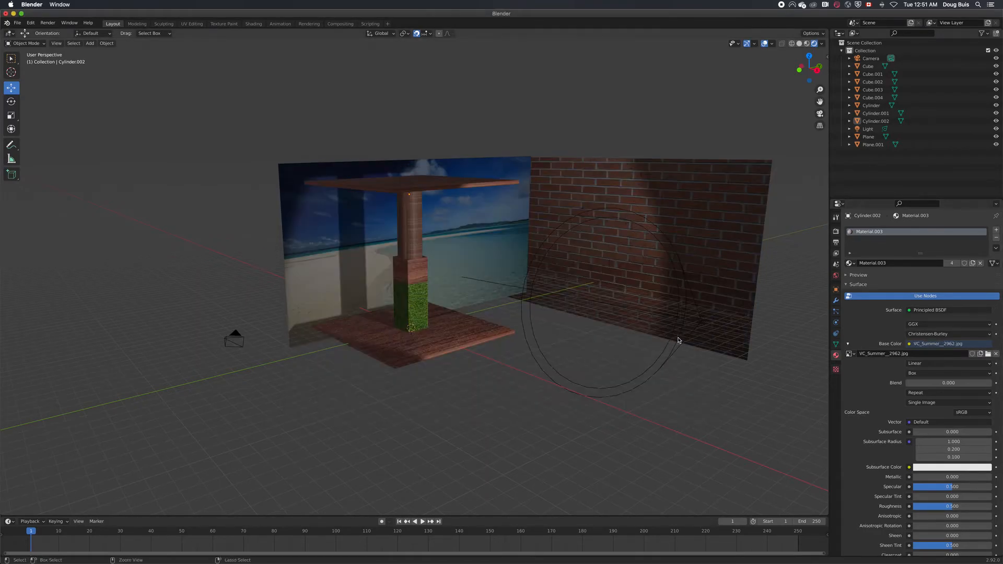
key(ctrl+z)
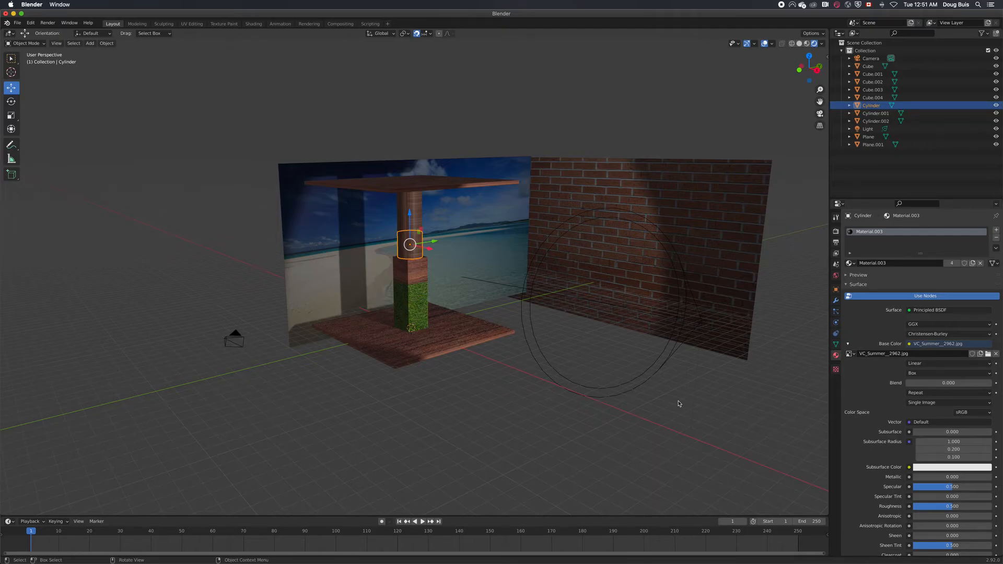
Assign the existing material named Material to Plane.001 and use an Image Texture as its base color
click(595, 249)
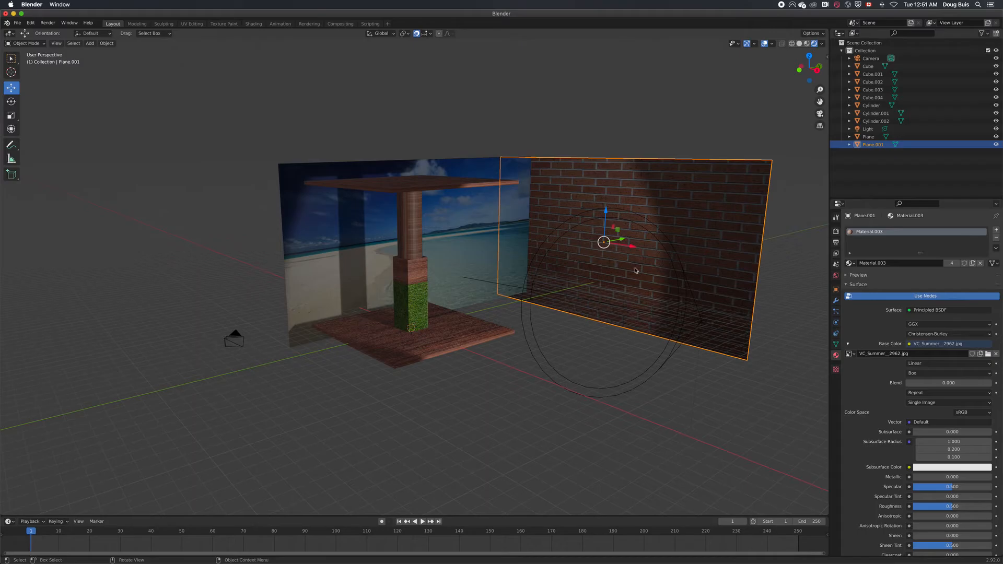
click(851, 264)
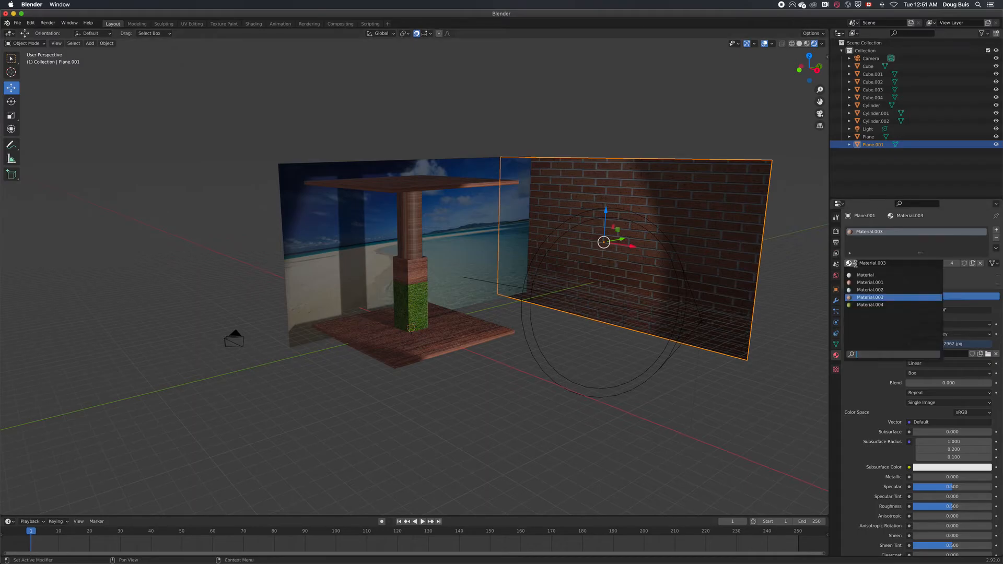
click(856, 264)
click(855, 264)
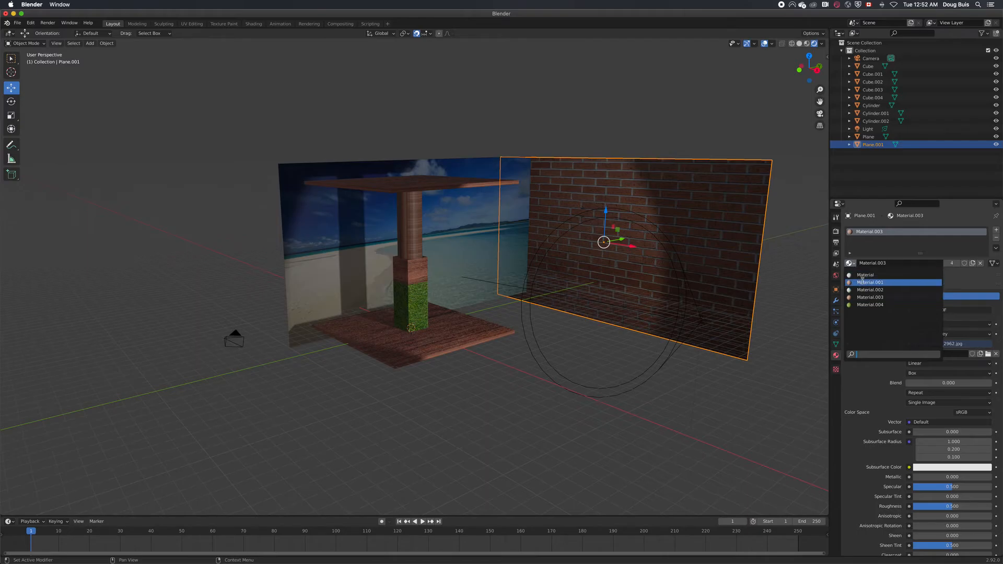
click(863, 275)
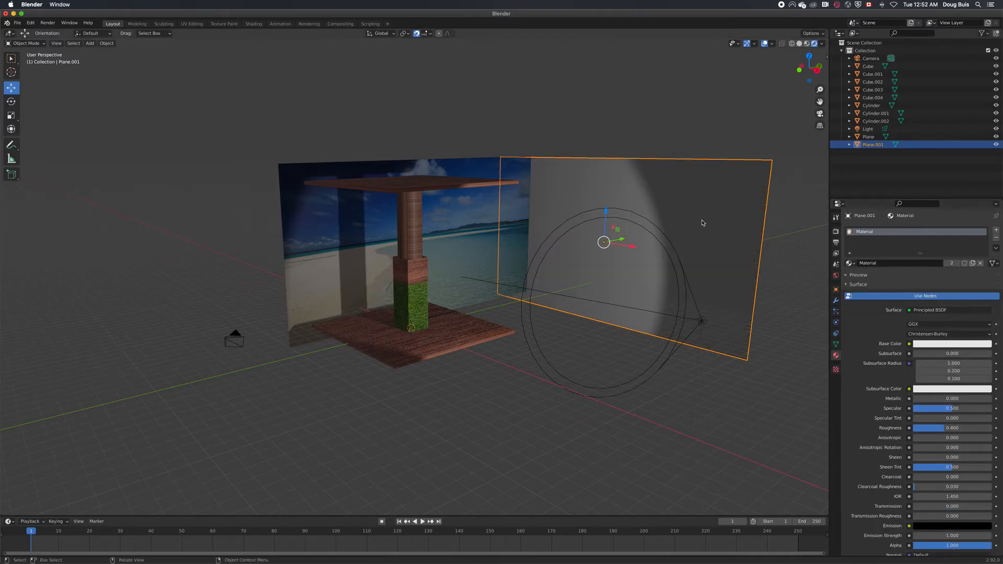
click(910, 344)
click(757, 402)
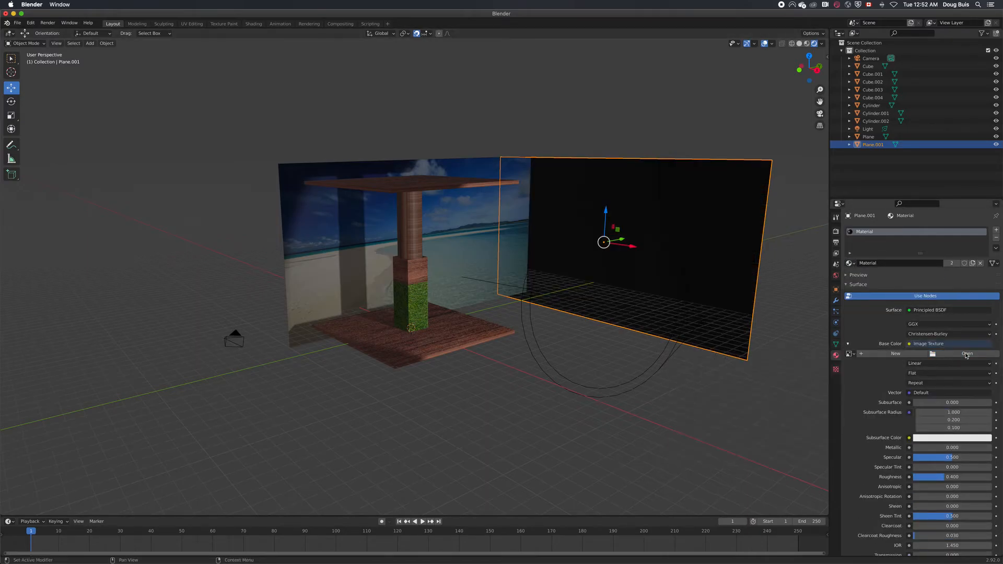
Load IMG_5658.JPG from the Desktop's textures folder as Plane.001's image texture and set its projection to Box
click(967, 355)
click(325, 256)
double_click(402, 260)
click(413, 293)
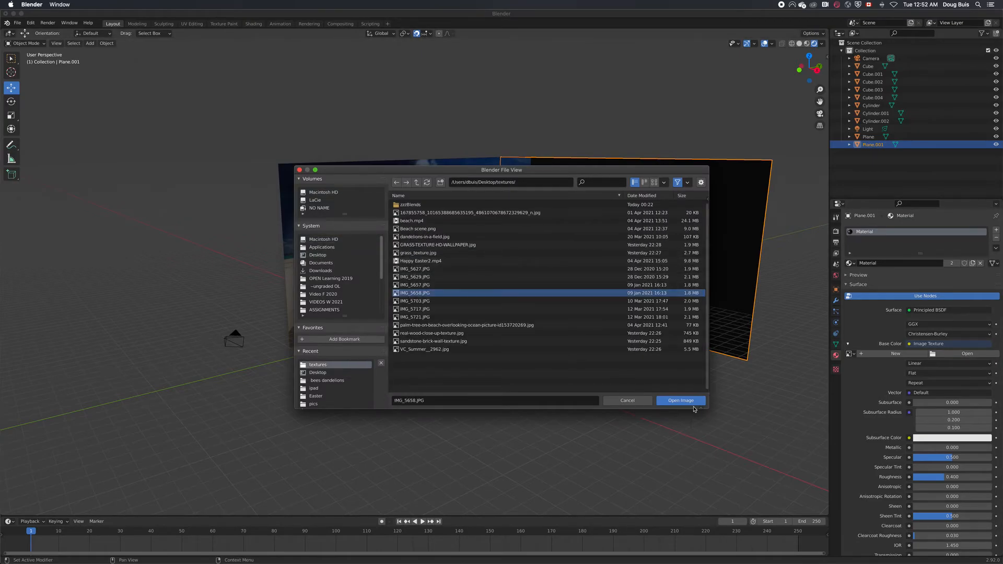
click(690, 404)
click(945, 374)
click(942, 393)
click(689, 418)
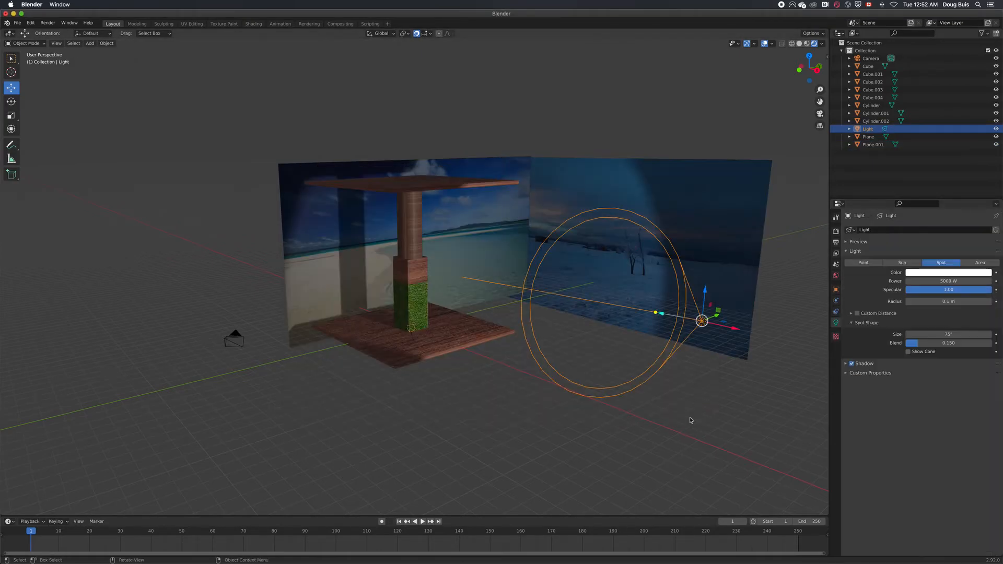
Assign the wood material, Material.001, to the column's lowest cylinder
click(416, 247)
click(851, 264)
click(870, 282)
click(850, 264)
click(417, 246)
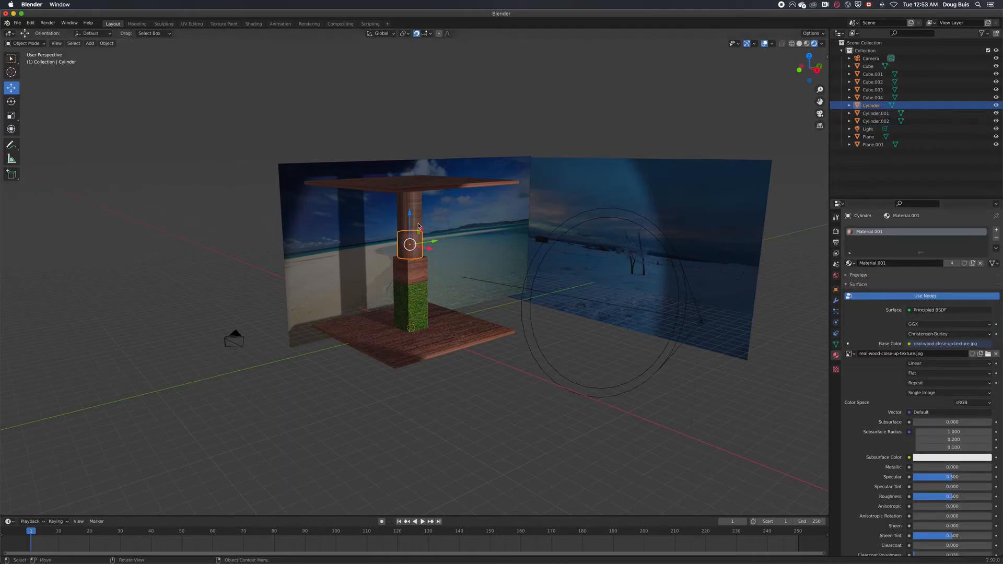
Set the brick texture's projection to Flat in Cylinder.001's material
click(418, 224)
click(968, 373)
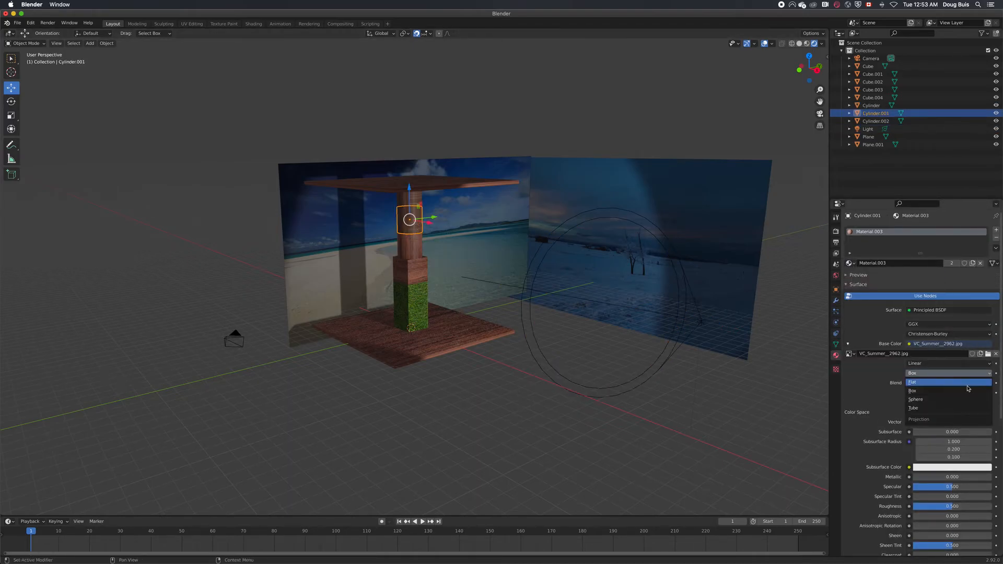
click(969, 384)
Assign the brick material, Material.003, to the column's lowest cylinder
click(411, 248)
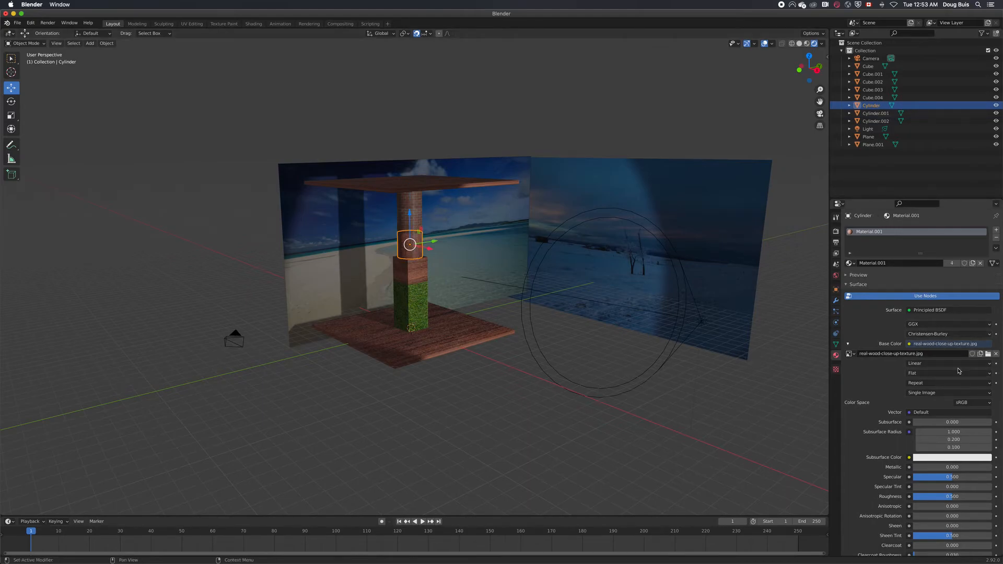
click(850, 263)
click(853, 264)
click(864, 296)
click(506, 389)
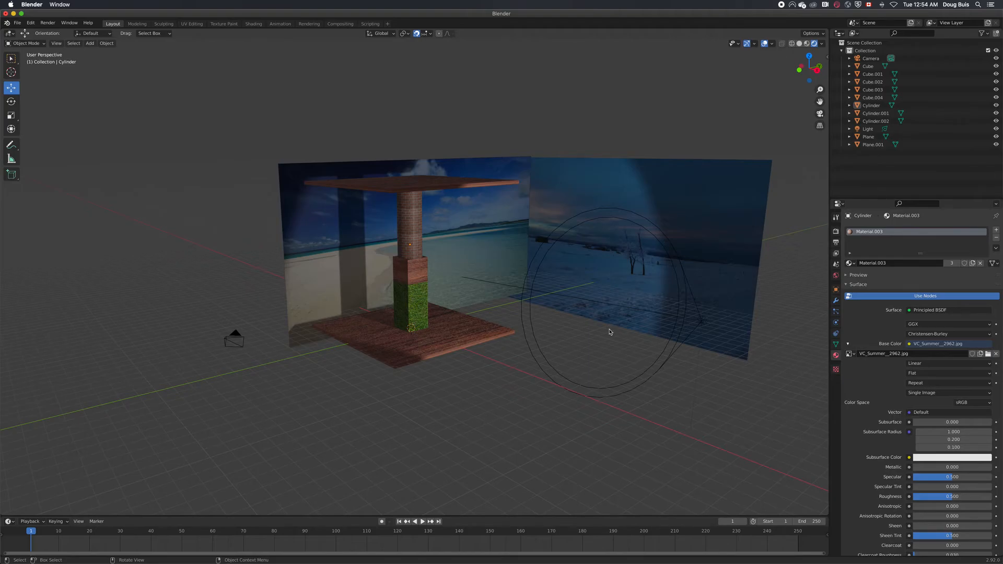
Duplicate the entire column with its floor and roof slabs and place the copy beside the original along the Y axis
click(426, 345)
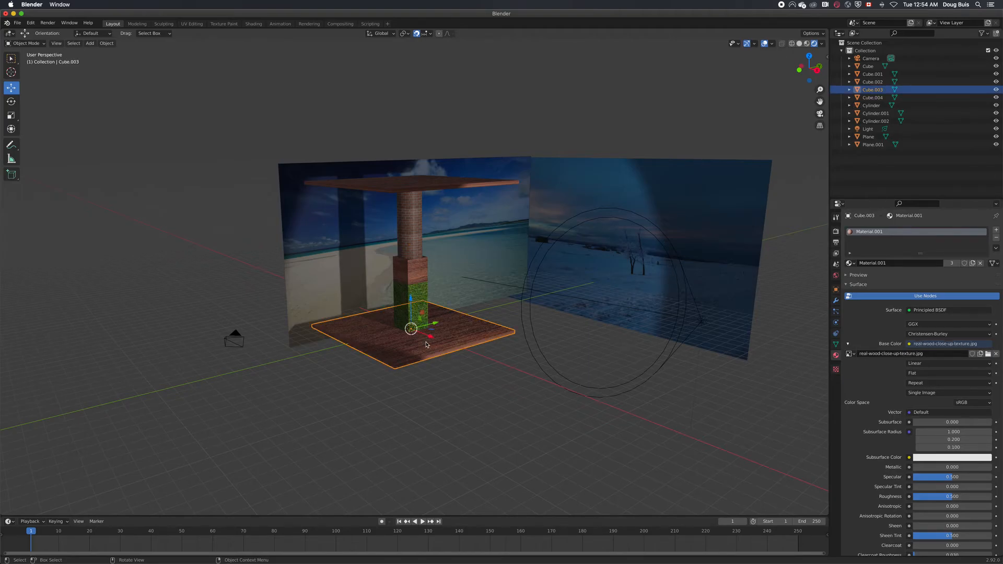
shift+click(416, 317)
shift+click(412, 293)
shift+click(411, 269)
shift+click(410, 243)
shift+click(416, 214)
shift+click(415, 201)
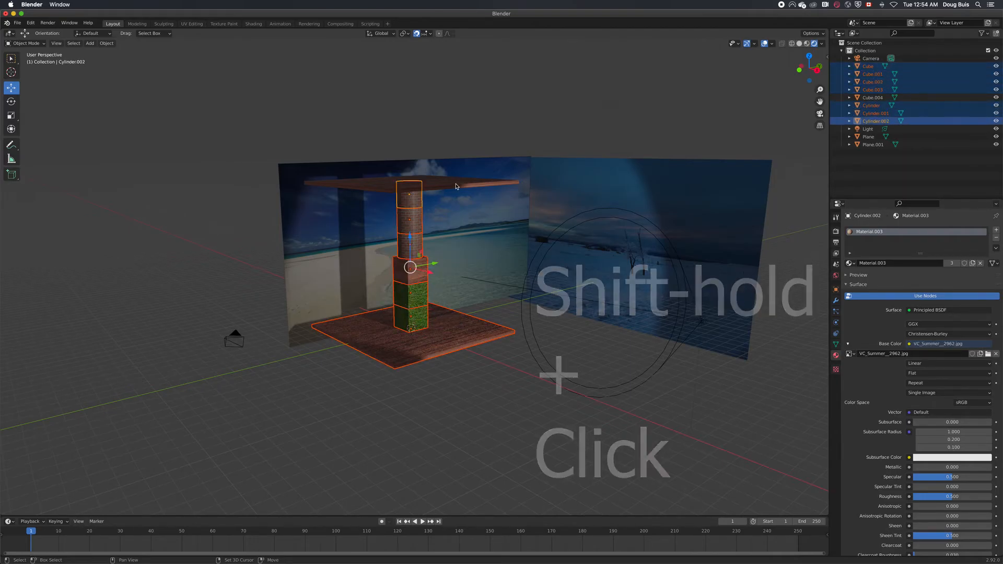
shift+click(450, 183)
right_click(506, 247)
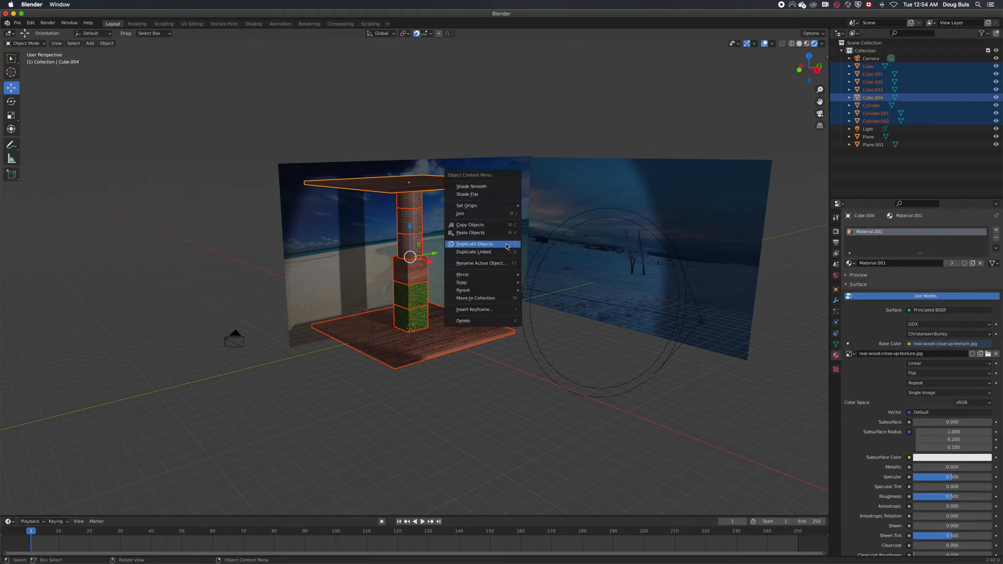
click(506, 246)
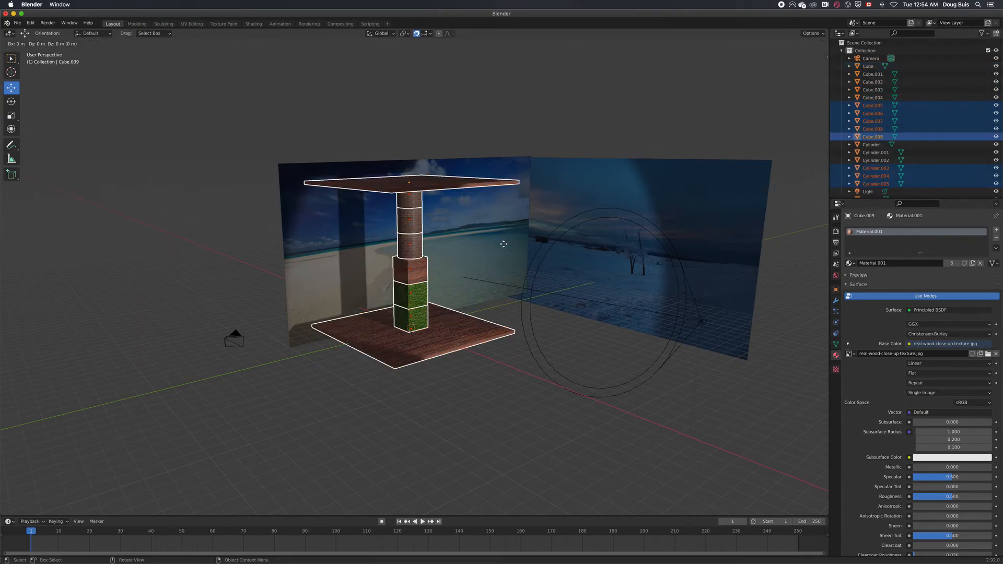
key(y)
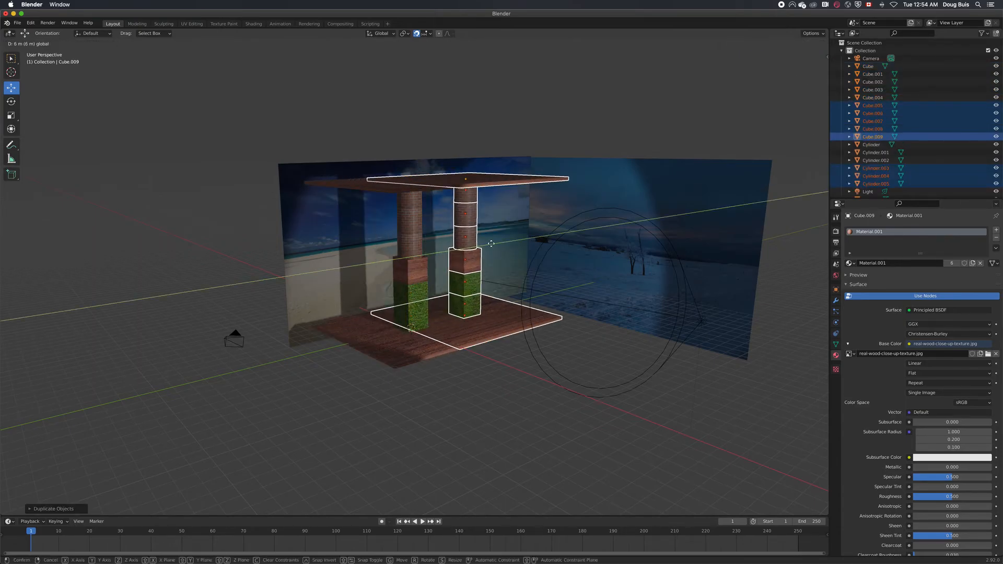
click(530, 230)
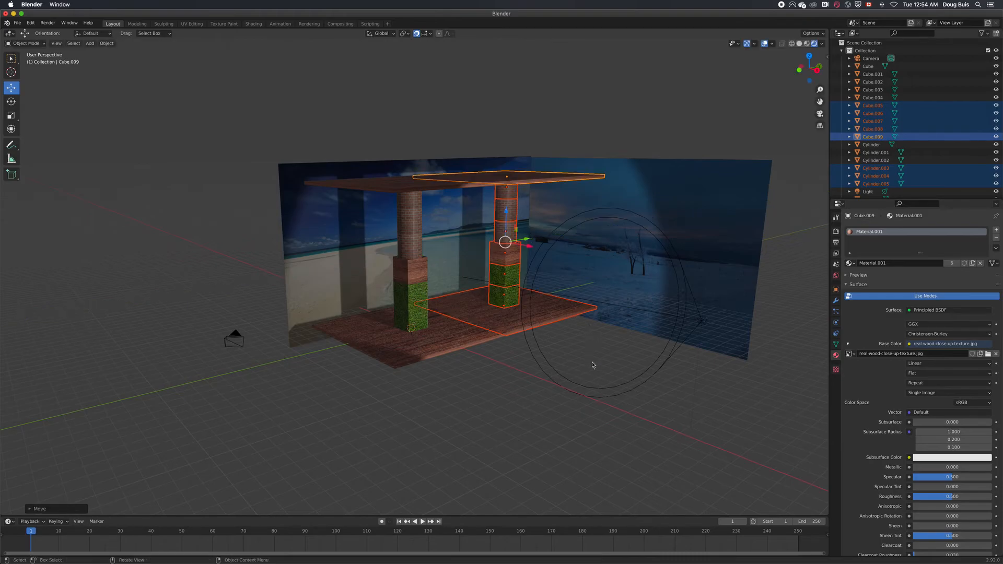
Move the spot light along the X axis farther away from the structure
middle_drag(599, 366, 550, 391)
drag(607, 257, 619, 258)
click(650, 381)
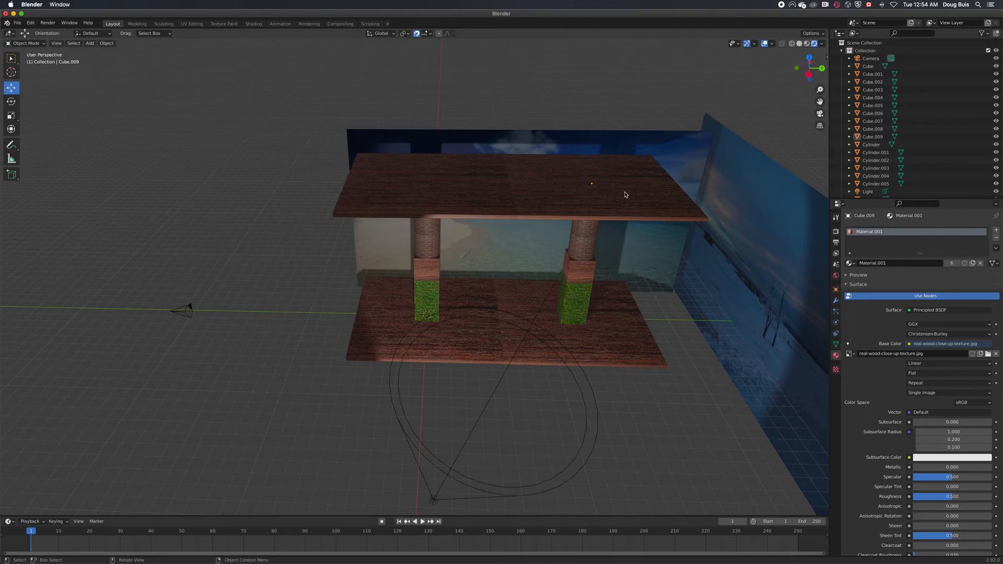
middle_drag(668, 353, 669, 355)
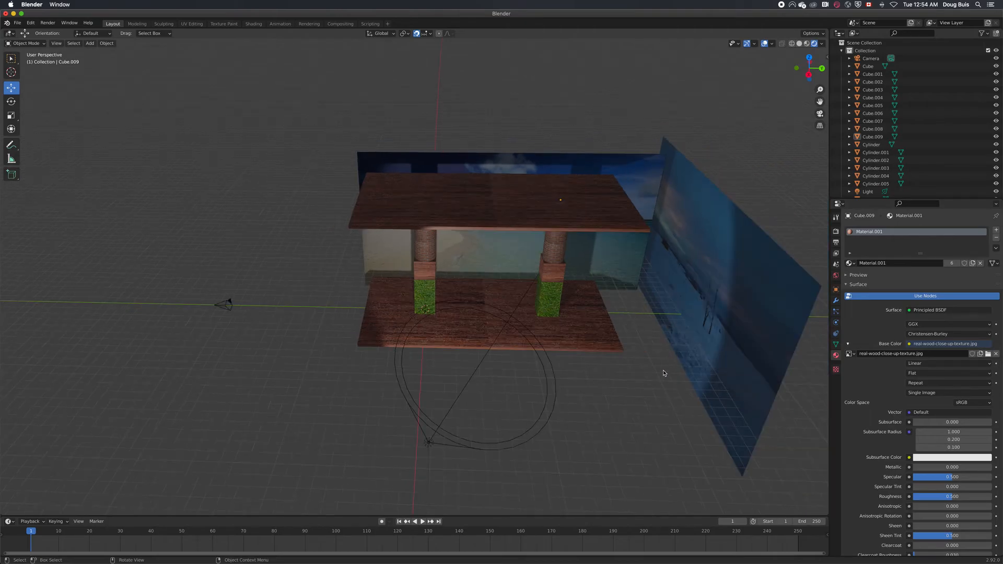
scroll(606, 379, down, 2)
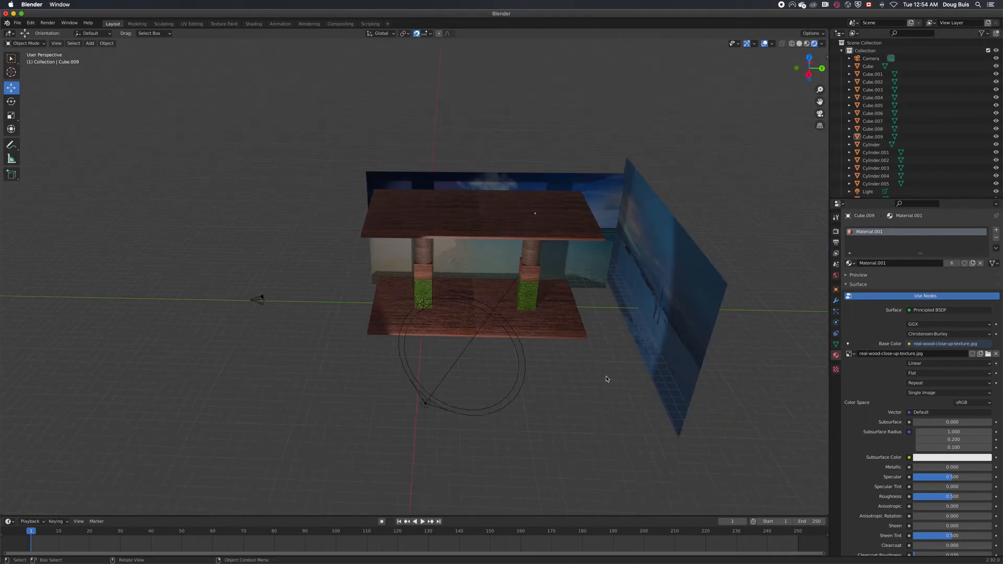
middle_drag(602, 384, 663, 309)
click(665, 299)
key(g)
key(x)
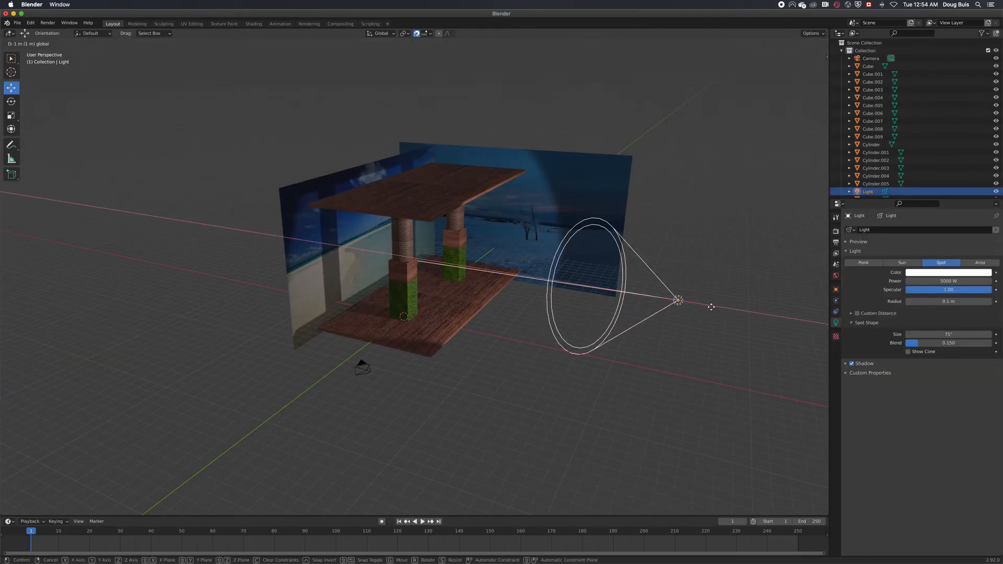
drag(781, 341, 862, 357)
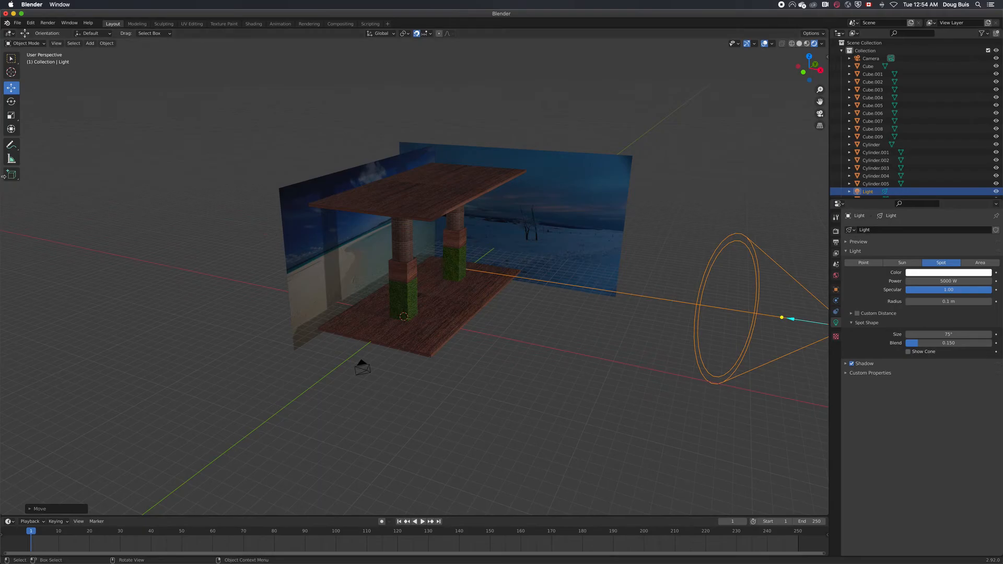
Duplicate both columns with all their floor and roof slabs and place the copy in front of the originals
click(407, 211)
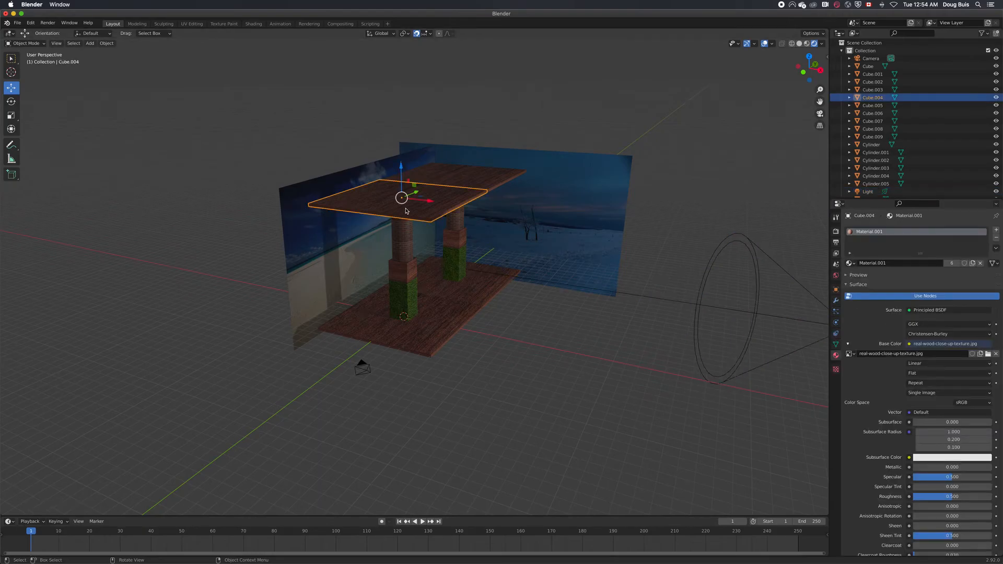
shift+click(466, 174)
middle_drag(466, 174, 465, 144)
shift+click(403, 212)
shift+click(456, 212)
shift+click(457, 229)
shift+click(457, 246)
shift+click(403, 253)
shift+click(403, 231)
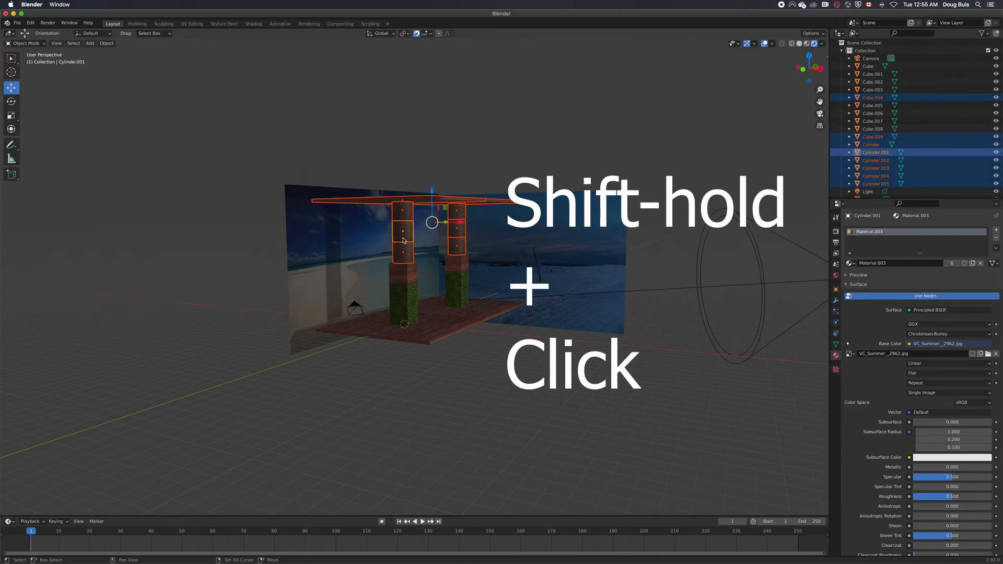
shift+click(458, 297)
shift+click(401, 301)
shift+click(400, 314)
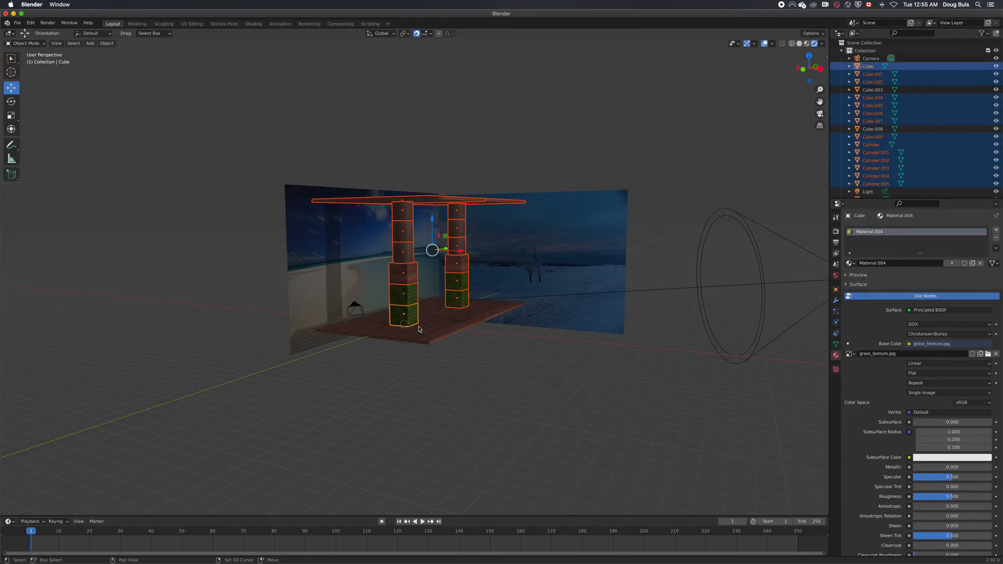
shift+click(449, 319)
shift+click(474, 312)
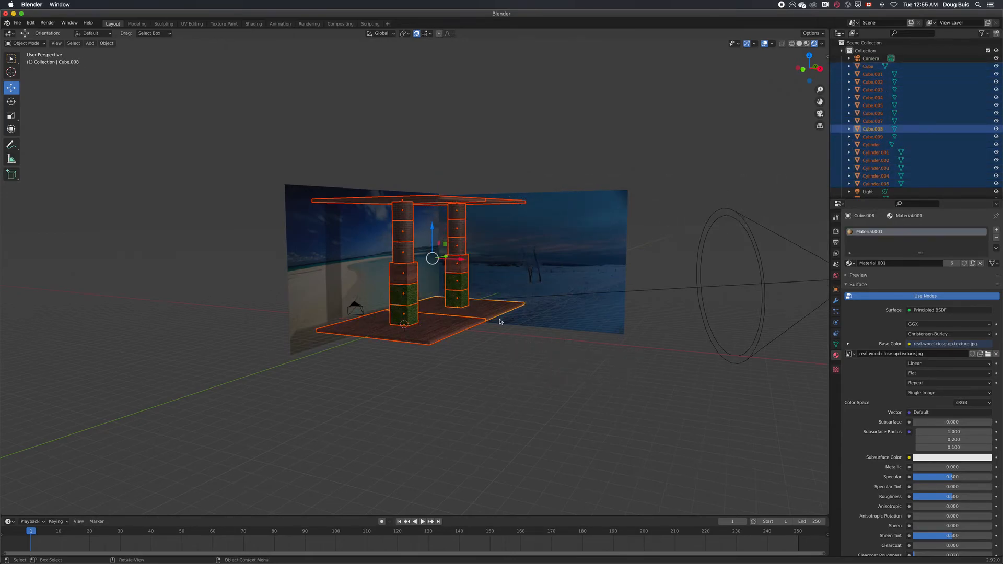
right_click(510, 337)
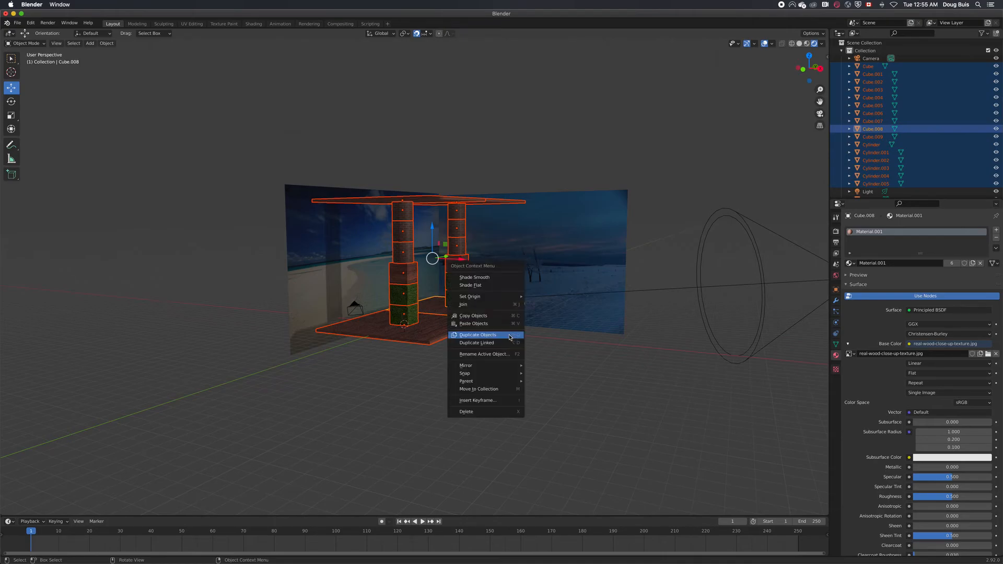
click(509, 337)
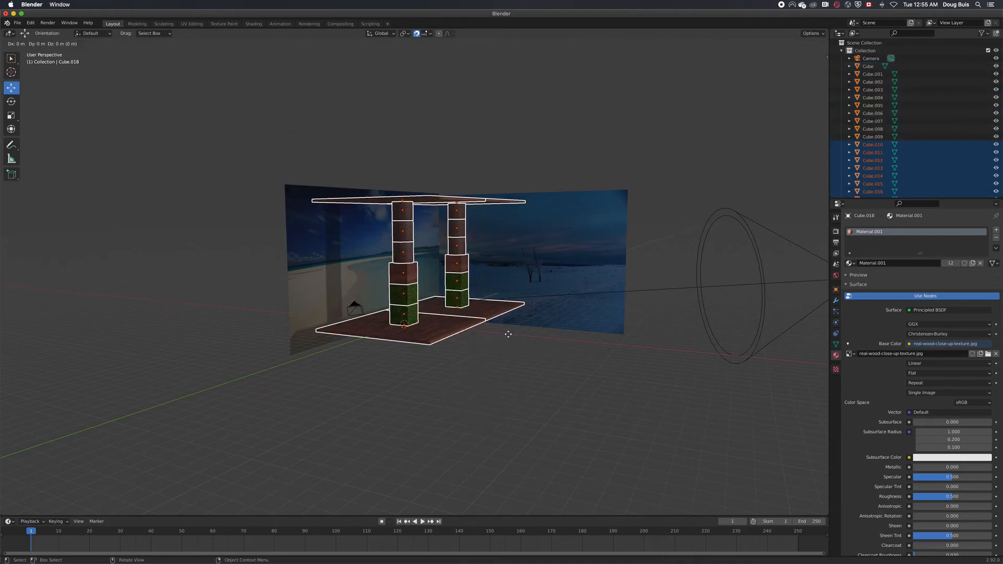
click(595, 344)
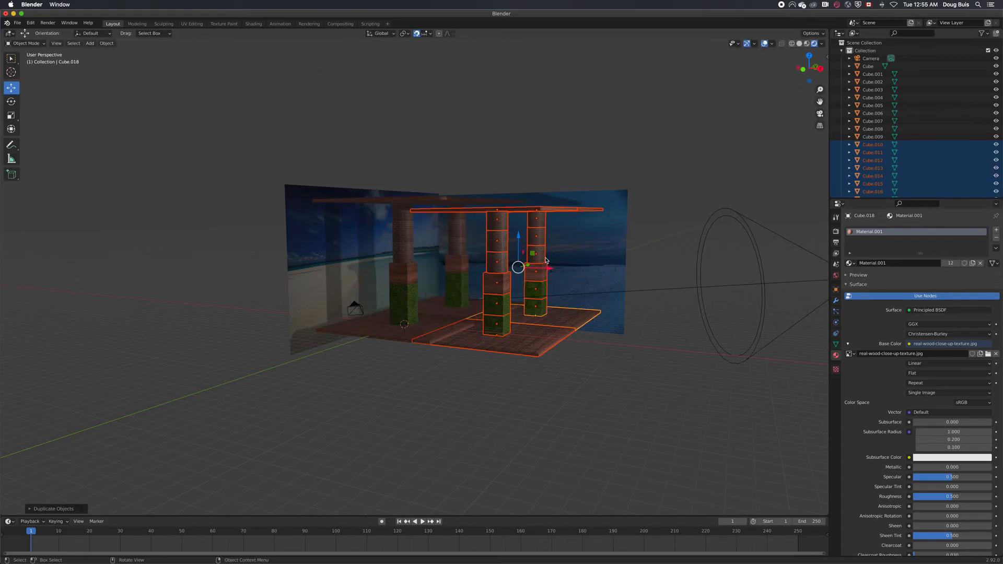
Raise the copied pair of columns 1 m and shift it along the X axis relative to the original pair
key(g)
key(z)
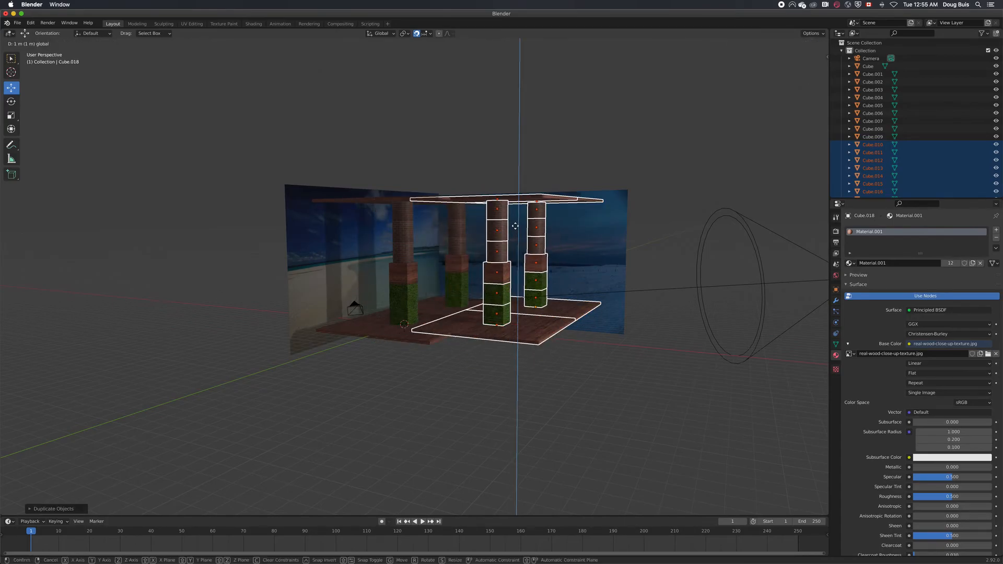
click(514, 226)
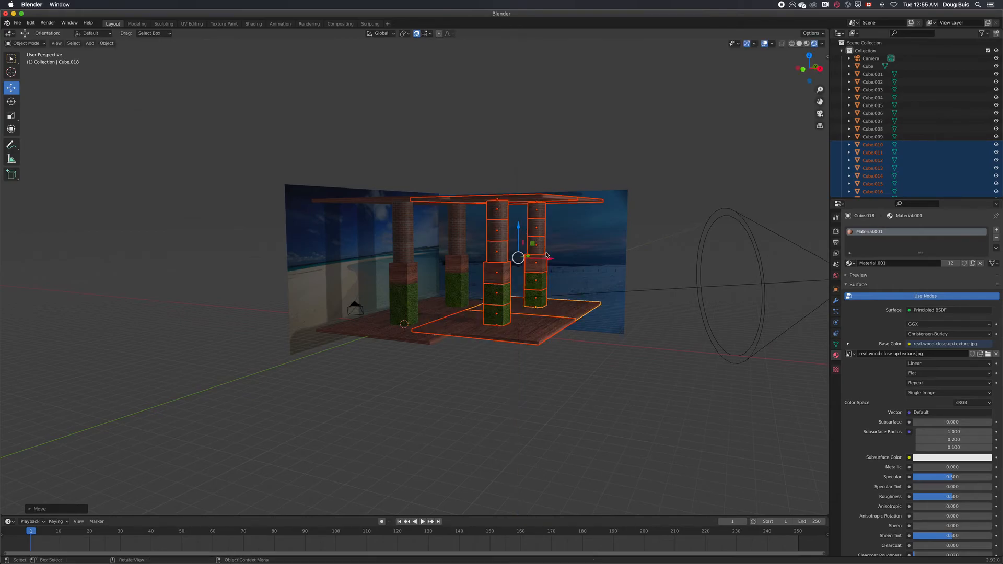
key(g)
key(x)
drag(555, 260, 564, 261)
drag(537, 226, 537, 237)
drag(626, 330, 633, 356)
middle_drag(600, 365, 592, 344)
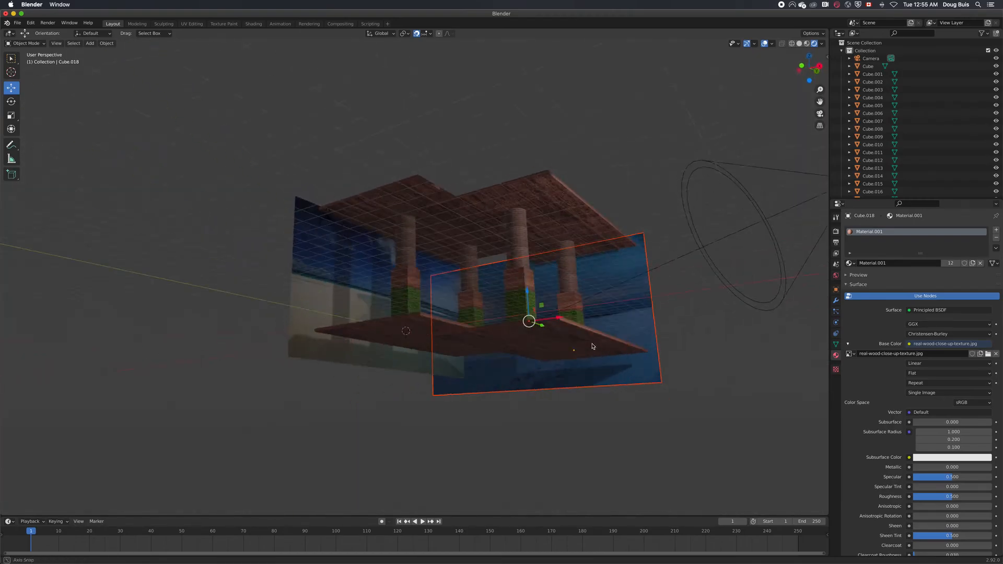
drag(675, 399, 511, 222)
click(657, 427)
key(ctrl+z)
Adjust the copied columns' height along the Z axis so their floor and roof slabs are level with the original ones
key(g)
key(z)
drag(536, 240, 537, 239)
click(683, 362)
middle_drag(651, 322, 686, 368)
middle_drag(573, 268, 427, 268)
key(ctrl+z)
drag(462, 327, 431, 313)
right_click(431, 313)
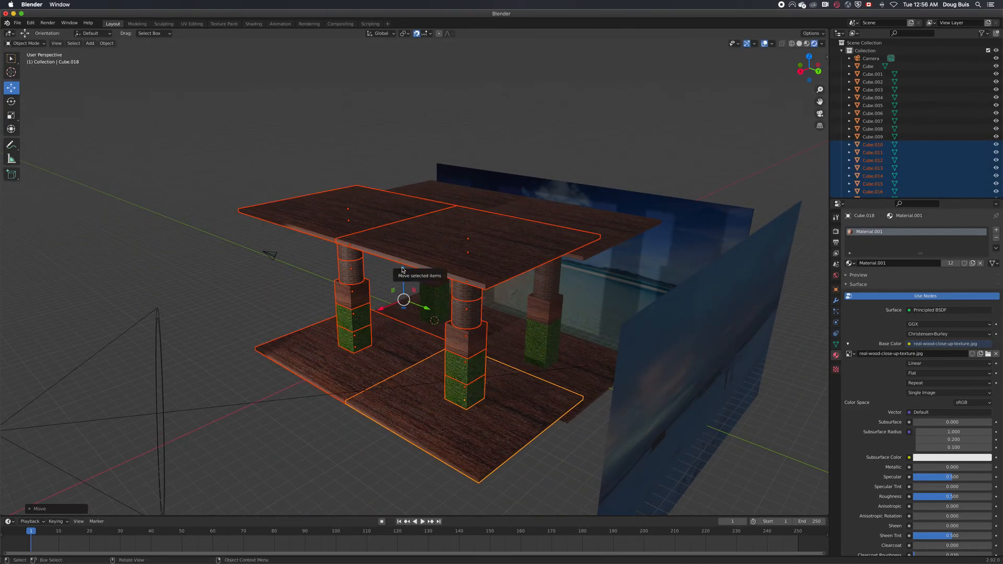
click(301, 420)
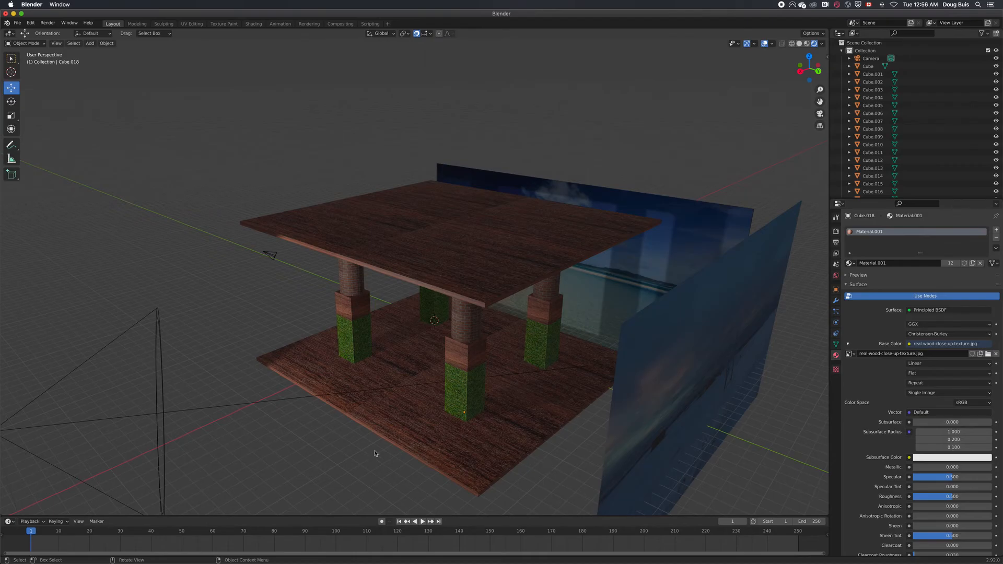
Move the beach wall plane and the snow scene wall plane along the Y axis closer to the four-column structure
middle_drag(201, 335, 250, 320)
click(653, 289)
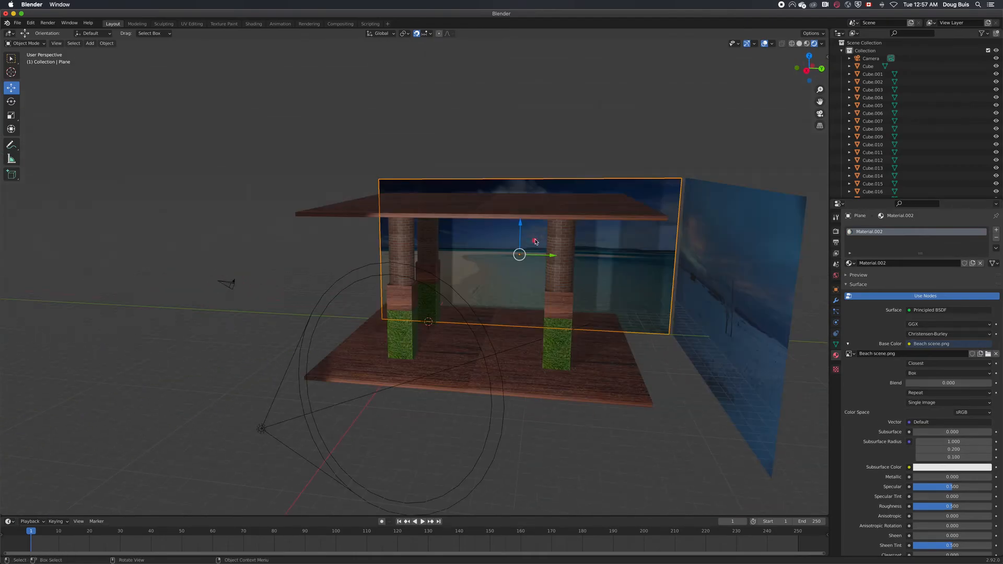
drag(553, 257, 505, 260)
click(717, 287)
drag(717, 287, 693, 296)
click(754, 361)
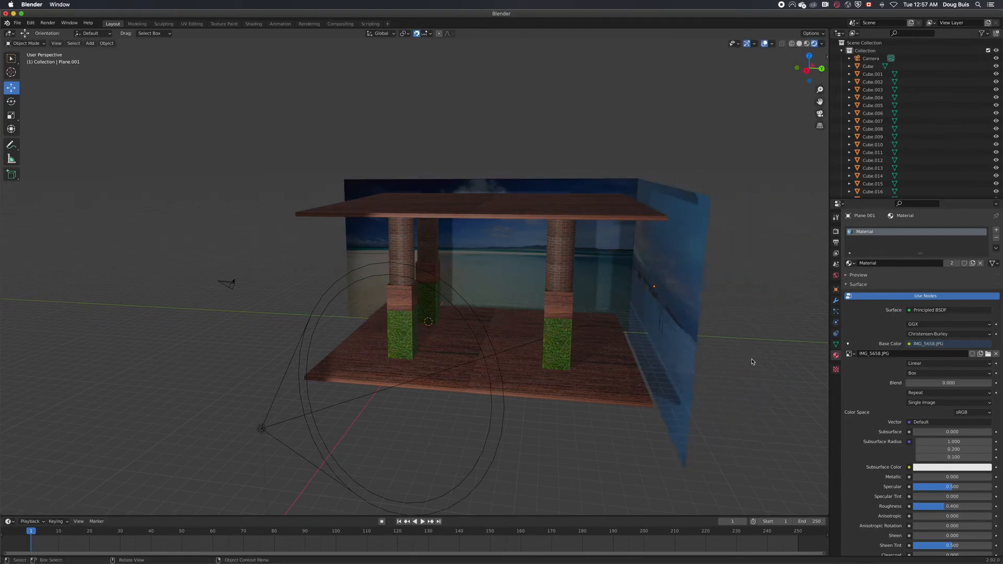
Select the spot light and set its power to 10000 W
mouse_move(573, 450)
middle_down()
mouse_move(603, 443)
mouse_move(571, 469)
middle_up()
scroll(572, 468, down, 6)
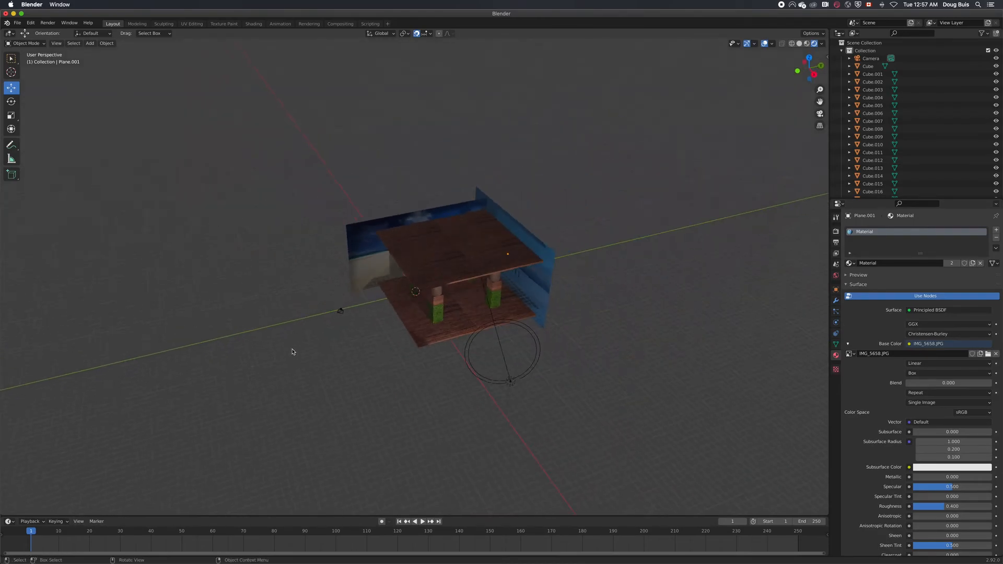
click(509, 382)
drag(526, 406, 544, 459)
click(365, 333)
middle_drag(365, 333, 400, 296)
drag(950, 281, 947, 281)
text(1000)
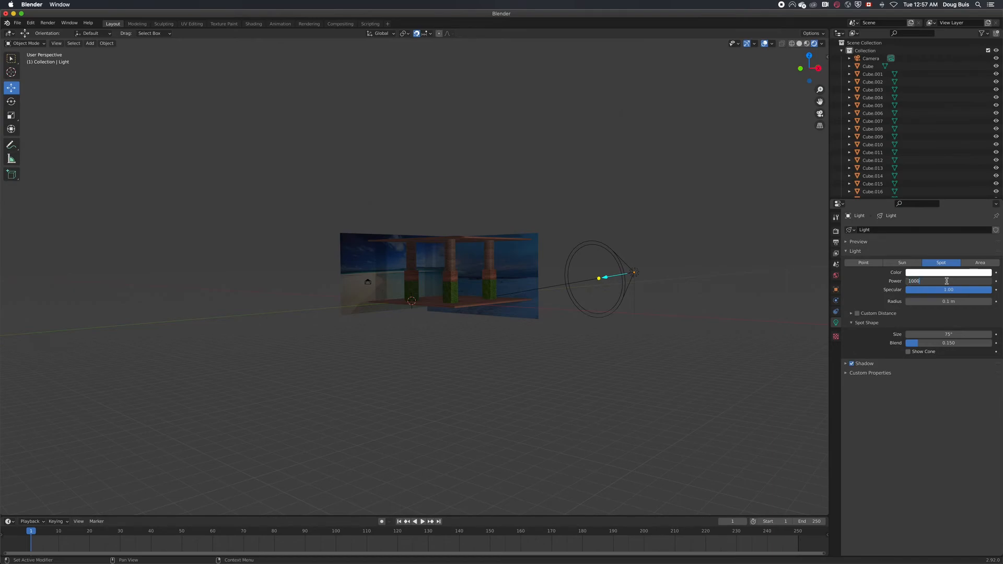
text(0)
key(Return)
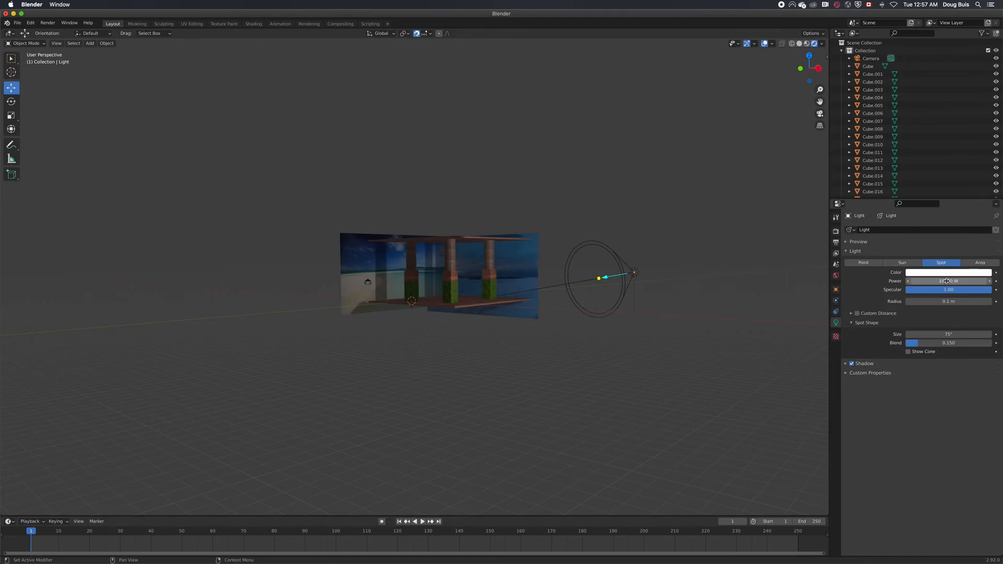
Try the Area, Spot and Point types for the light and set it to Sun
click(981, 263)
click(940, 264)
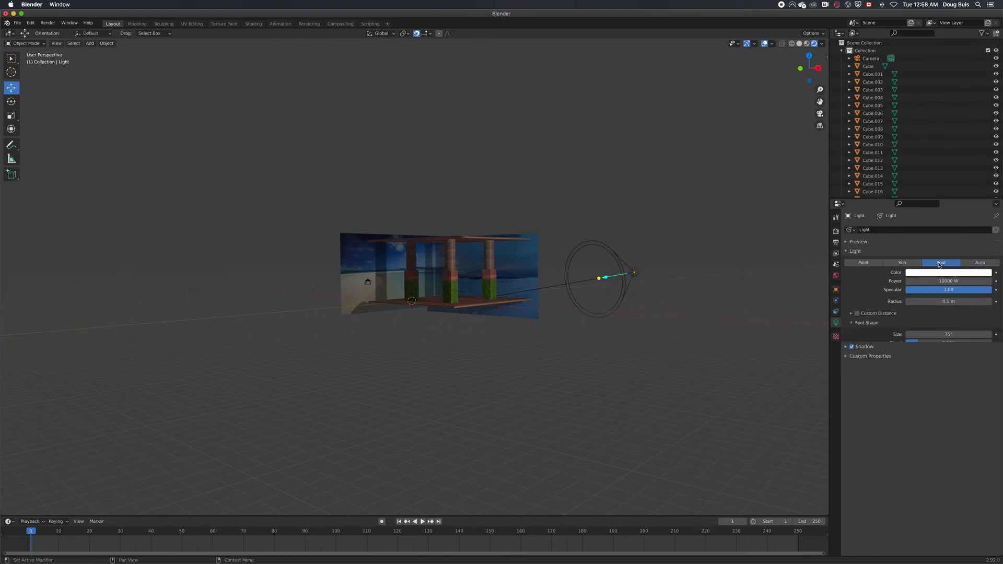
click(902, 263)
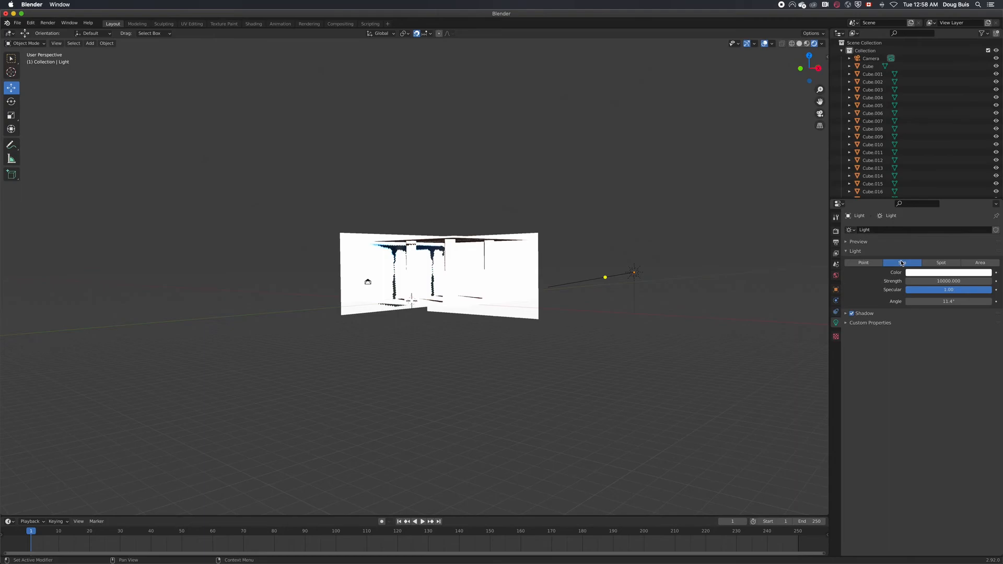
click(864, 263)
click(902, 262)
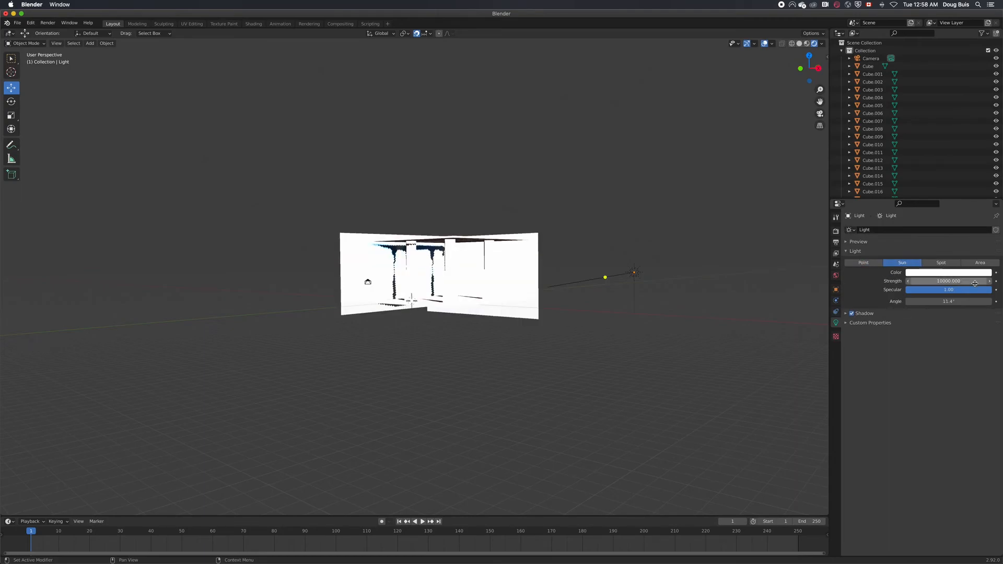
Set the sun light's strength to 200
click(959, 281)
key(BackSpace)
key(BackSpace)
key(BackSpace)
key(BackSpace)
key(BackSpace)
key(BackSpace)
key(BackSpace)
text(2)
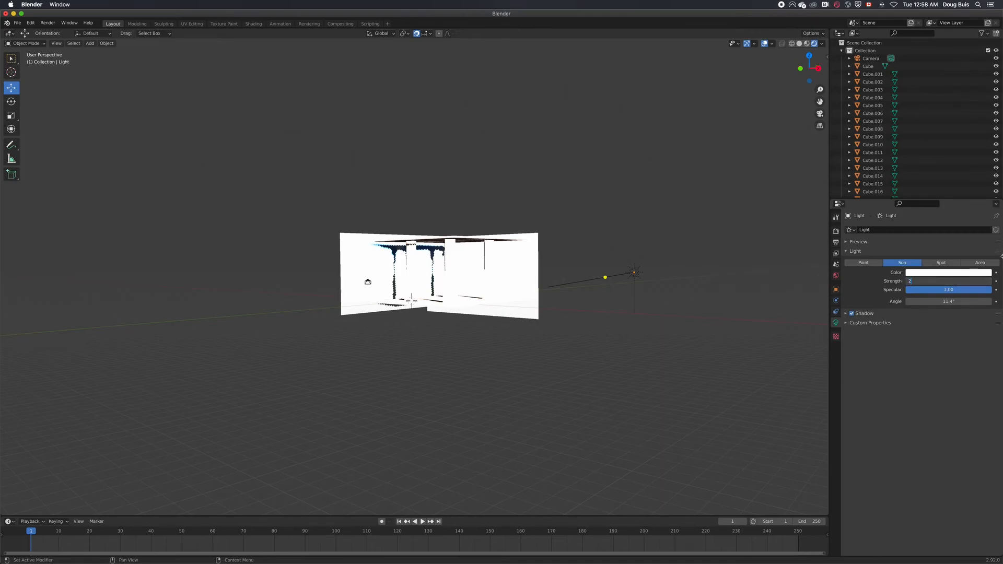
text(00)
key(Return)
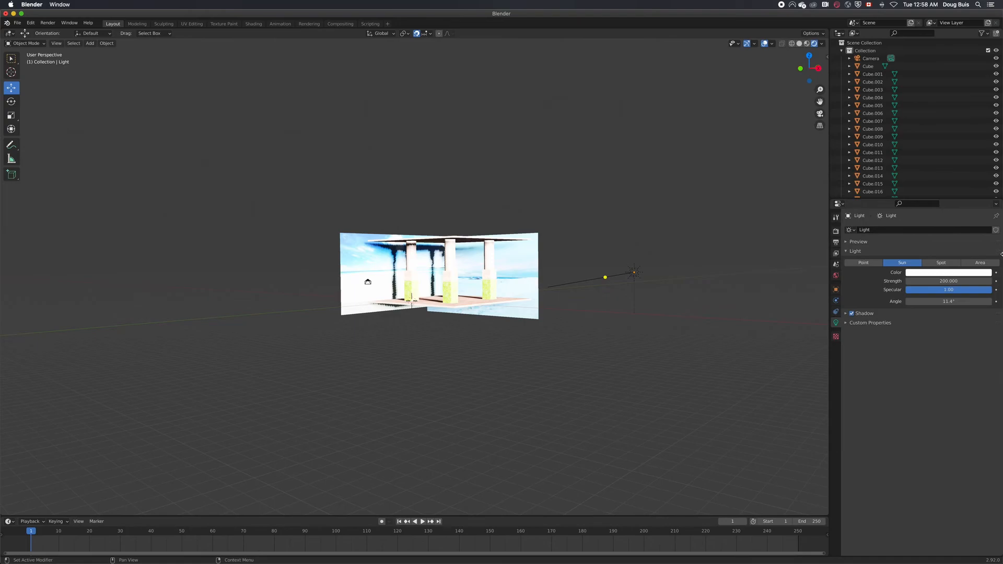
Set the sun light's strength to 2 and deselect the light
mouse_move(949, 281)
mouse_down()
mouse_move(925, 281)
mouse_move(941, 281)
mouse_up()
click(954, 281)
key(BackSpace)
text(2)
key(Return)
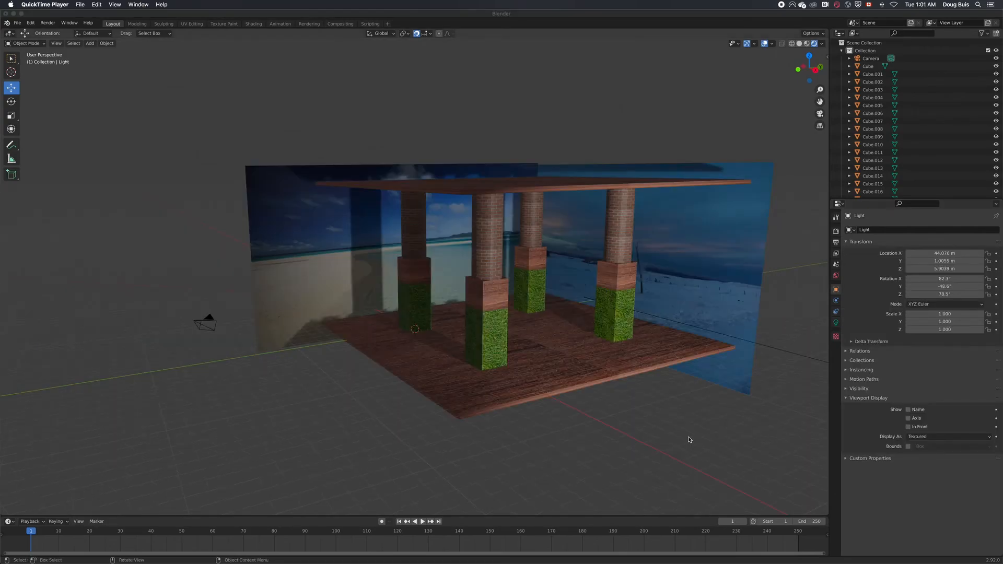
scroll(689, 441, up, 2)
click(688, 440)
middle_drag(688, 440, 632, 347)
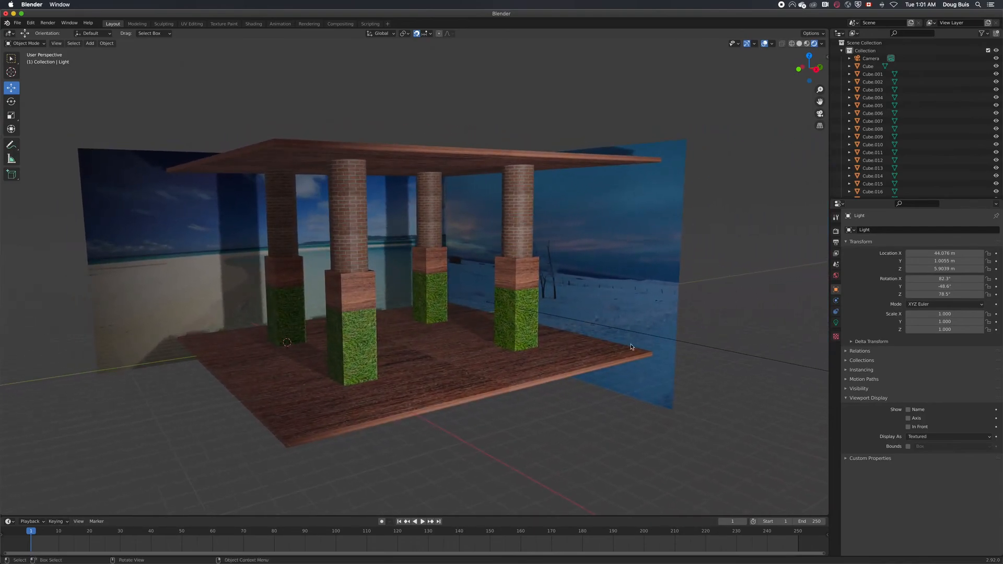
Select the winter-scene wall plane and set its X scale to 6.760 and its Z location to 5.7 m
click(630, 260)
scroll(630, 260, up, 2)
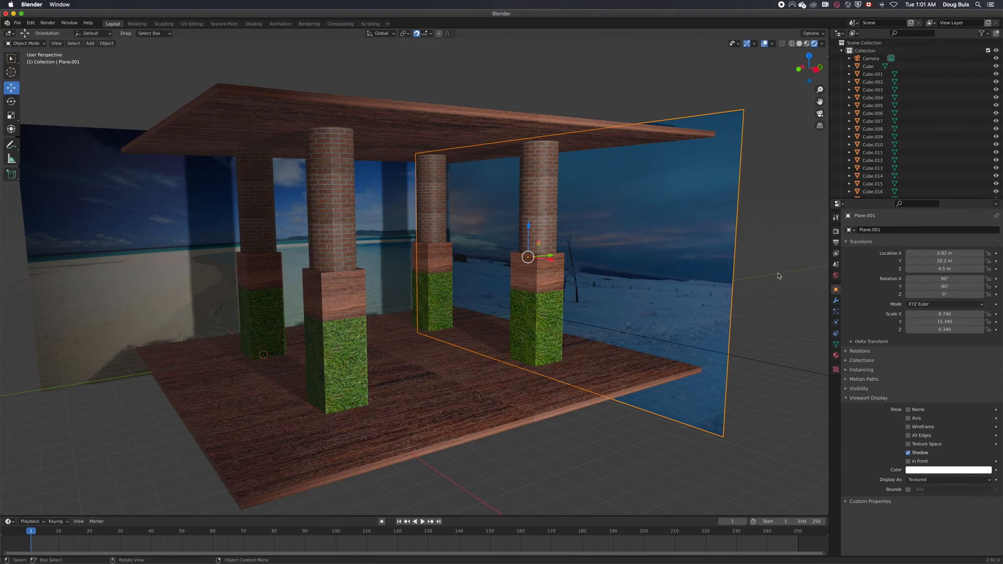
drag(956, 315, 904, 315)
drag(955, 269, 982, 270)
Scale the beach wall plane to X 6.620 and Y 12.360 and place it at Y 5.56 m, Z 5.98 m
click(387, 222)
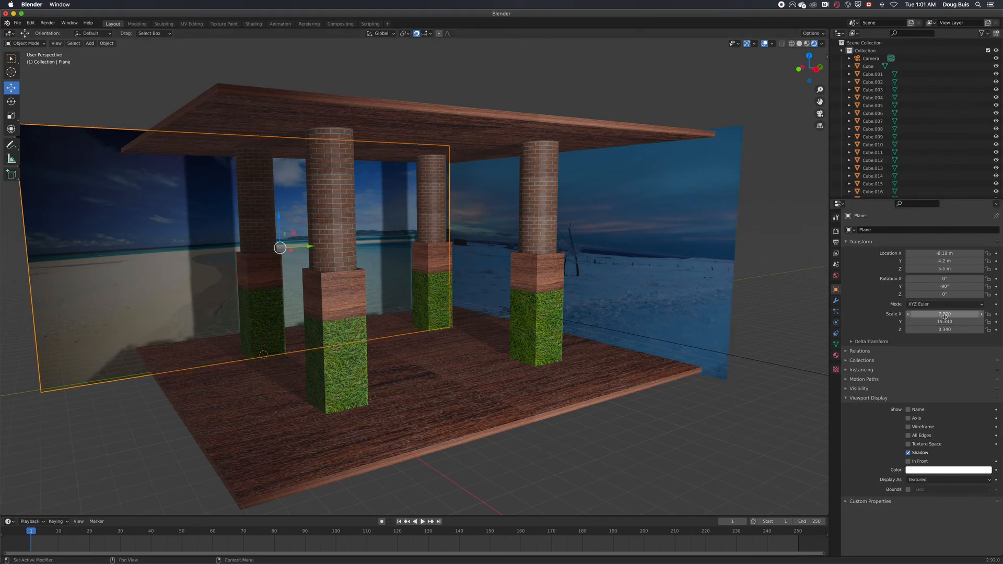
drag(945, 315, 899, 315)
drag(944, 269, 956, 269)
drag(942, 315, 866, 322)
drag(944, 261, 978, 261)
middle_drag(751, 375, 711, 403)
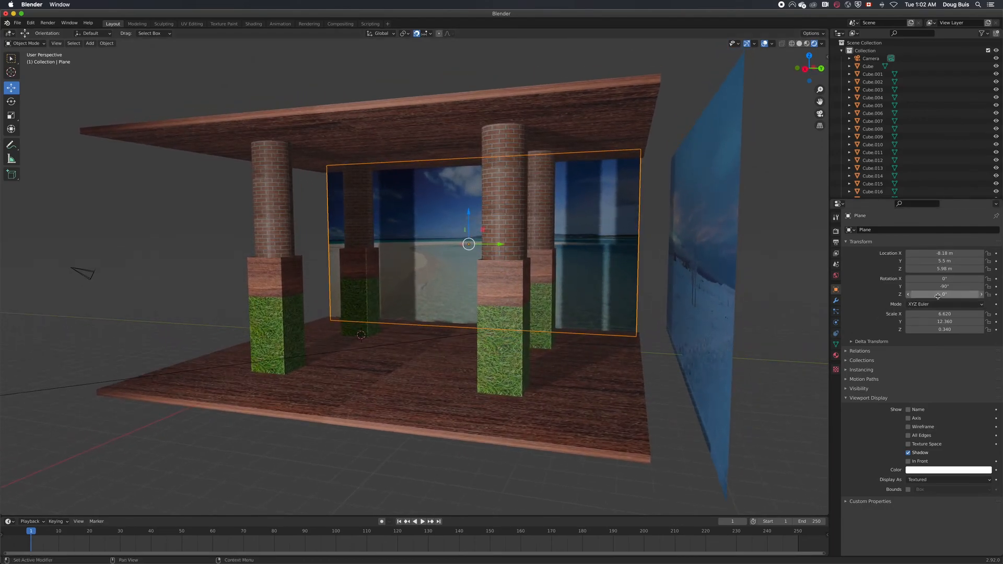
drag(946, 260, 947, 261)
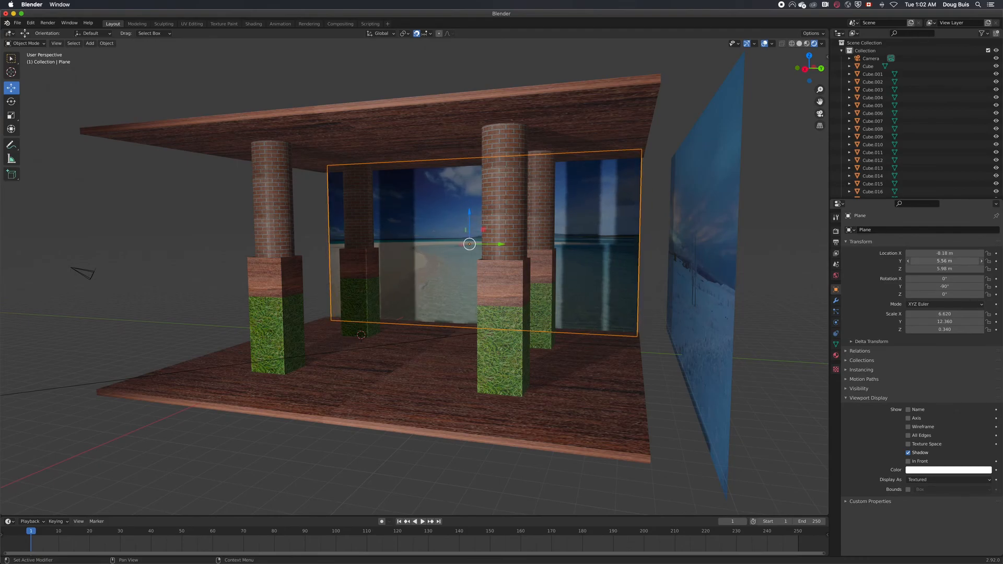
Move the winter-scene wall plane along Y to 18.1 m so it meets the edge of the floor
click(718, 287)
drag(735, 256, 681, 256)
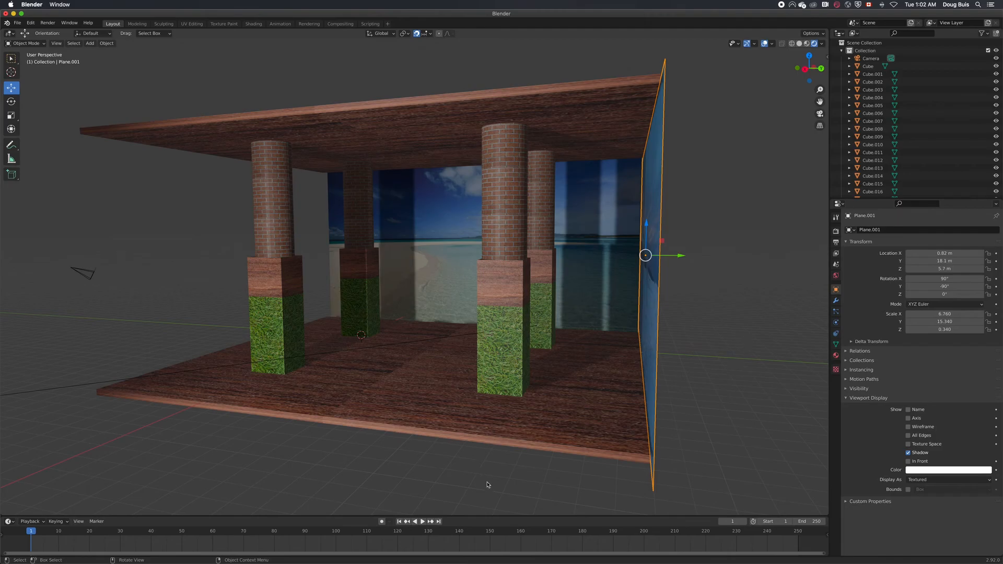
middle_drag(487, 483, 560, 481)
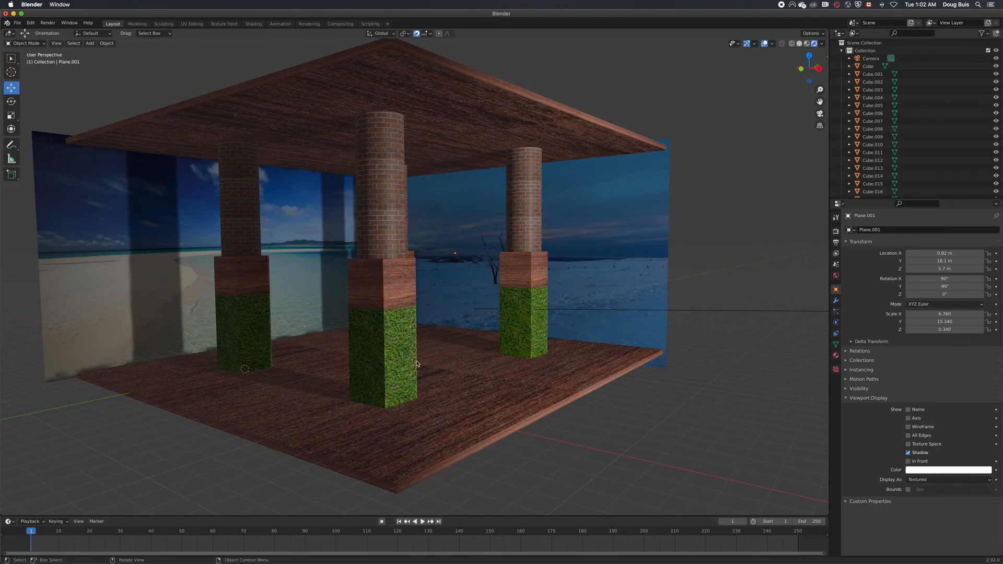
Assign the brick material, Material.003, to the bottom cube of the front column
click(399, 366)
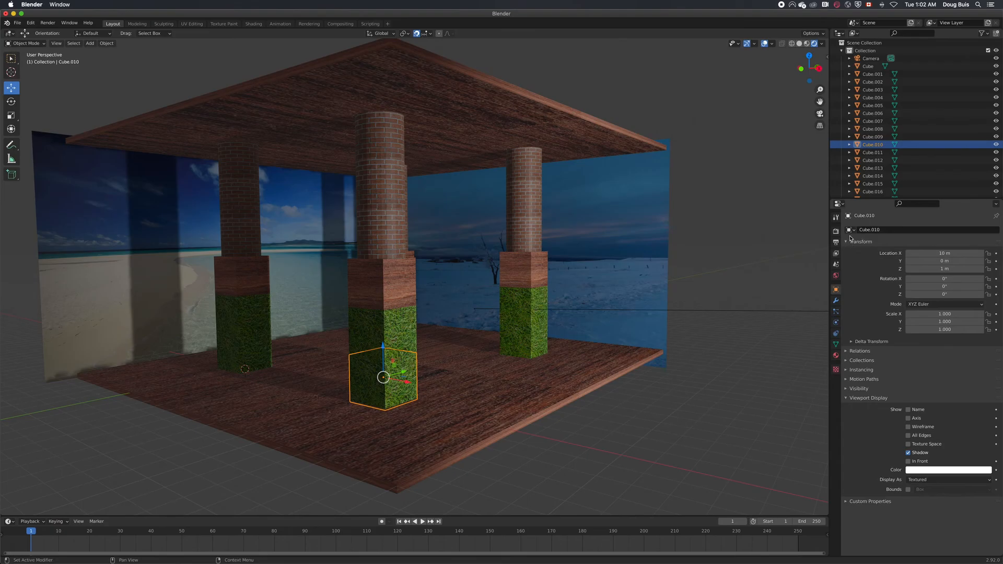
click(836, 355)
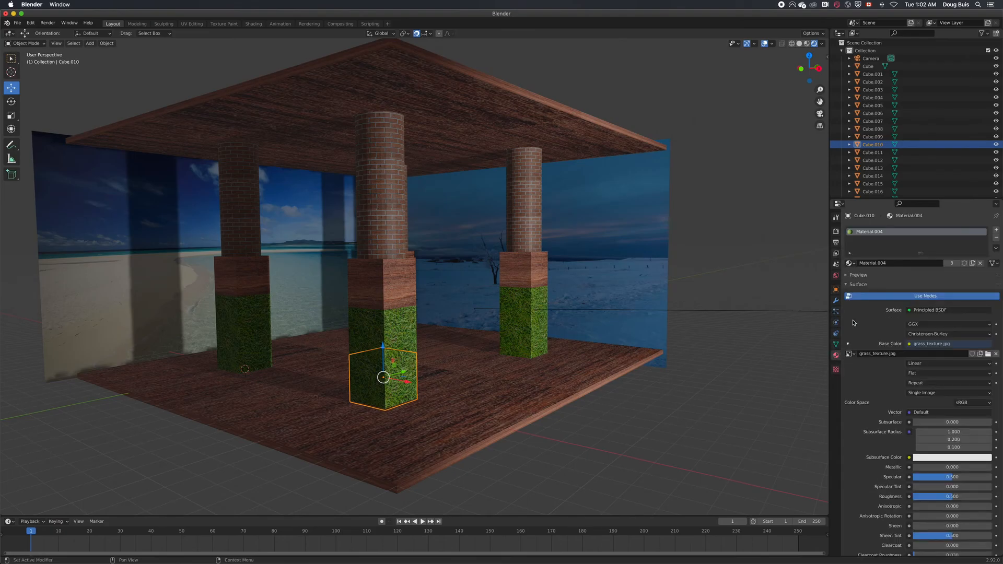
click(850, 263)
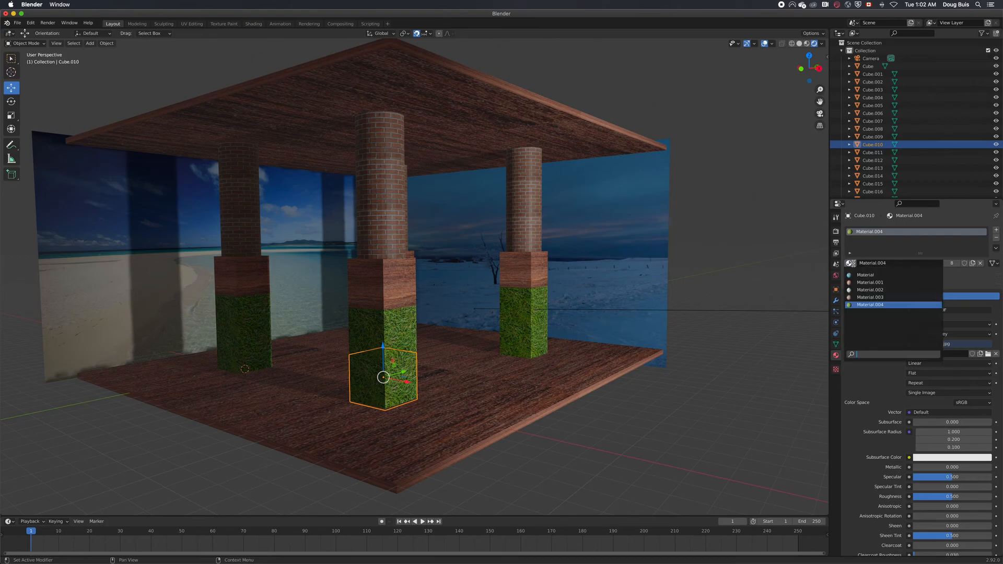
click(868, 296)
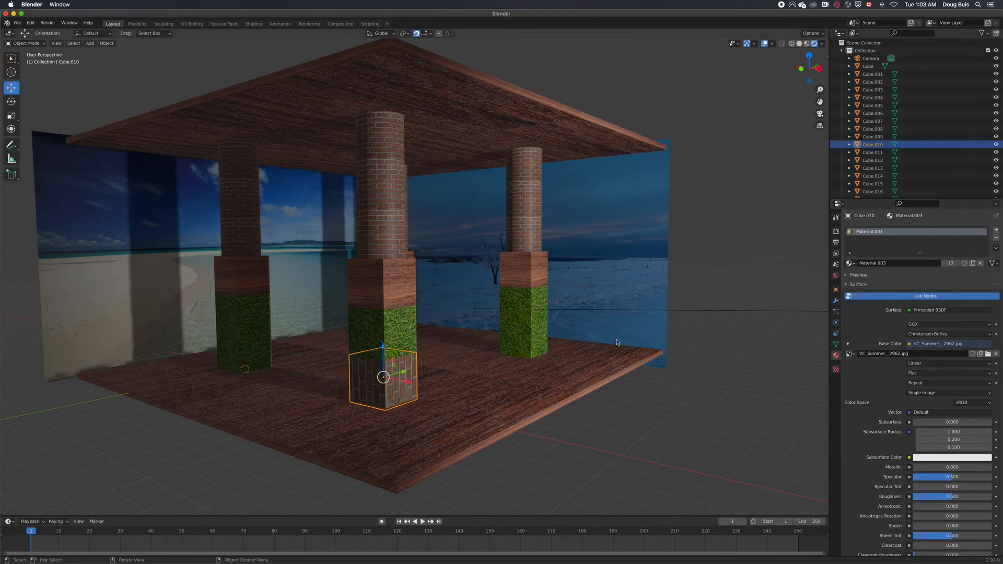
Assign the wood material to the bottom cubes of the columns nearest the winter scene and the beach scene
click(540, 343)
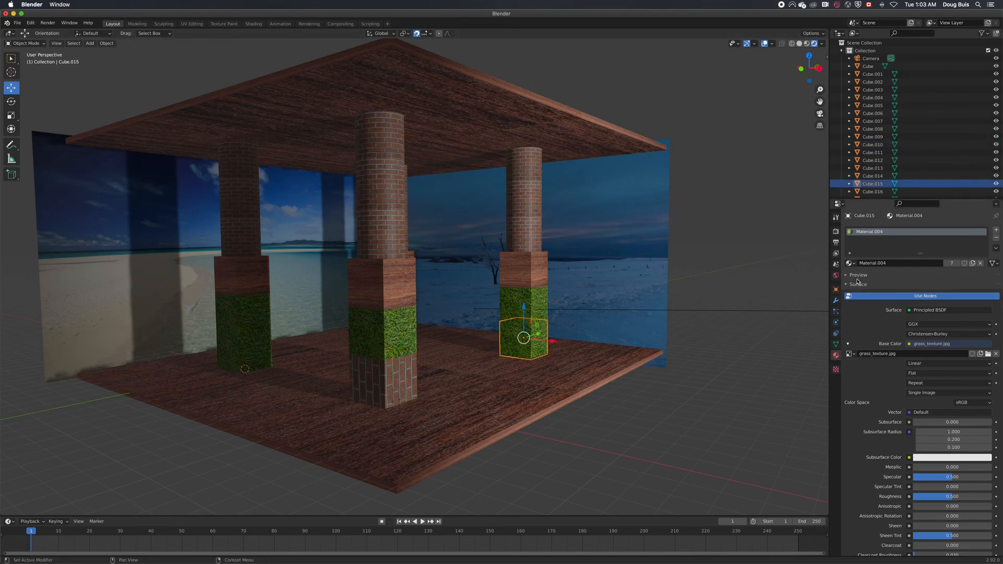
click(851, 263)
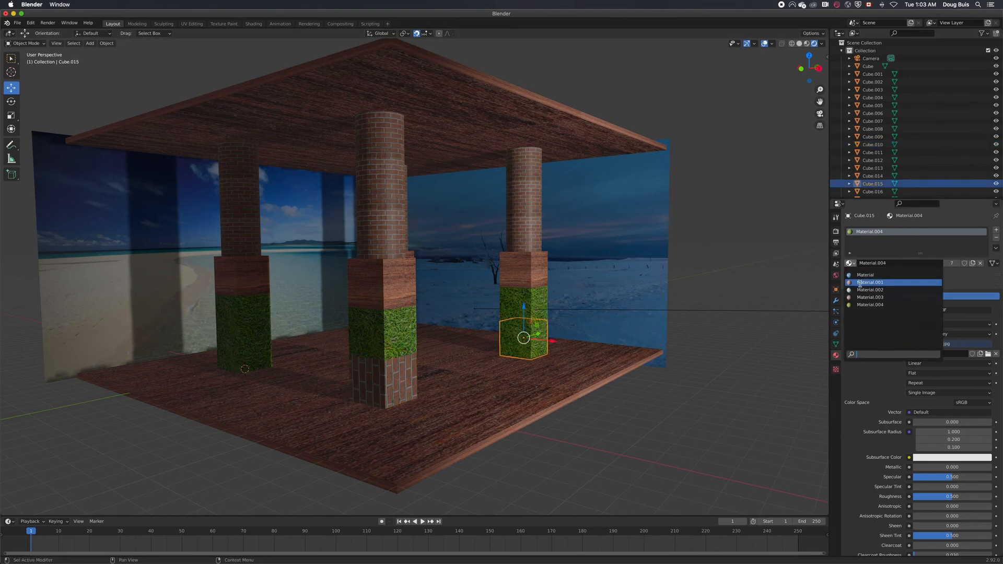
click(865, 274)
click(243, 339)
click(853, 263)
click(863, 284)
Rename Material.001 to "wood" and check its name in the list of available materials
click(852, 263)
double_click(887, 264)
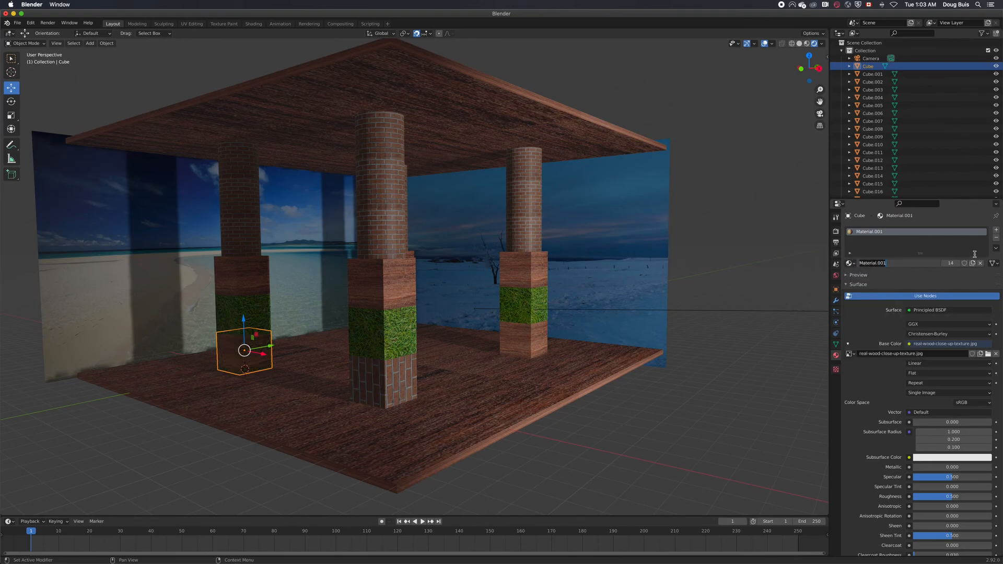
key(ctrl+a)
key(BackSpace)
text(wood)
key(Return)
click(852, 262)
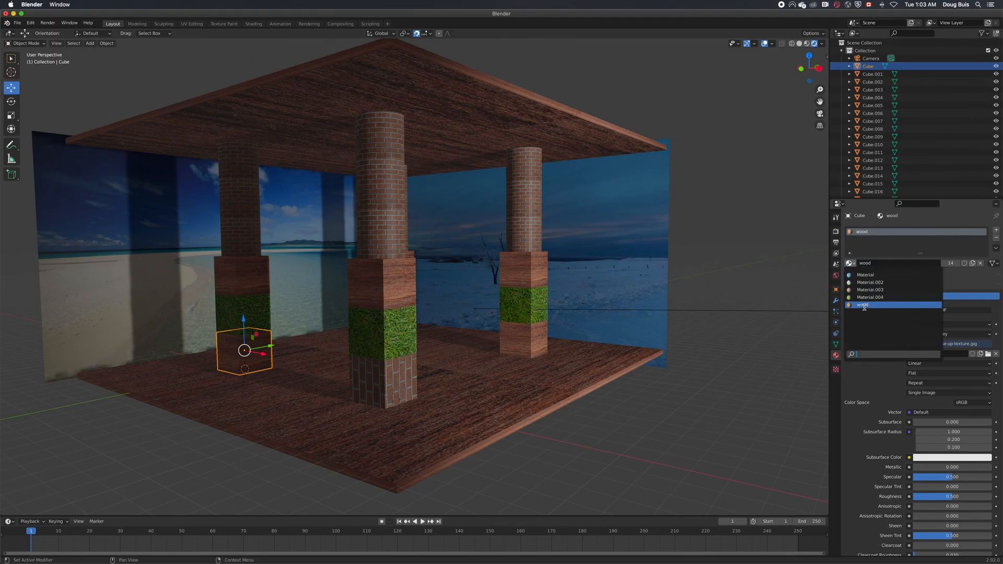
click(710, 411)
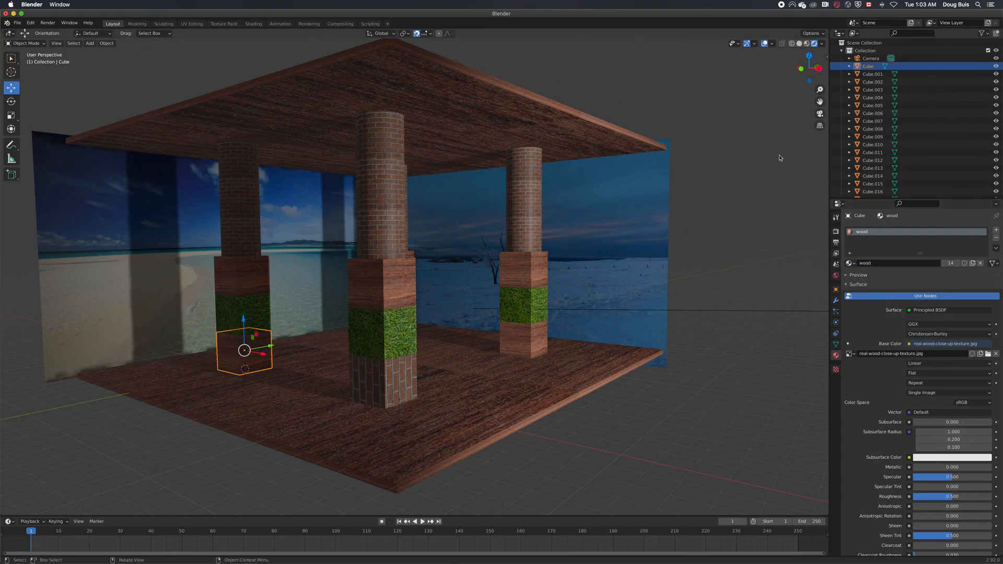
Select the spot light and set its spot size to 41.8° and its radius to 13.7 m
scroll(869, 181, down, 6)
click(868, 176)
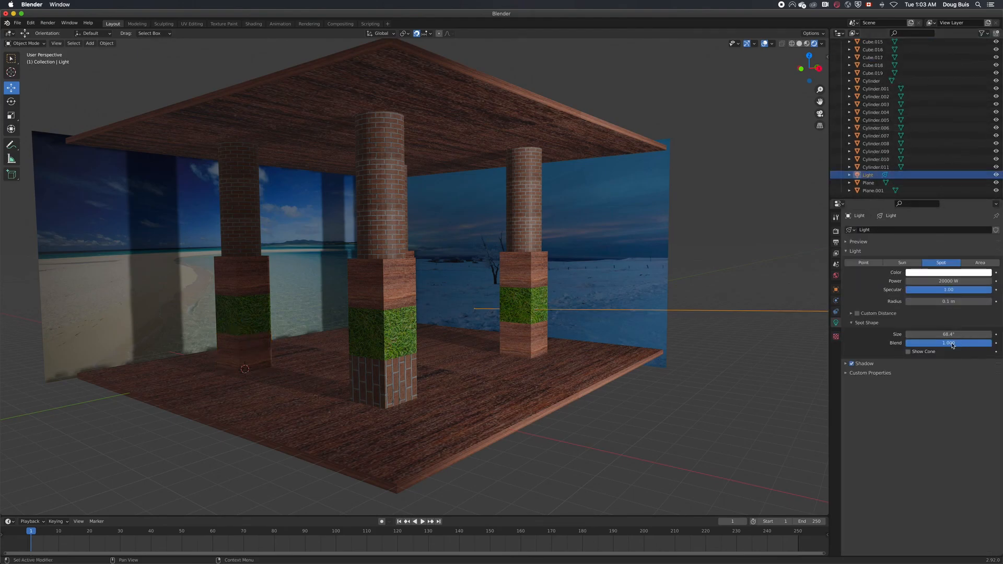
drag(989, 343, 927, 334)
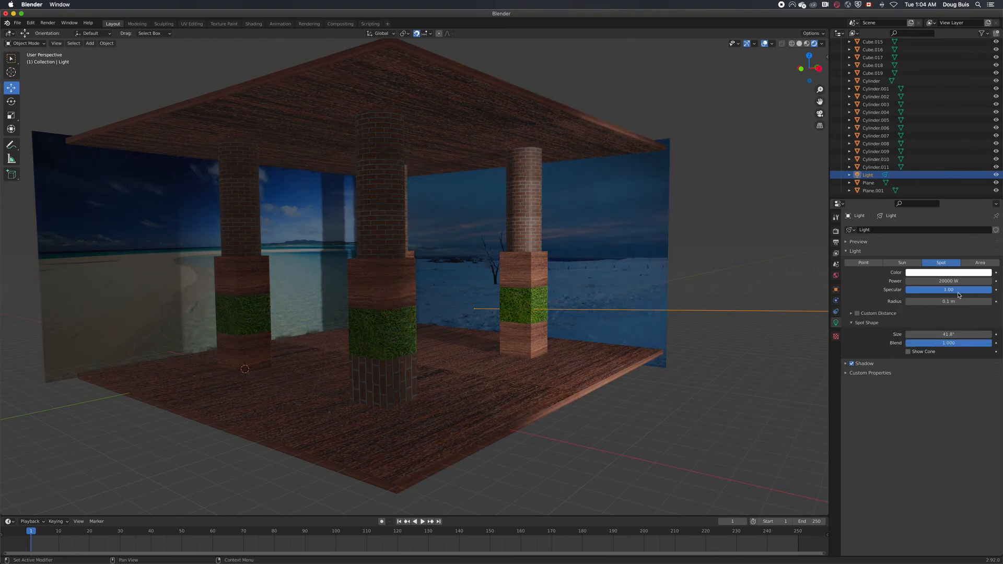
mouse_move(949, 301)
mouse_down()
mouse_move(964, 301)
mouse_move(962, 314)
mouse_up()
Try a larger X scale for the light and open its power value for editing
click(837, 290)
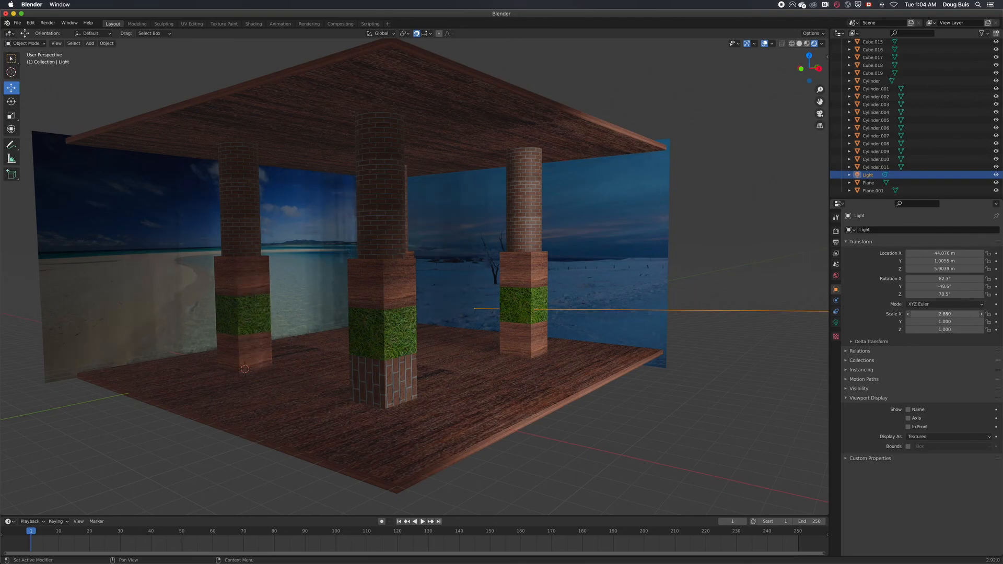
click(836, 323)
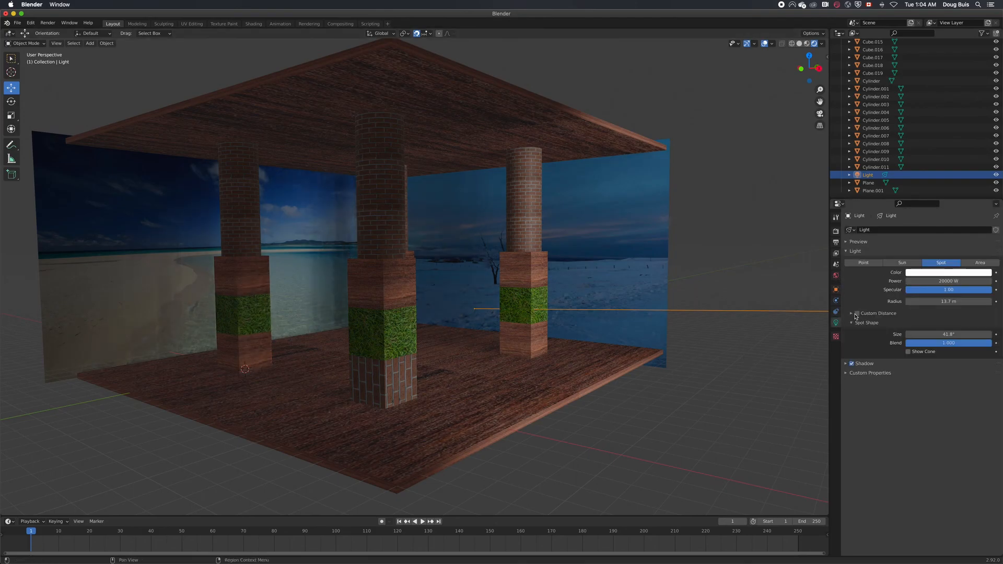
click(945, 281)
key(Return)
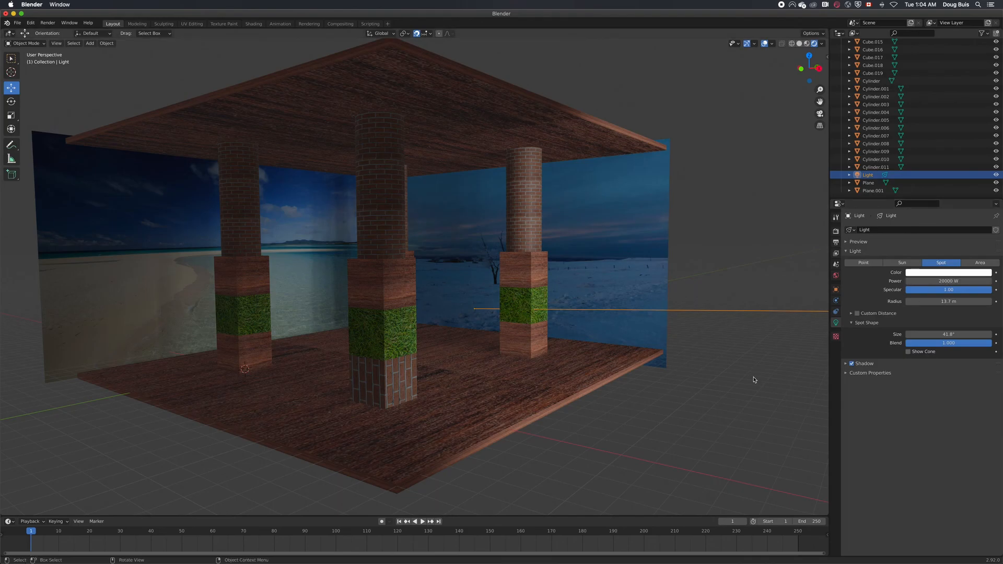
Rotate the light to X 90.7° and Y -65.4°, set its X scale to 1.840 and deselect it
scroll(754, 380, down, 10)
scroll(752, 381, up, 2)
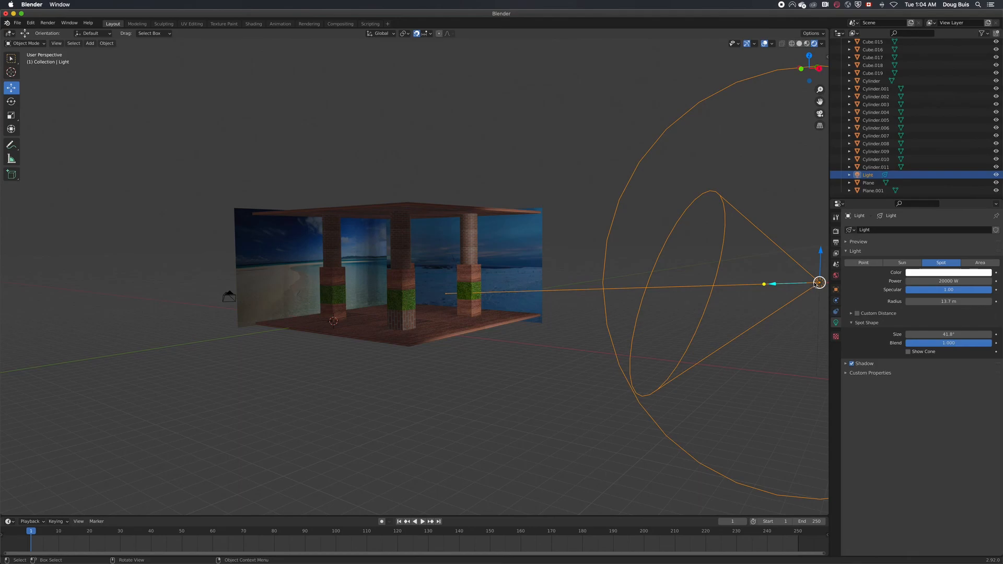
click(836, 289)
drag(945, 279, 925, 314)
click(538, 369)
scroll(656, 425, up, 6)
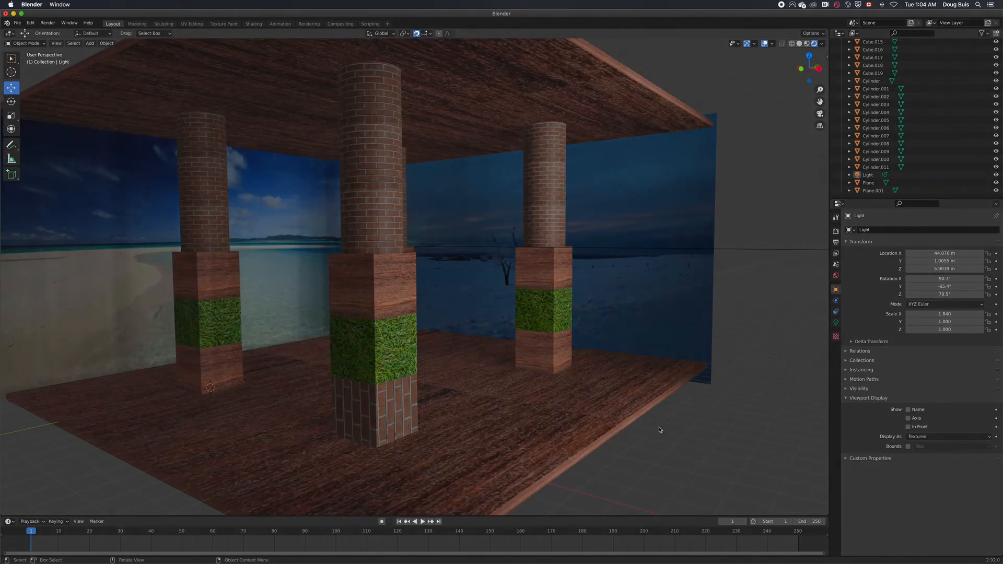